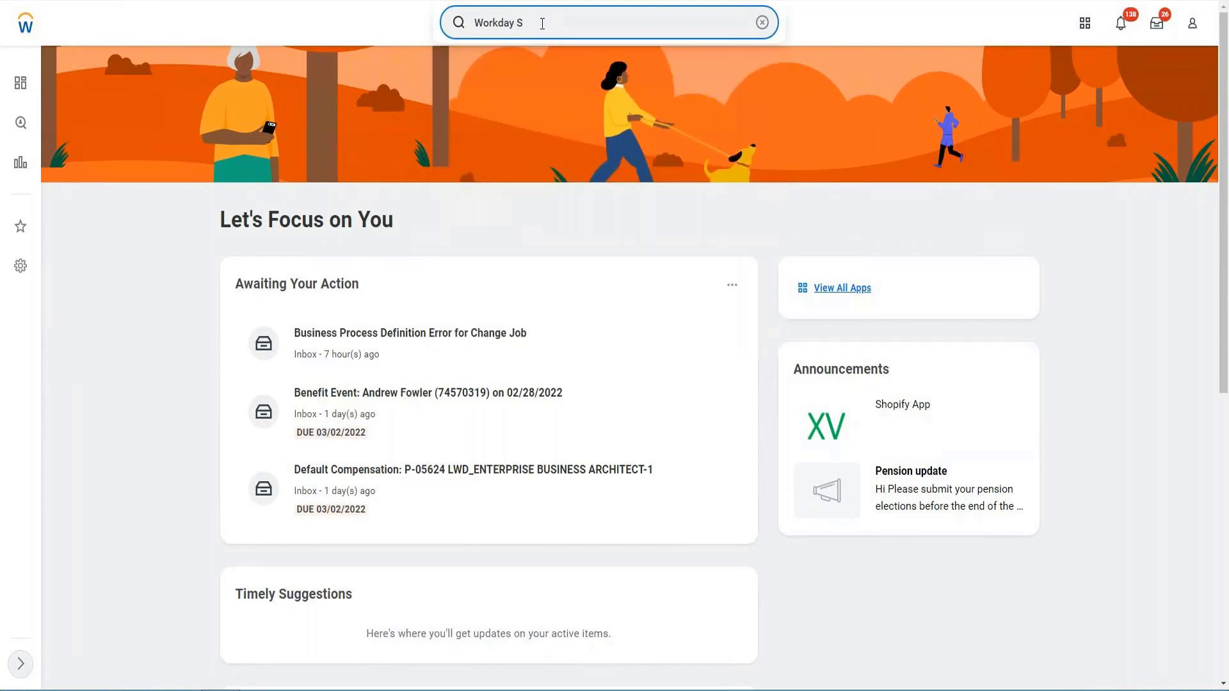
- Search for the Workday Standard Reports report and open it
text(tandard)
key(BackSpace)
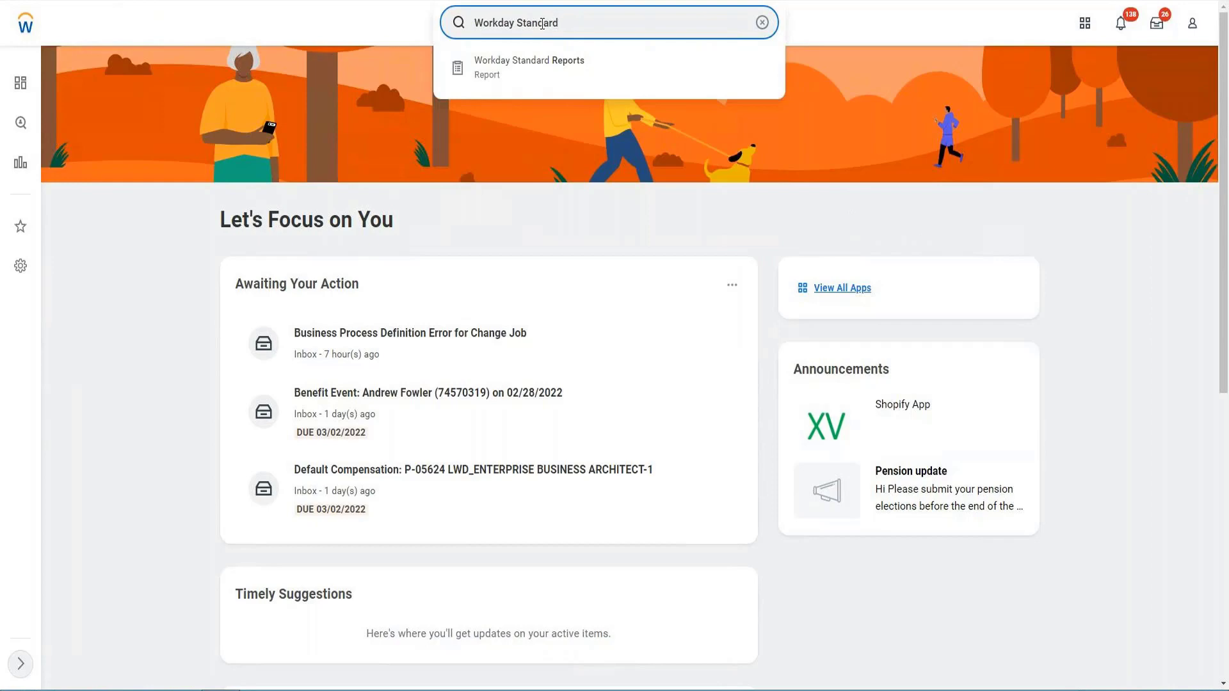
key(Down)
click(546, 75)
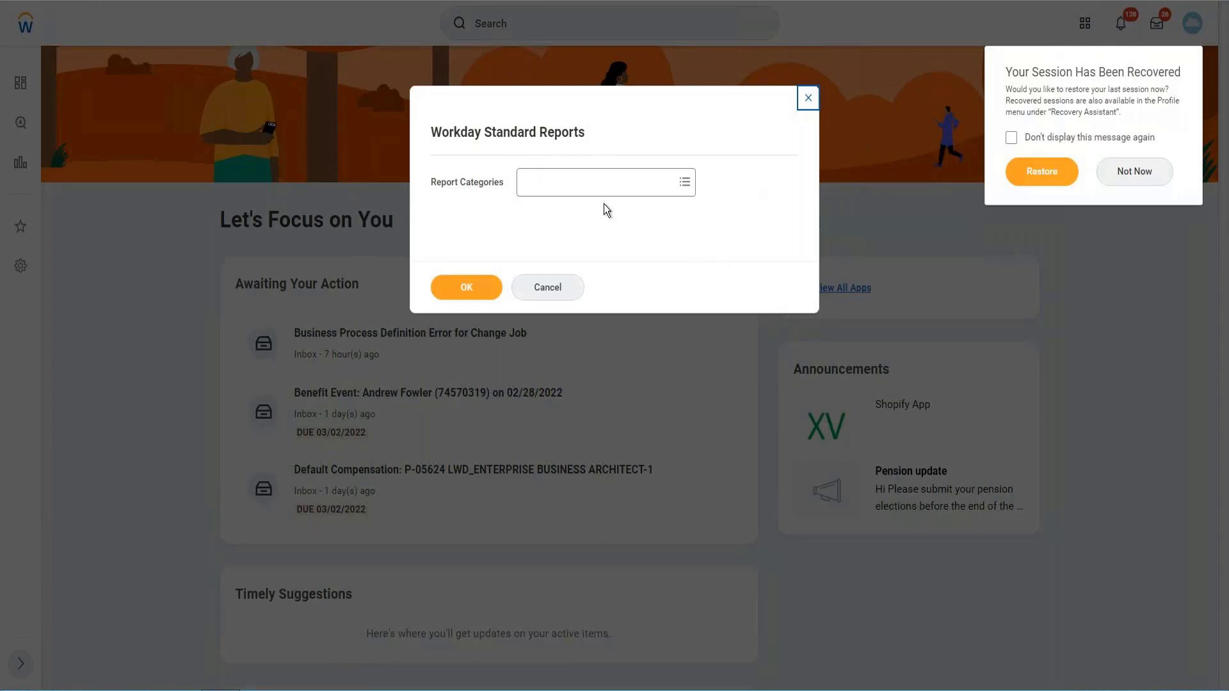
- Run the report for the Worker Data and Worker Data History report categories
click(573, 191)
text(Worker Data)
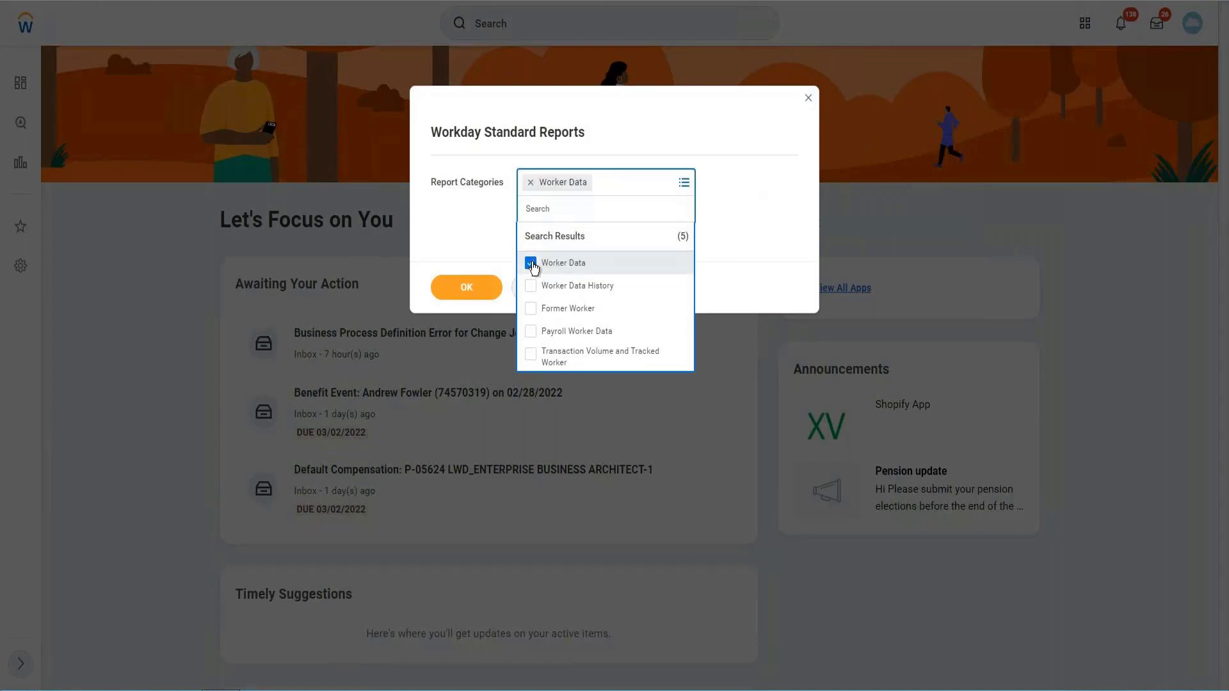
click(531, 263)
click(531, 235)
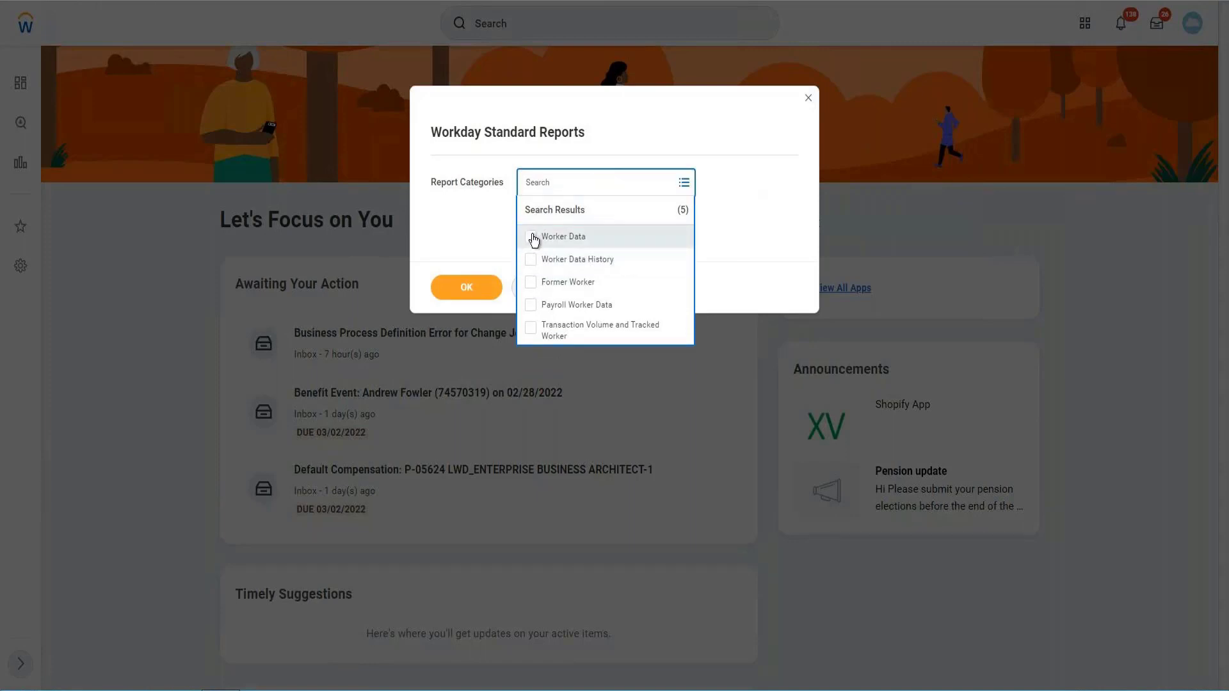
click(532, 288)
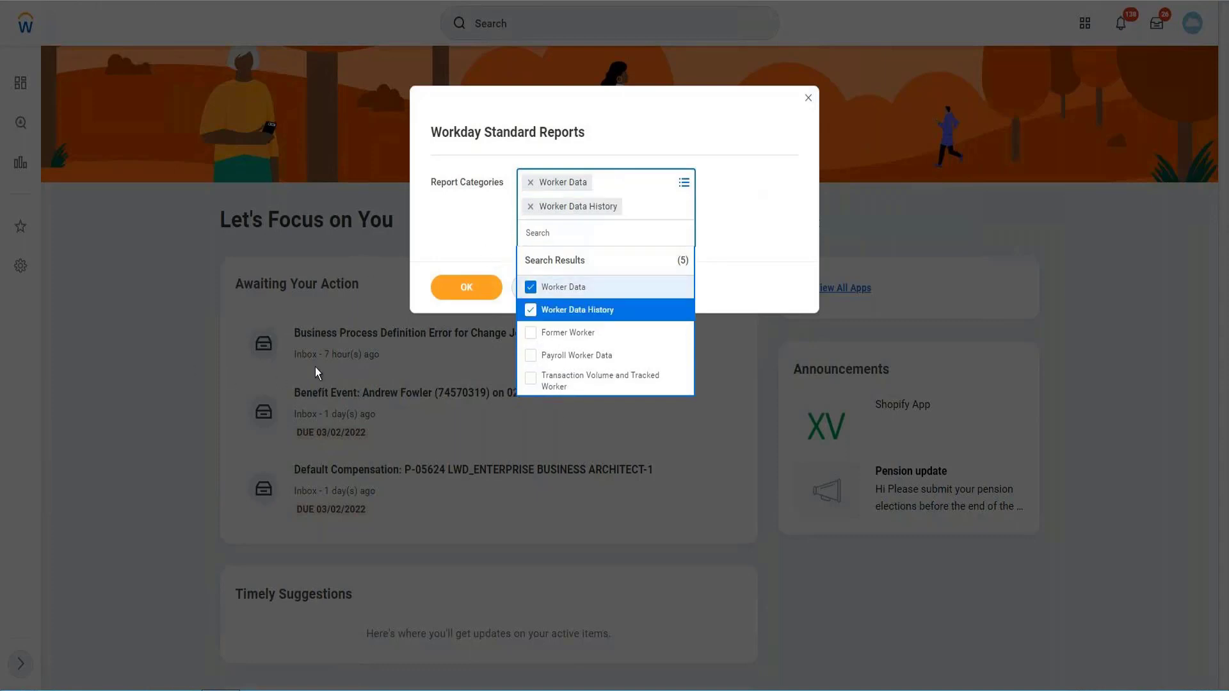
click(469, 288)
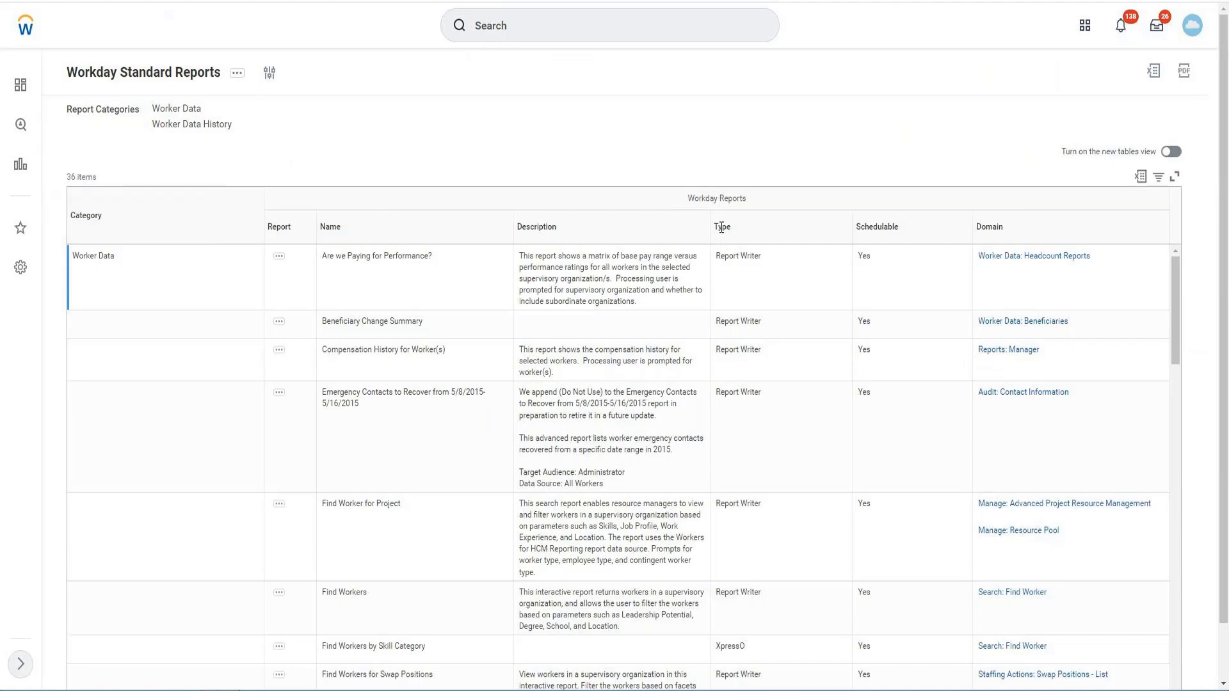
- Examine the Report Writer and XpressO entries in the Type column, and rerun the report with the same categories
drag(718, 228, 732, 246)
triple_click(738, 255)
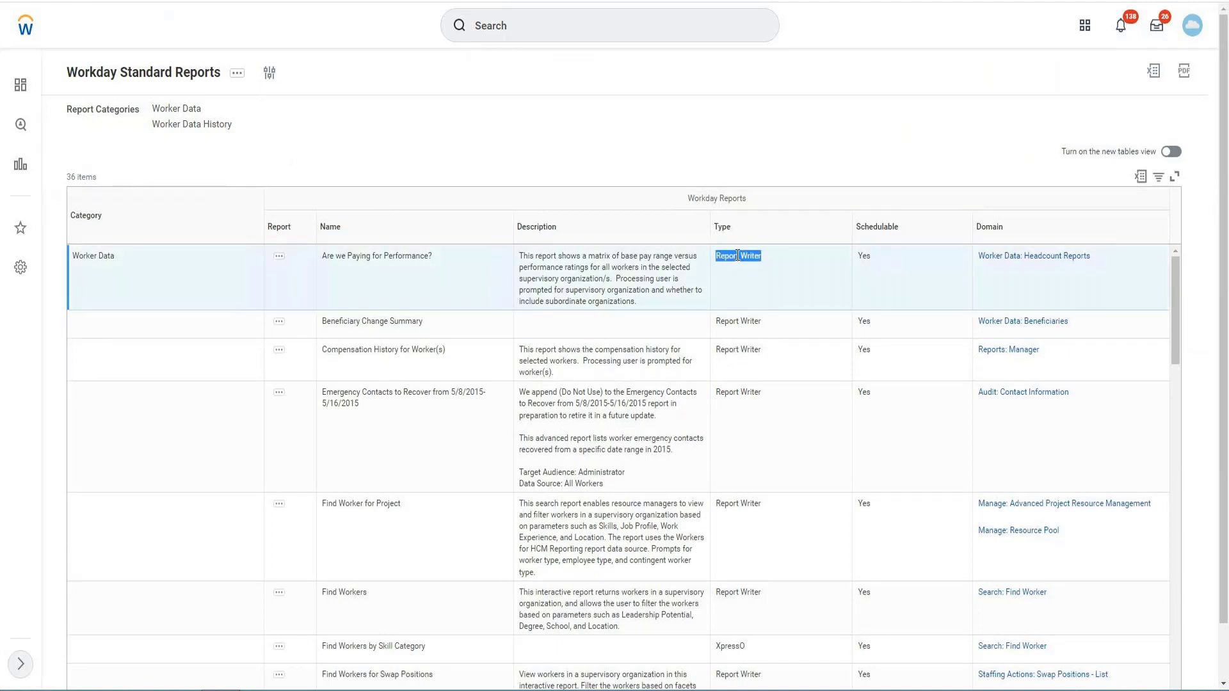
click(730, 647)
double_click(729, 647)
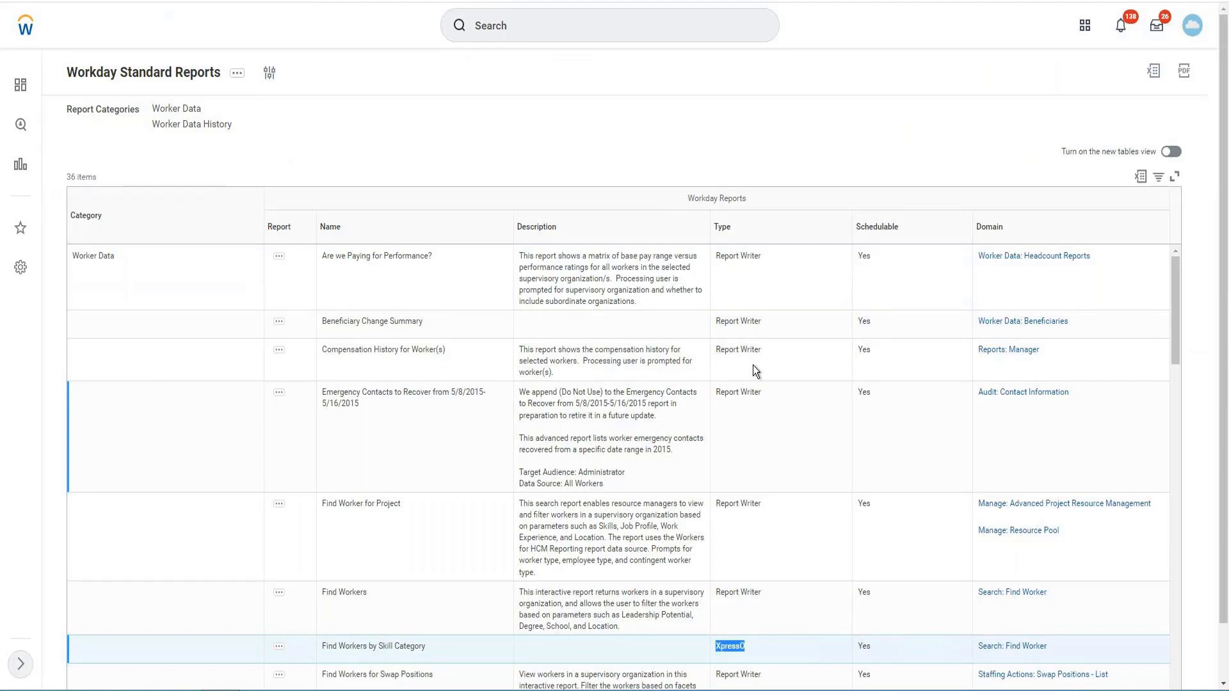
click(269, 78)
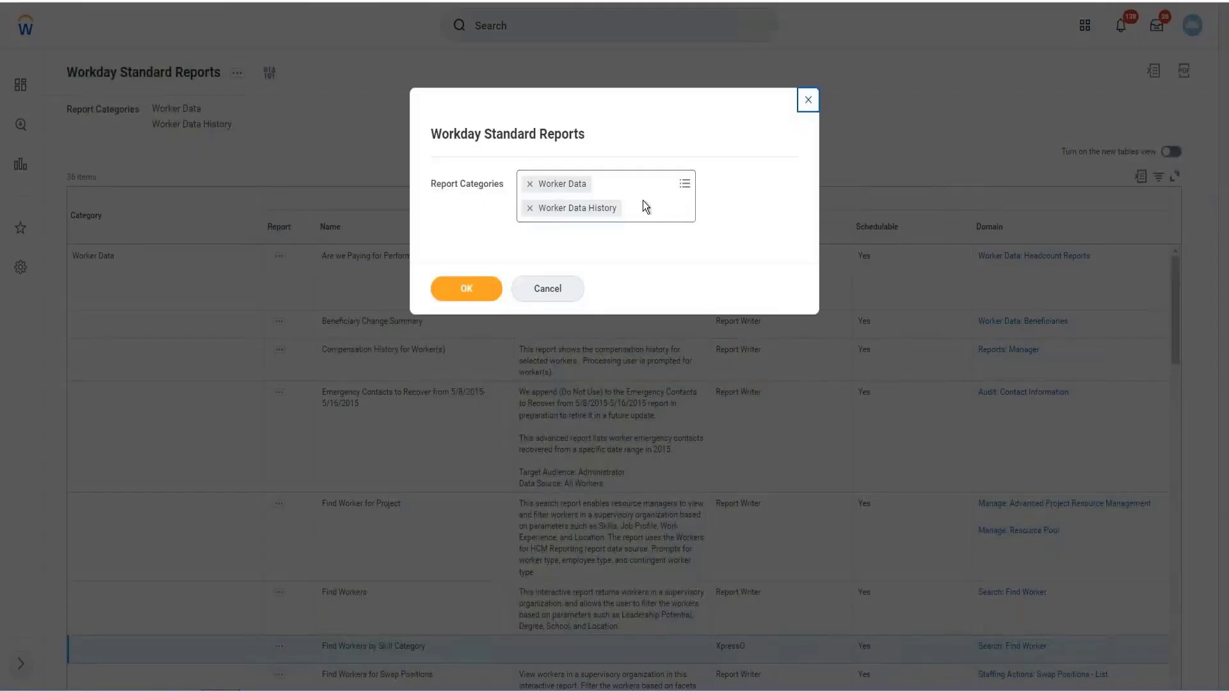
click(481, 290)
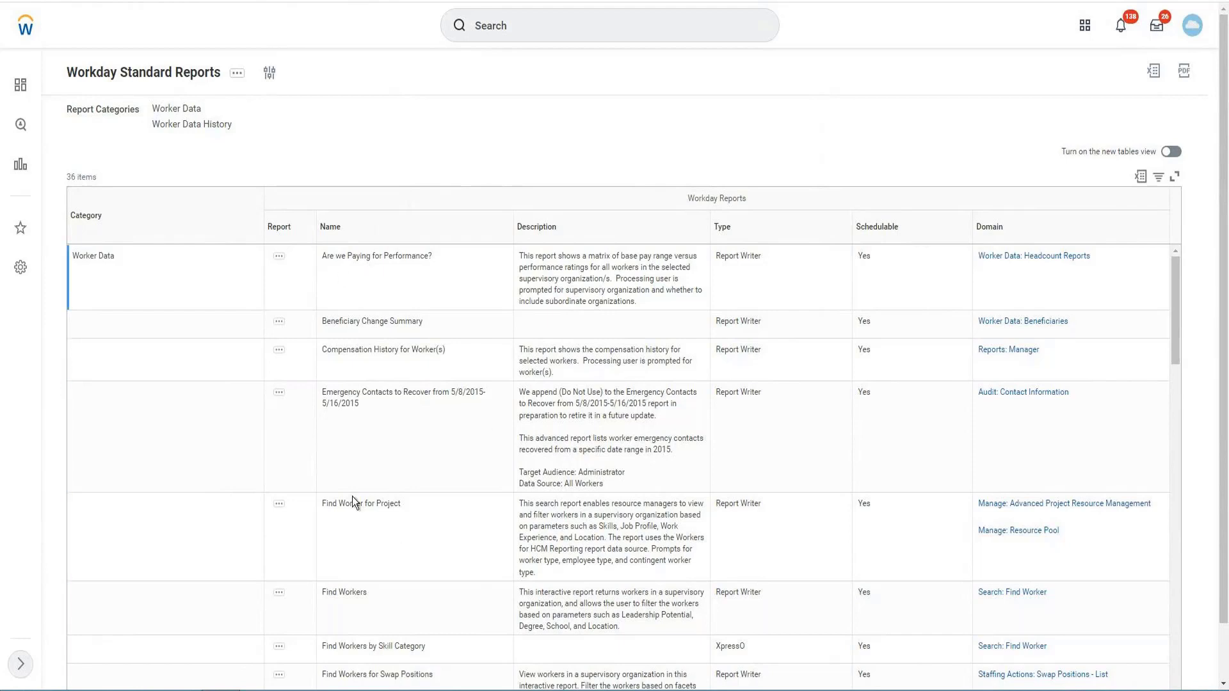
- Copy the report name "Find Workers" from the list and duplicate the browser tab
double_click(352, 592)
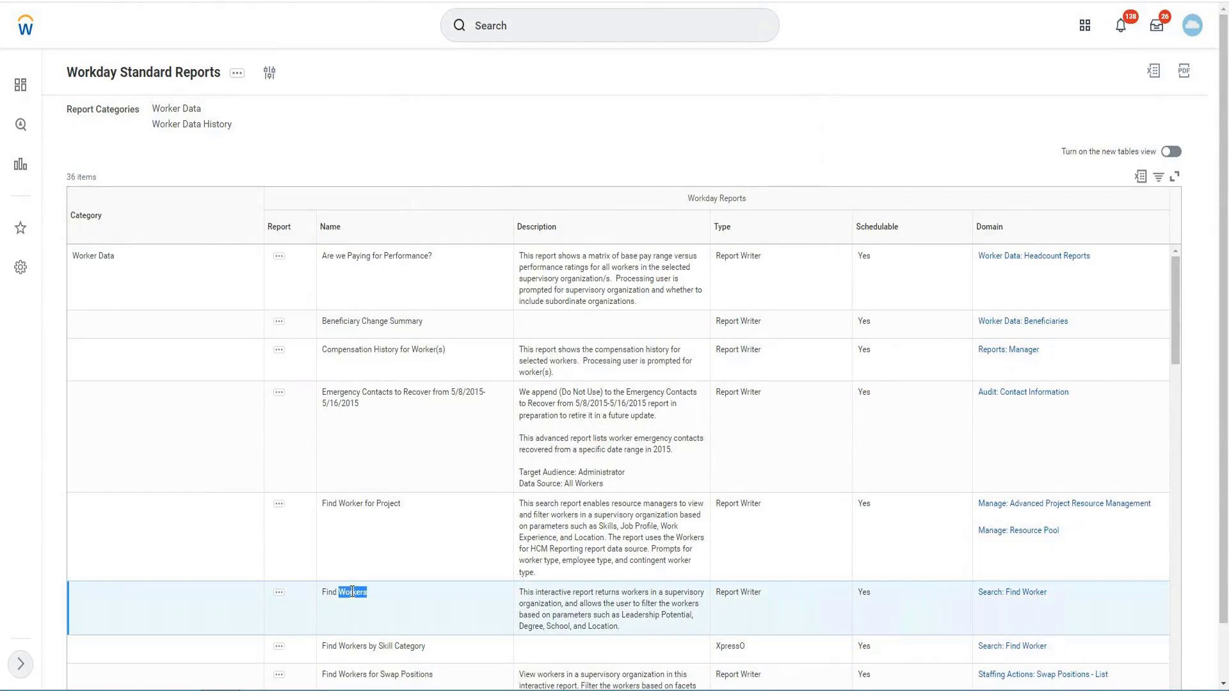
click(352, 592)
right_click(352, 594)
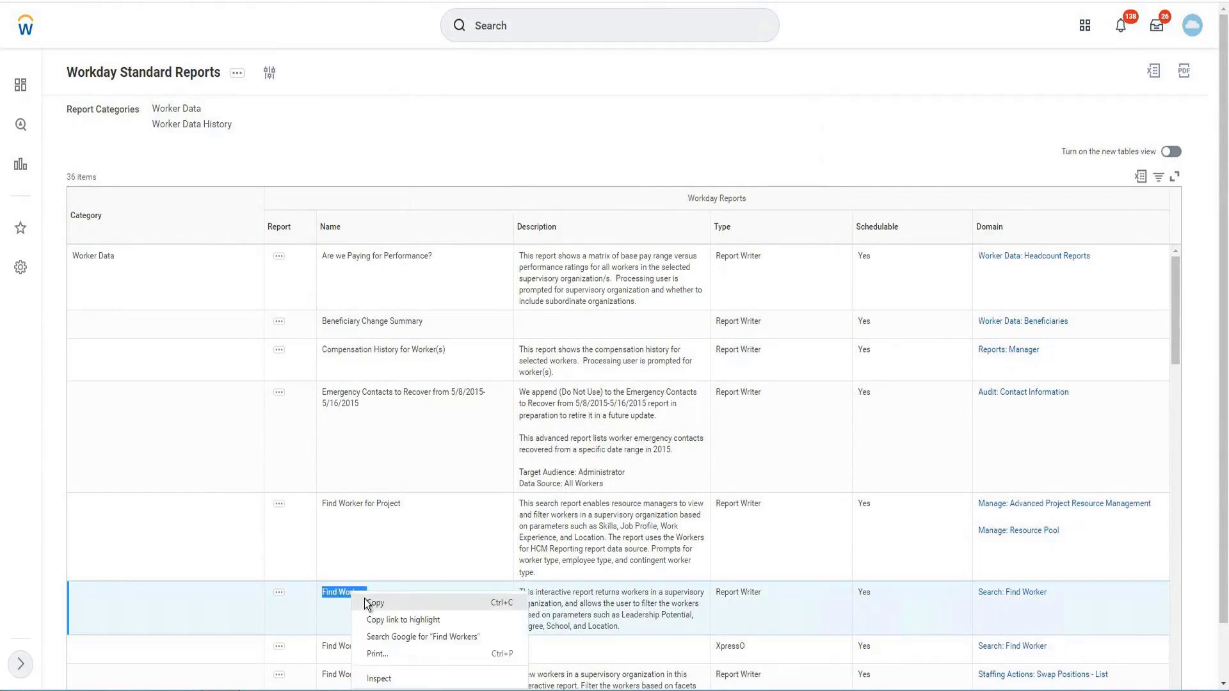
click(282, 1)
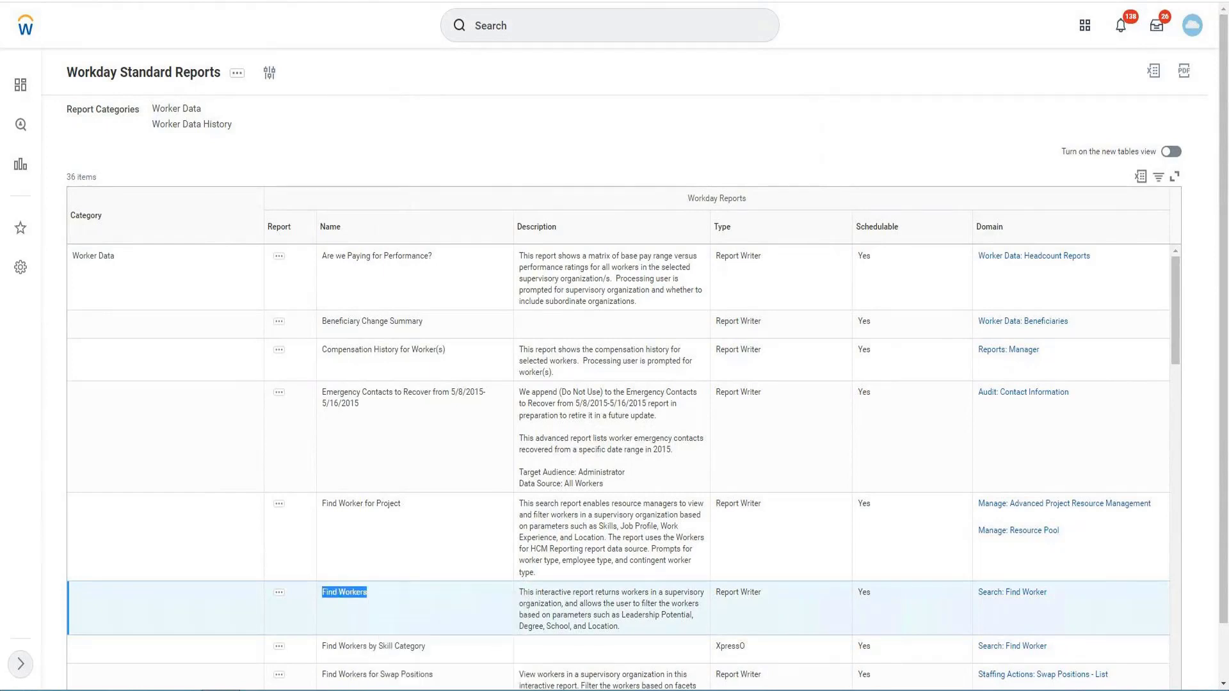
right_click(253, 0)
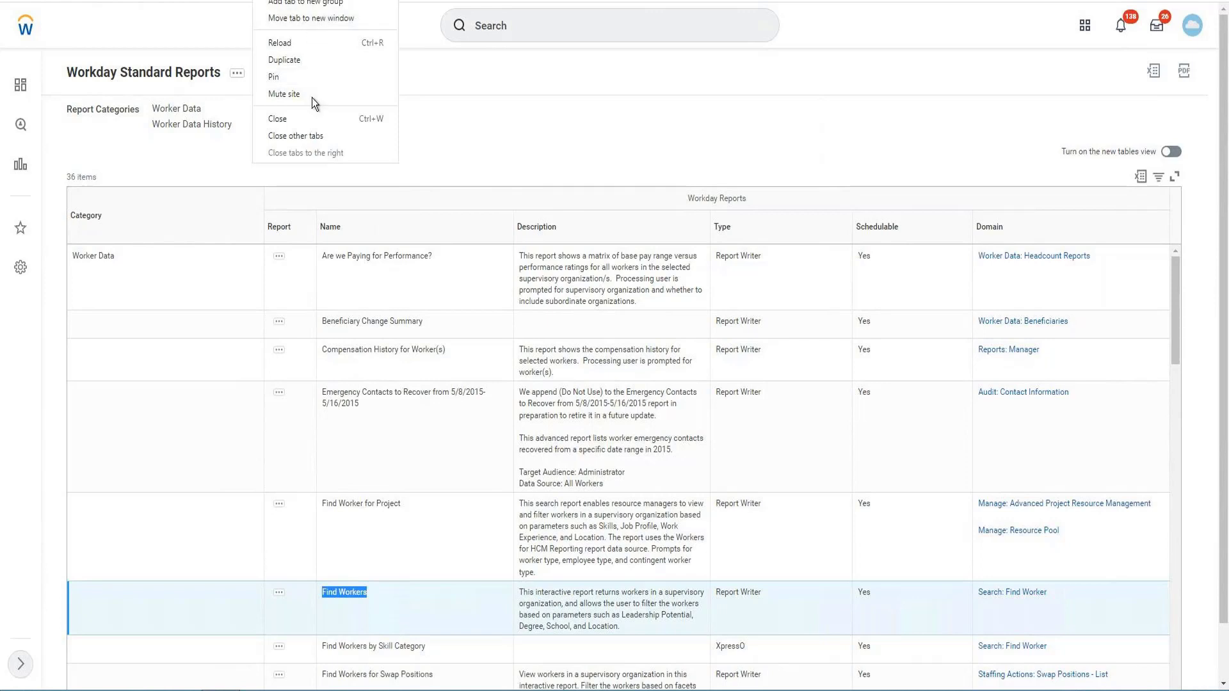
click(284, 62)
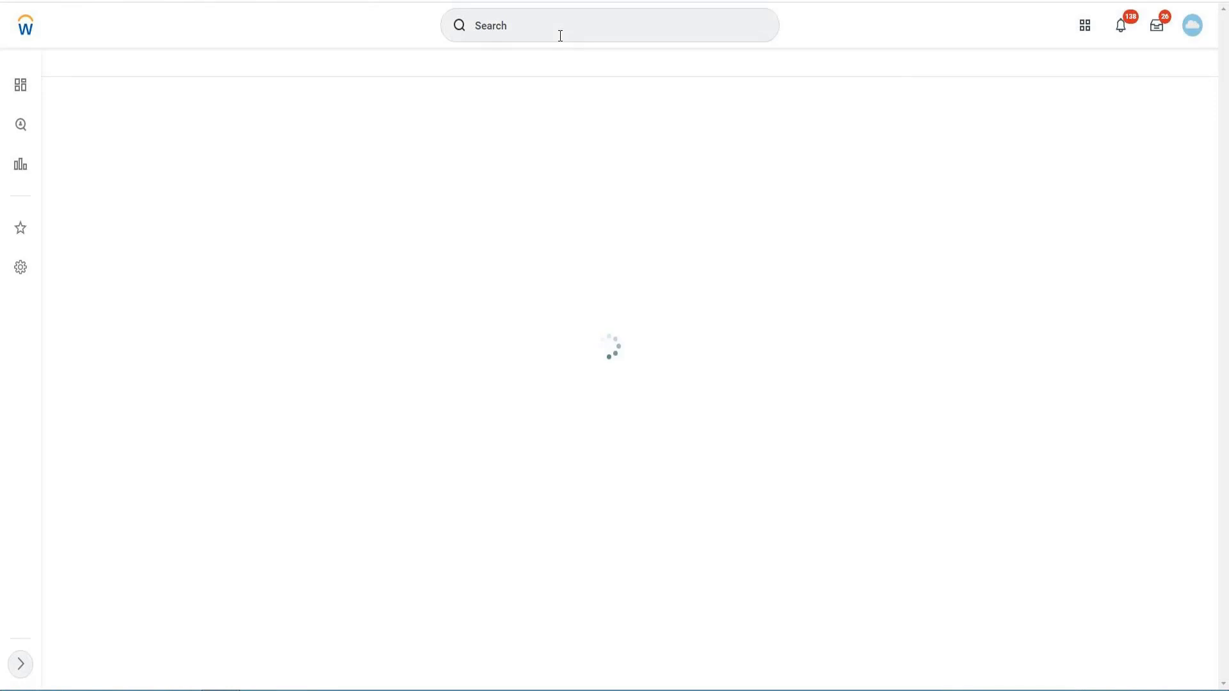
- Search for "Find Workers" in the duplicated tab and open that report
click(560, 35)
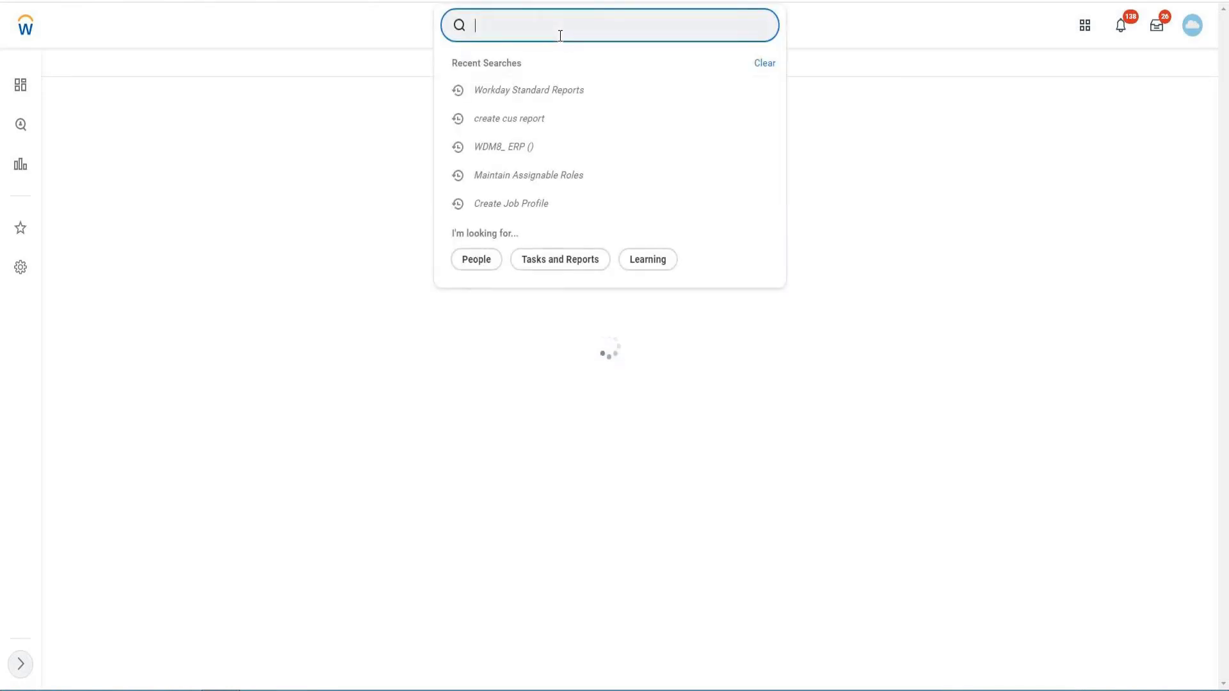
text(Find Workers)
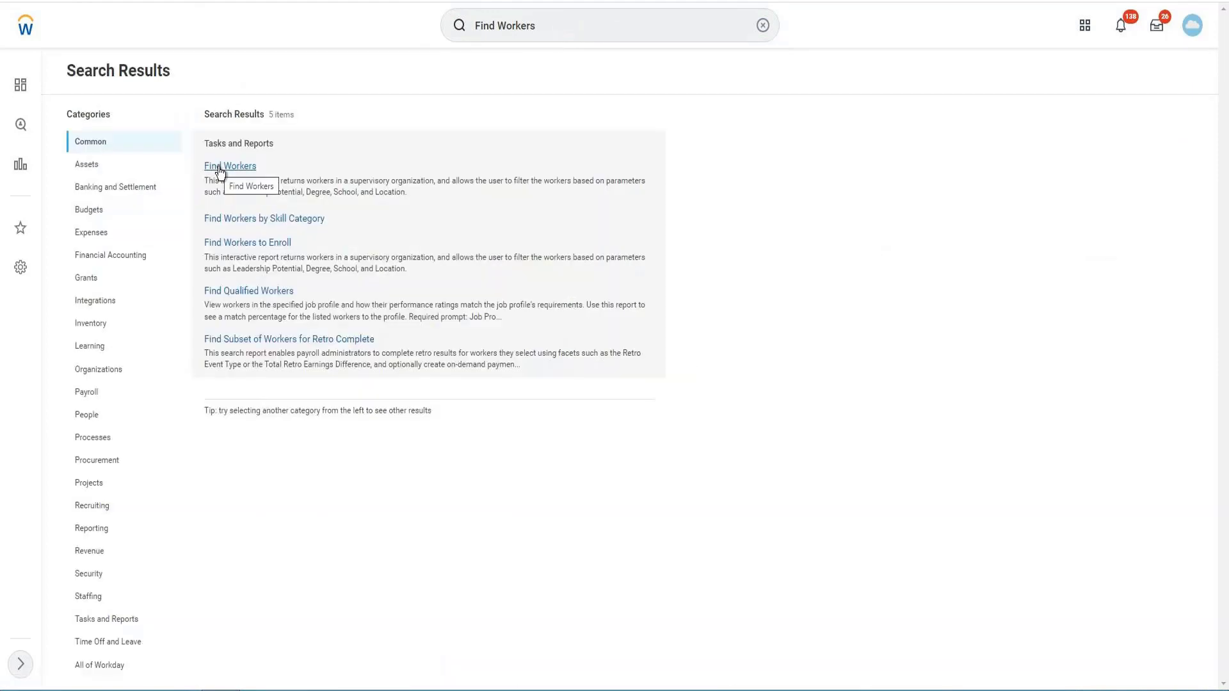
click(219, 167)
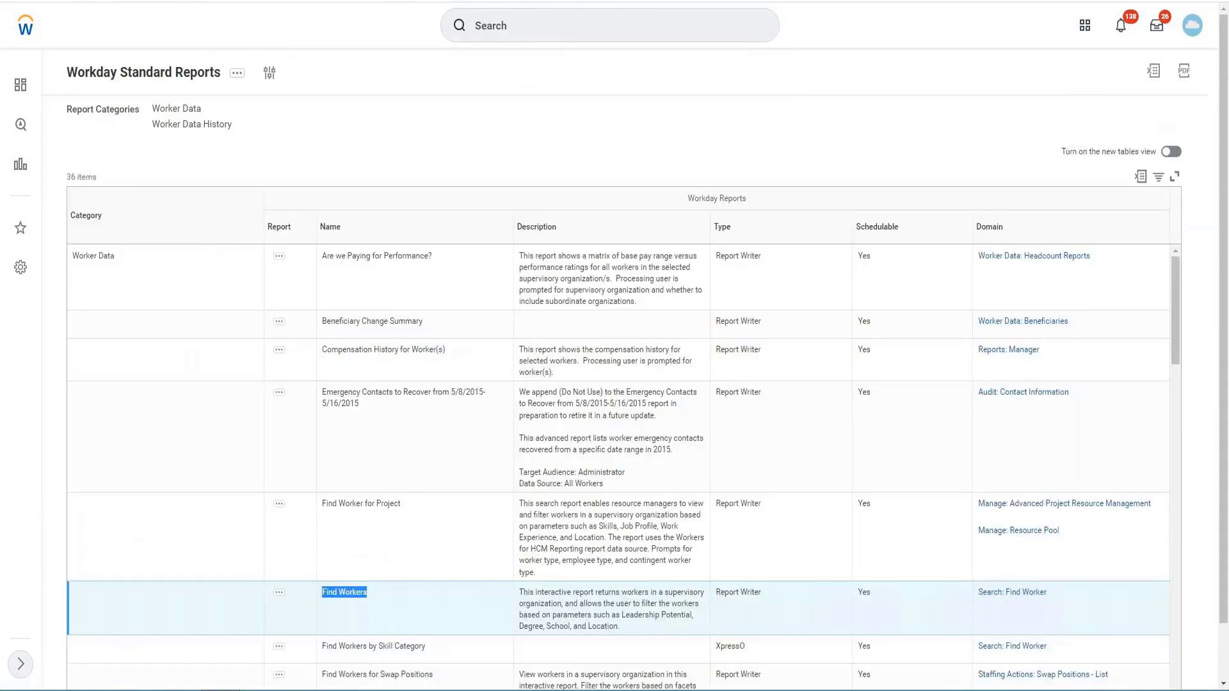
- Check the type of Find Workers in the reports list and copy the standard report to a custom report named "Find Workers - Copy"
drag(721, 592, 758, 592)
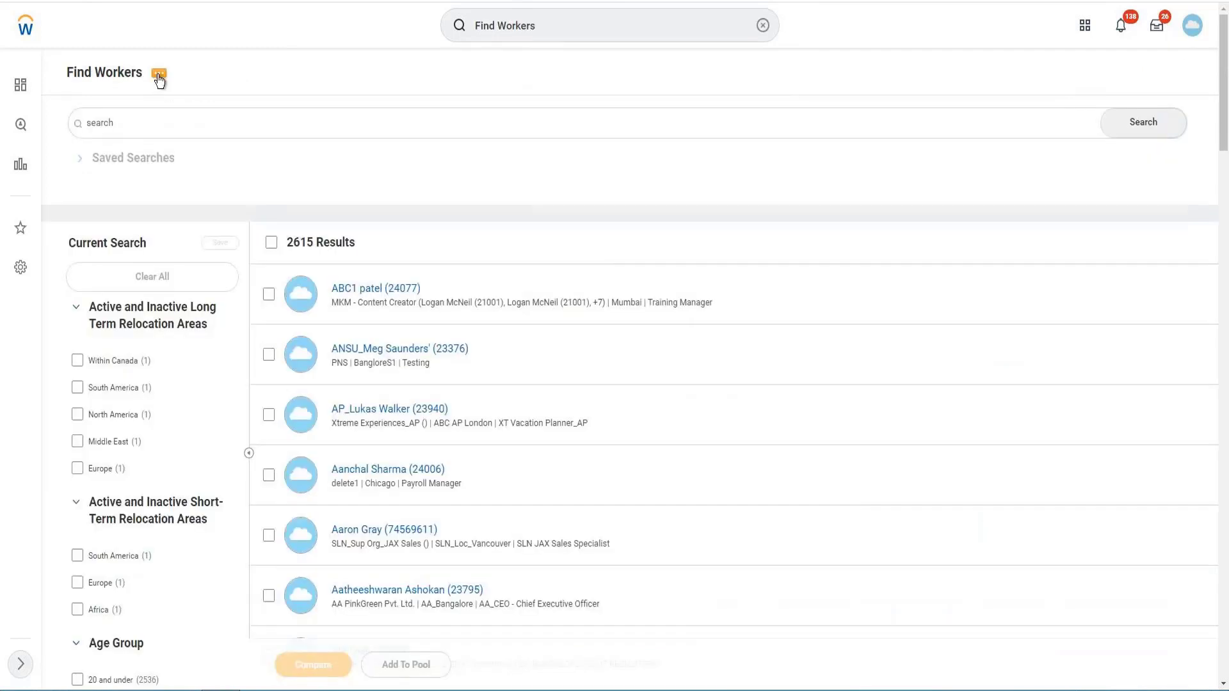
click(158, 76)
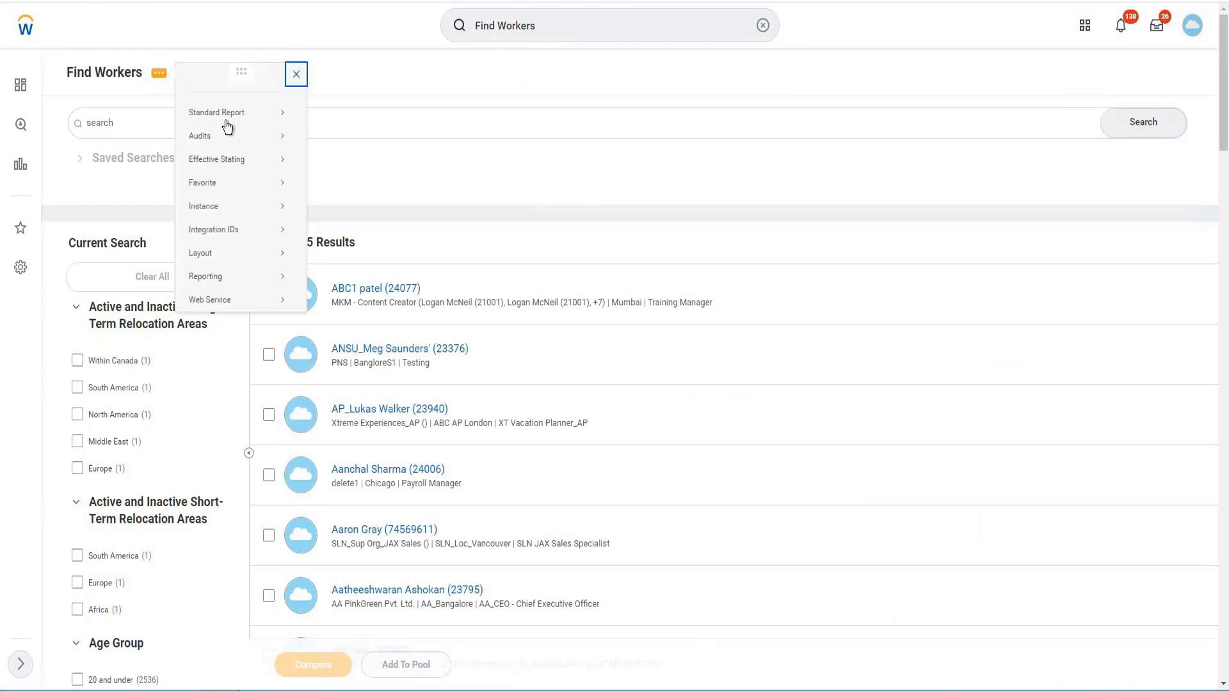
mouse_move(229, 120)
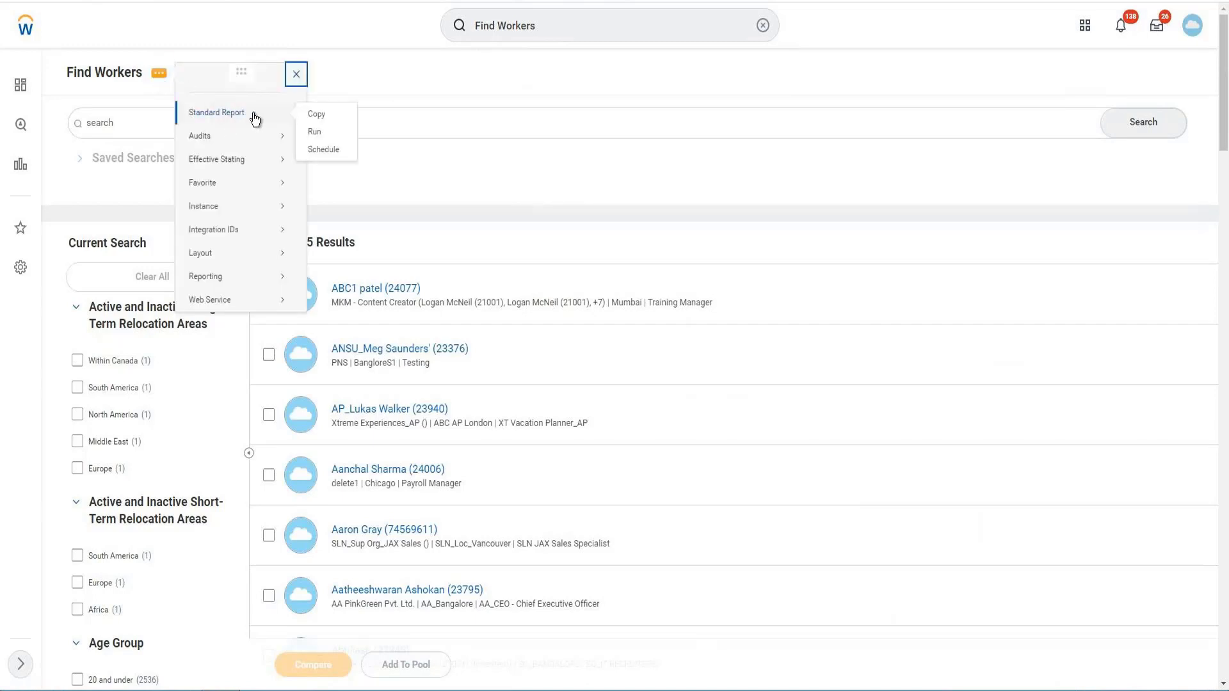
click(320, 116)
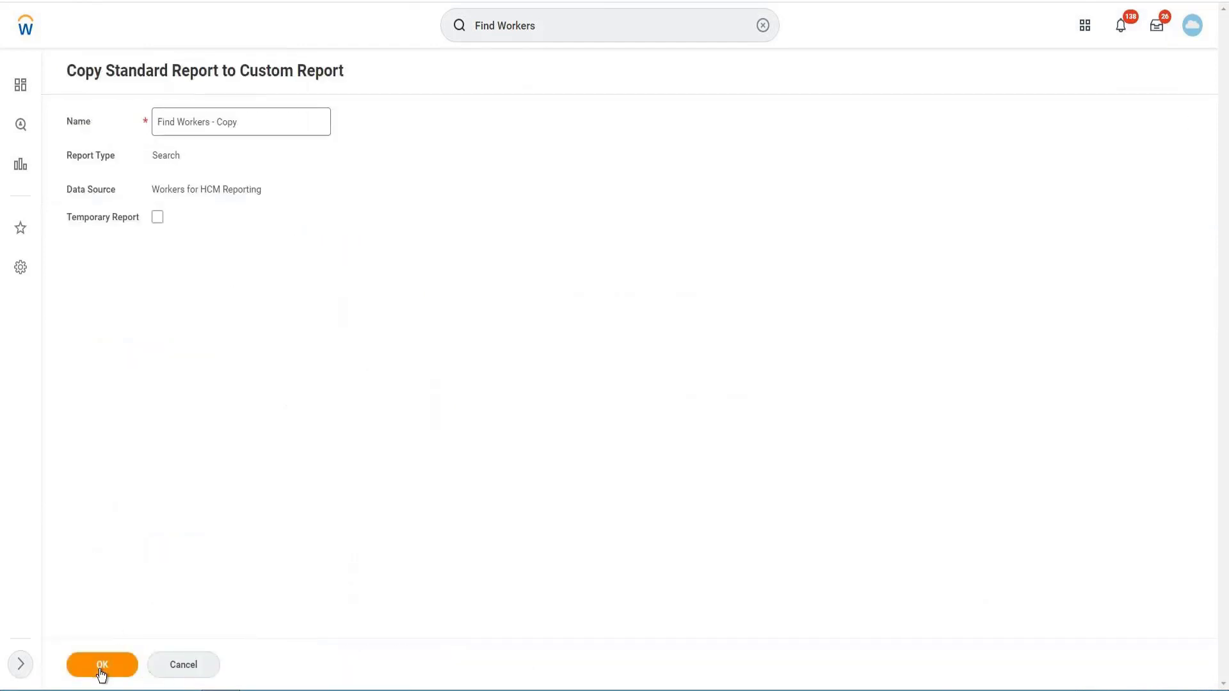
click(101, 668)
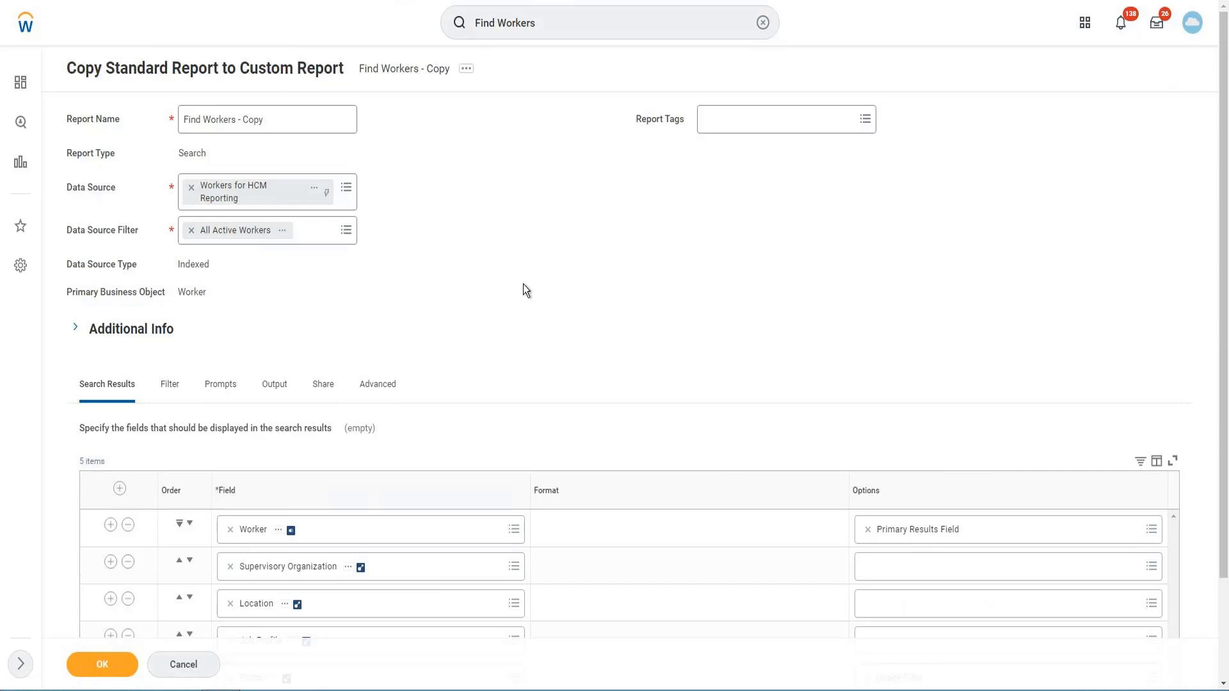
- Review the custom report's search result fields, filter and prompt settings, and cancel the copy
scroll(490, 498, down, 2)
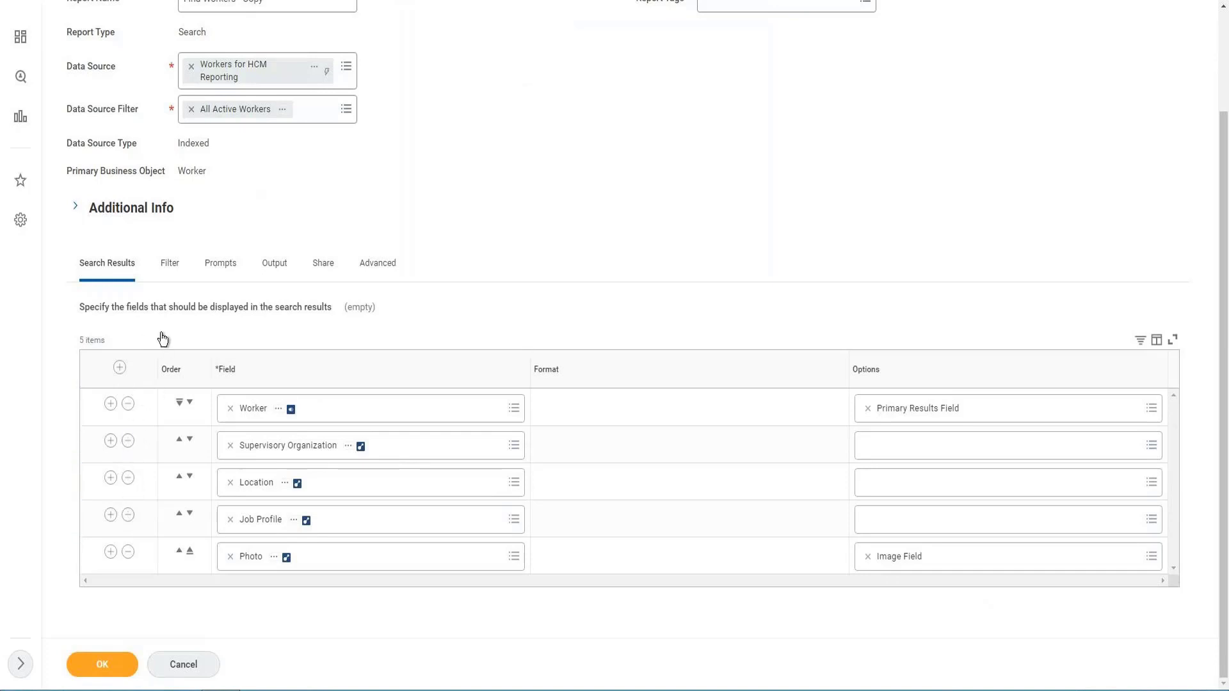
click(169, 275)
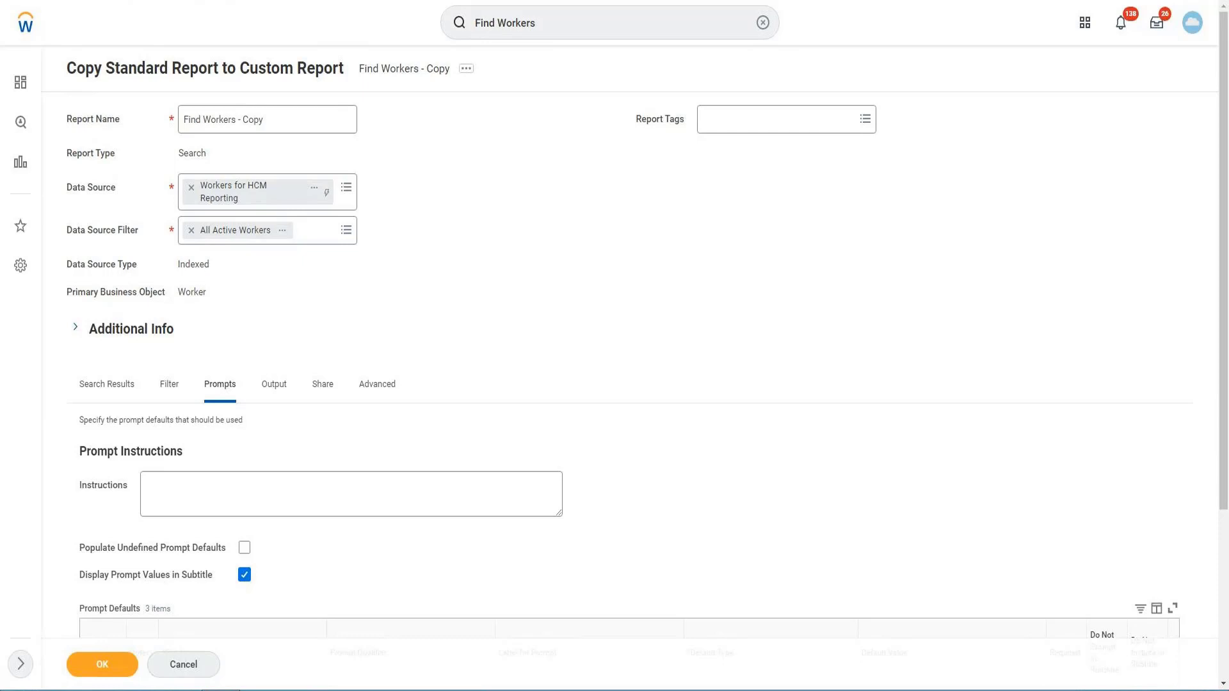
click(162, 664)
- Copy the name of the XpressO report "Find Workers by Skill Category" from the Workday Standard Reports list
scroll(583, 440, down, 1)
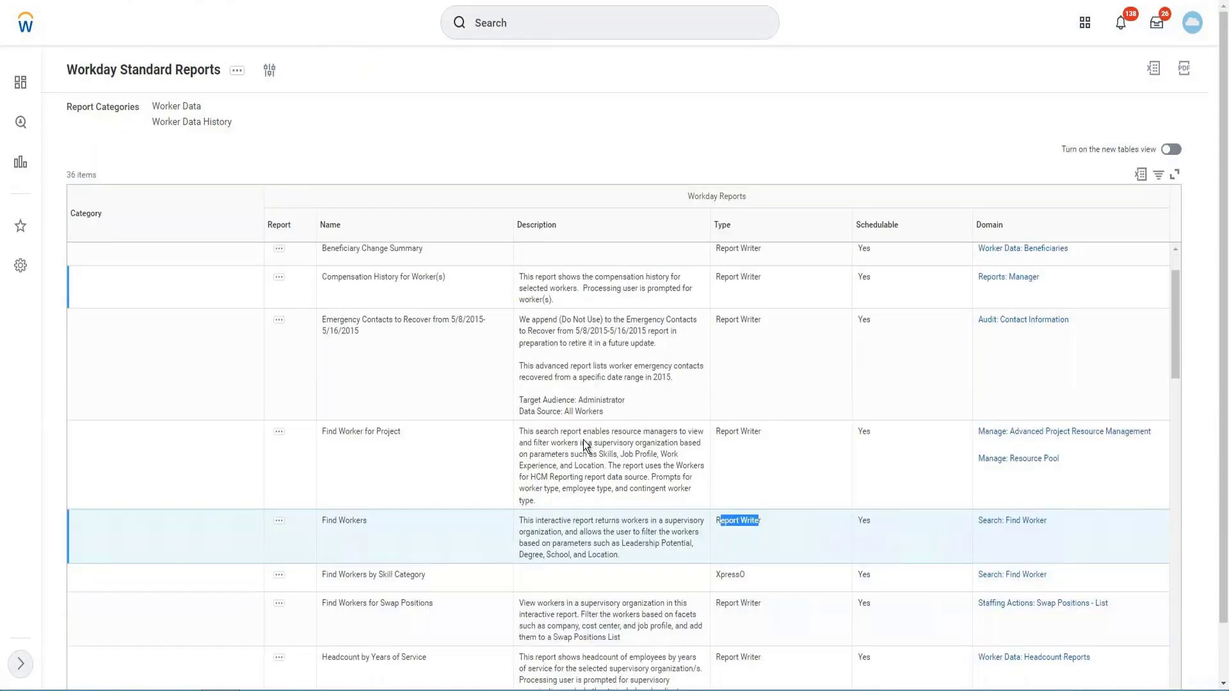
scroll(966, 587, down, 1)
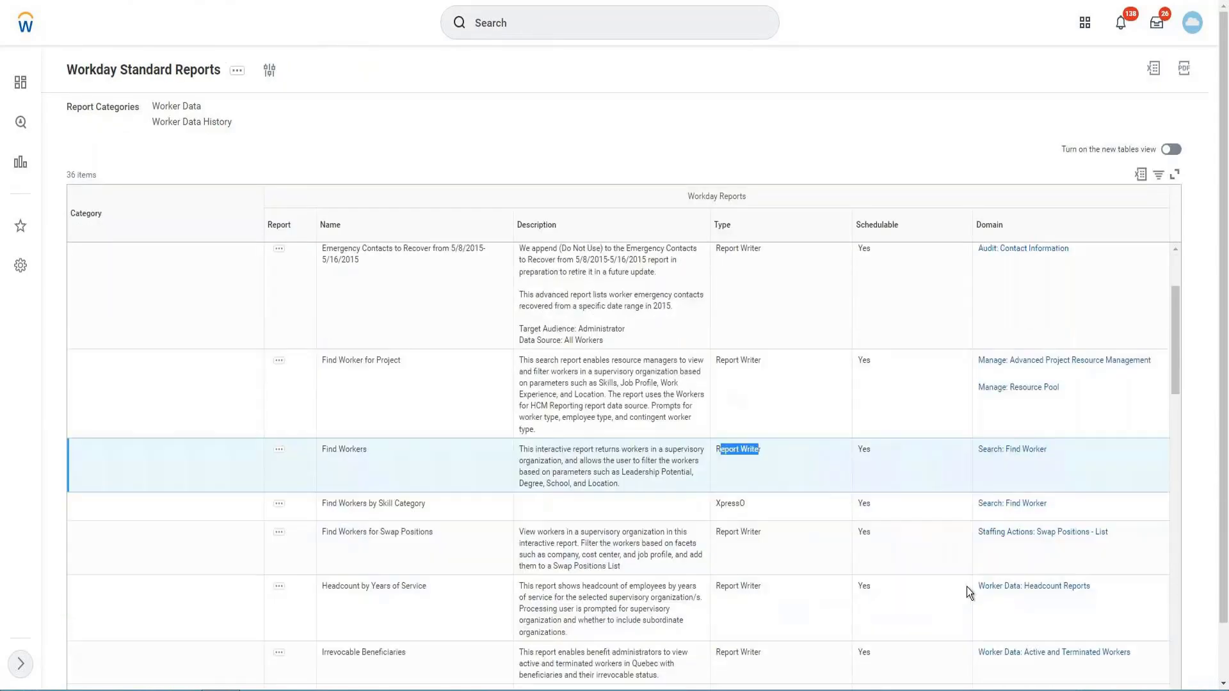
click(394, 507)
triple_click(394, 507)
key(ctrl+c)
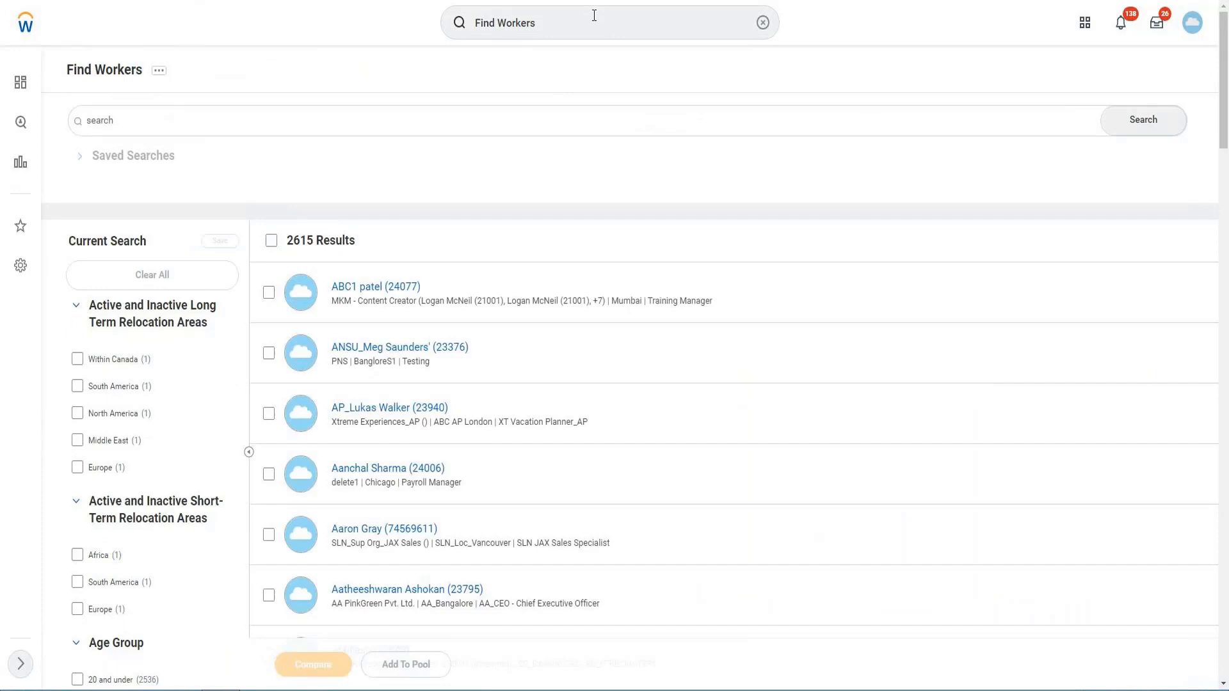
- Search for "Find Workers by Skill Category" in the Find Workers tab and open that report
click(594, 15)
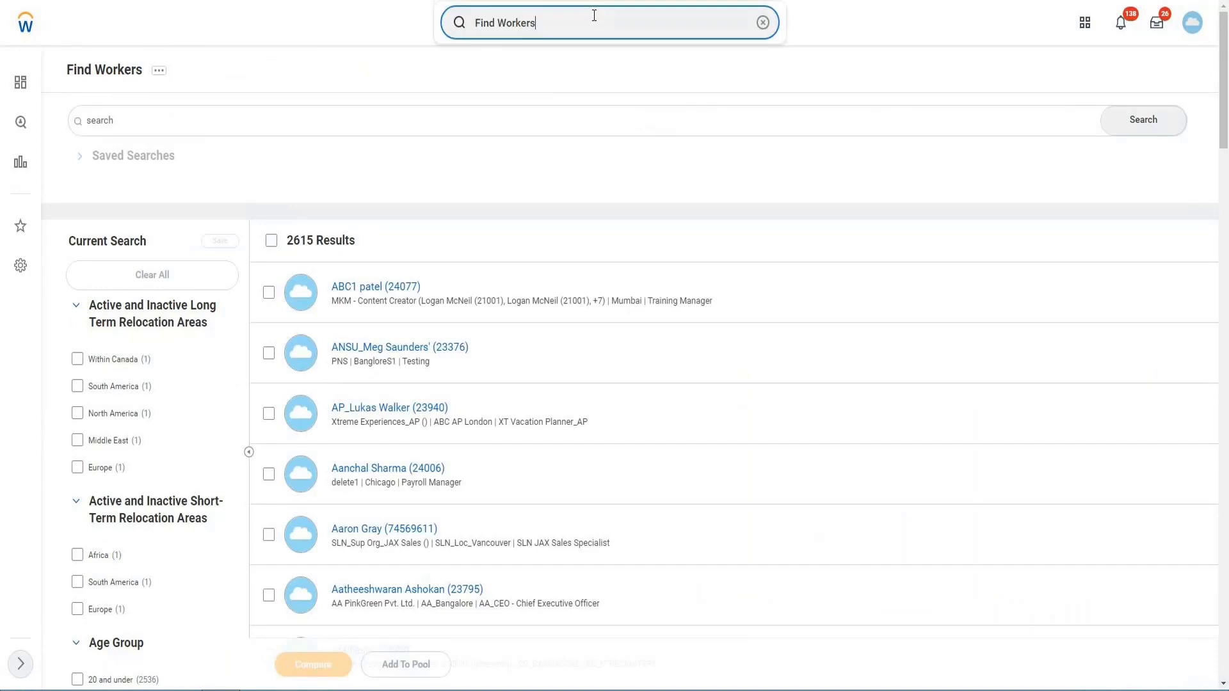
triple_click(593, 16)
click(594, 15)
triple_click(594, 15)
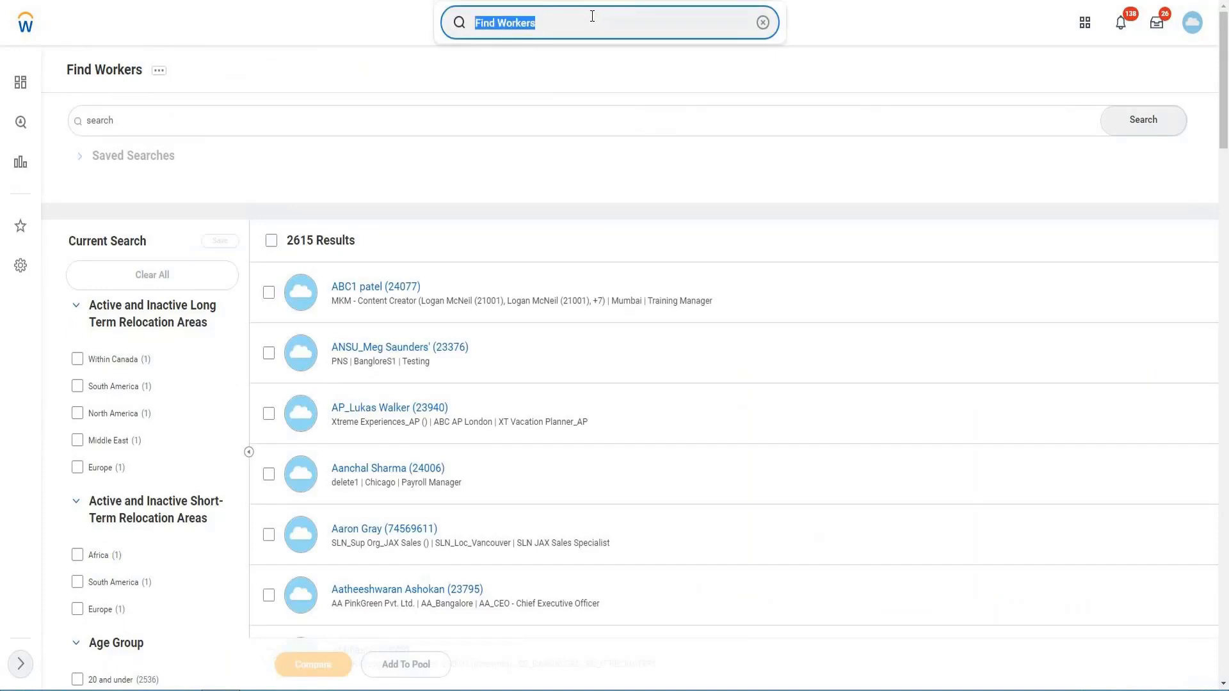
key(ctrl+v)
key(Return)
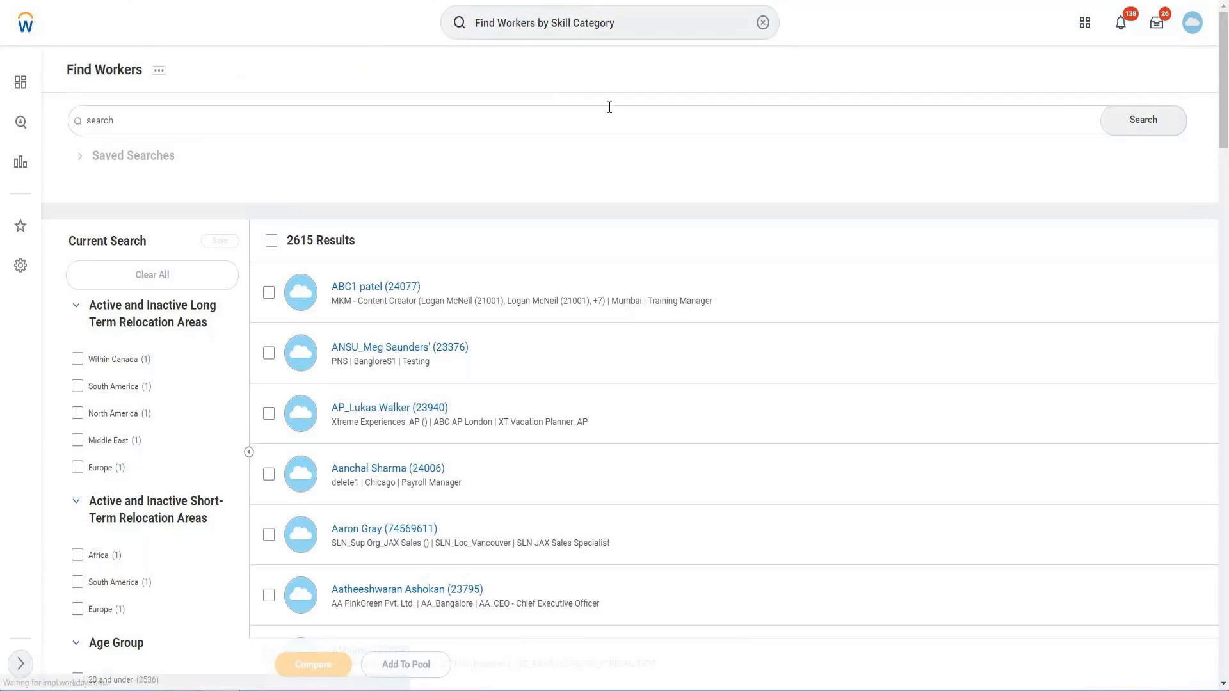
click(294, 170)
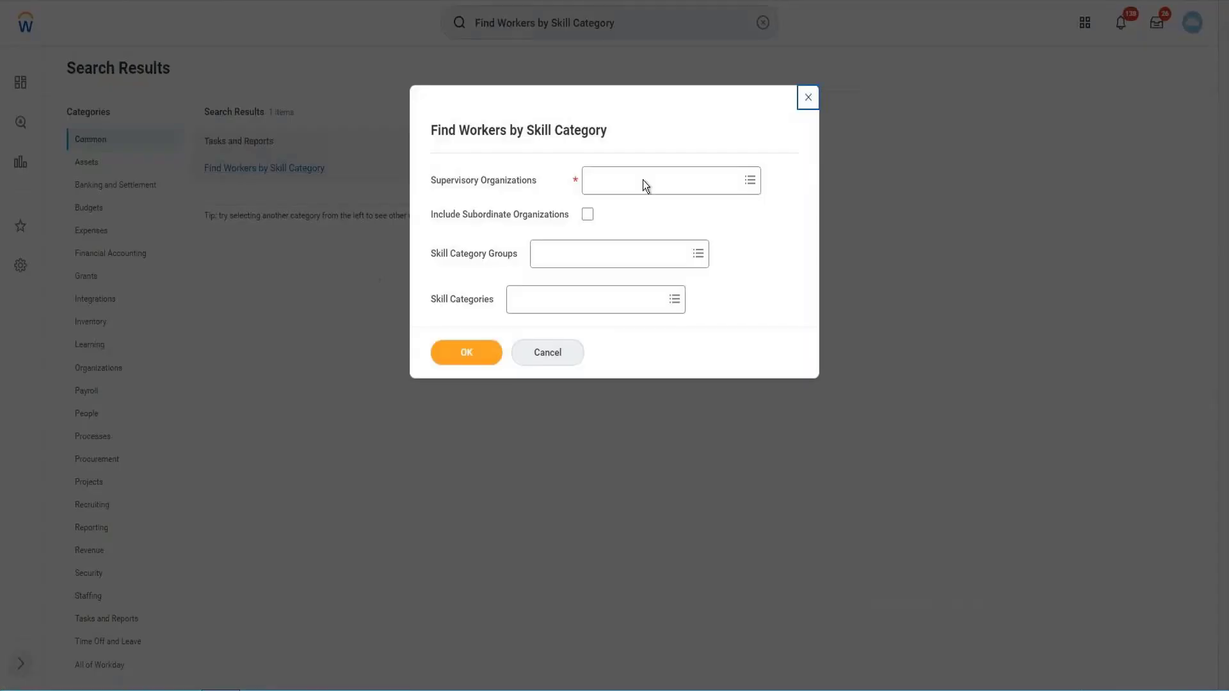
- Run Find Workers by Skill Category for the RW_GMS supervisory organization, then return to the Workday Standard Reports list
click(631, 187)
text(G)
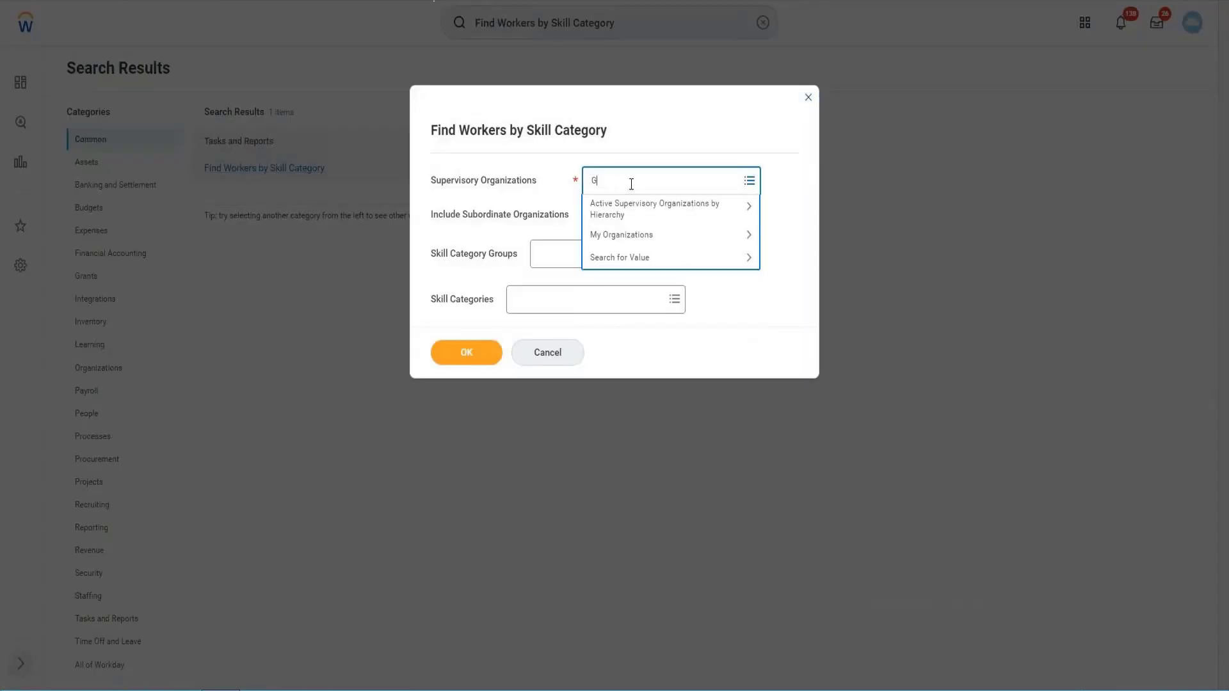
text(MS)
key(Return)
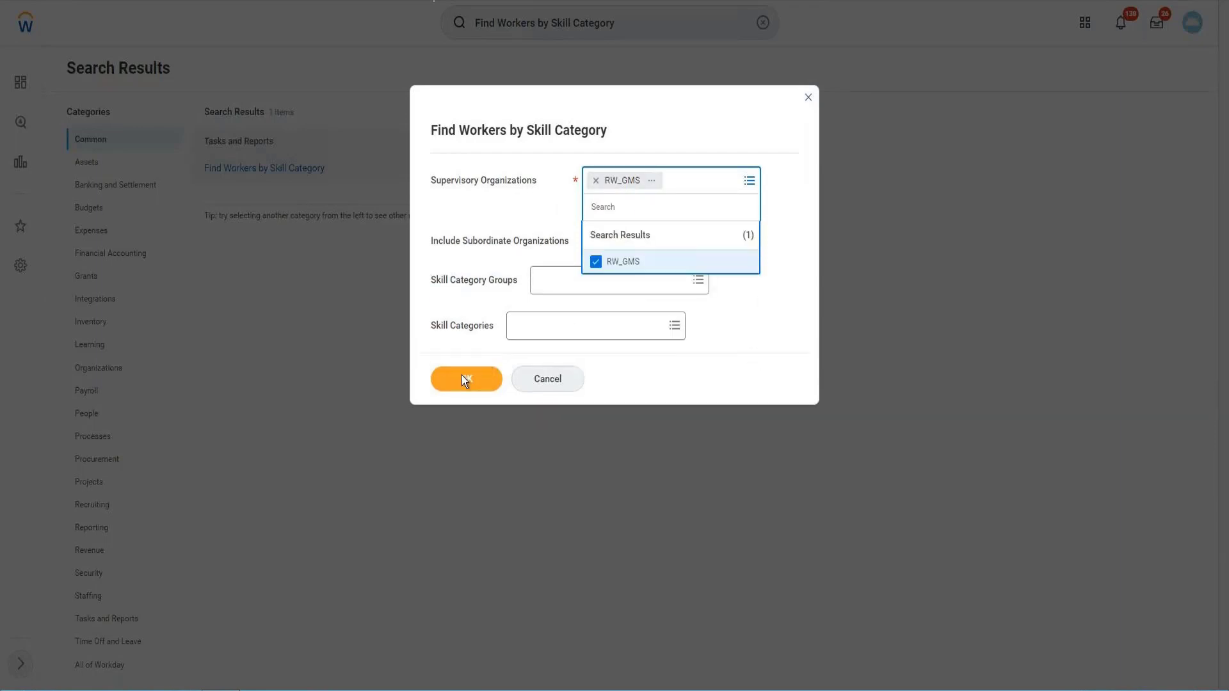
click(461, 375)
click(468, 358)
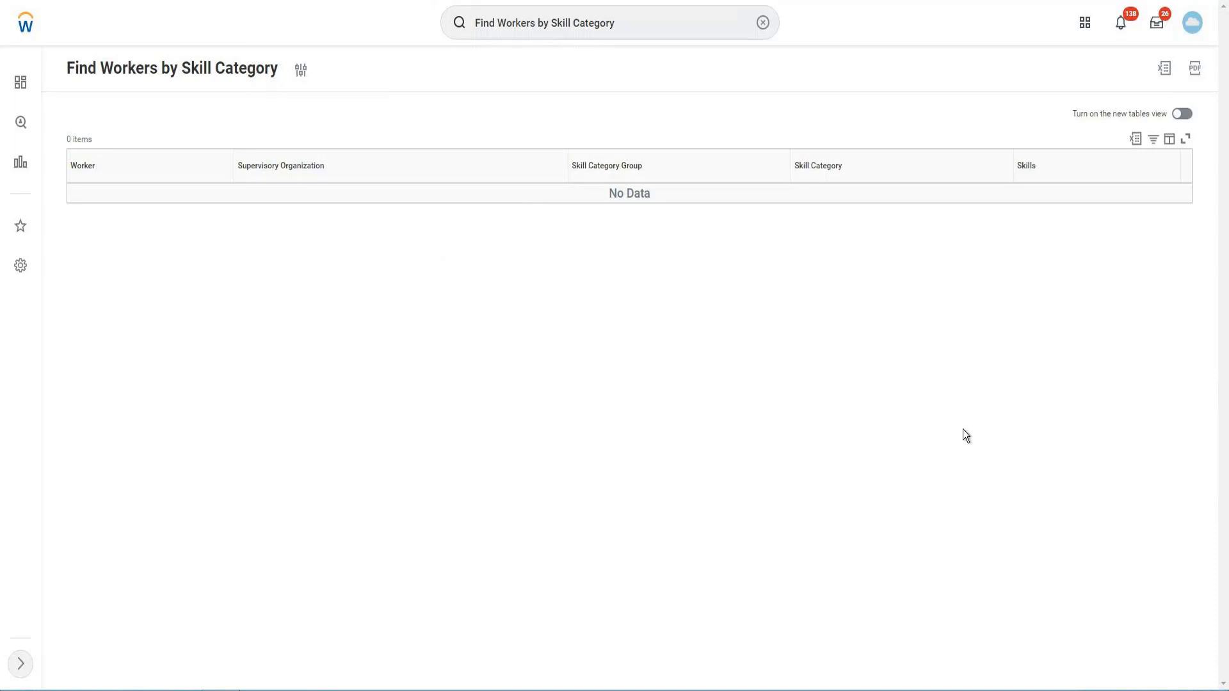
key(ctrl+shift+Tab)
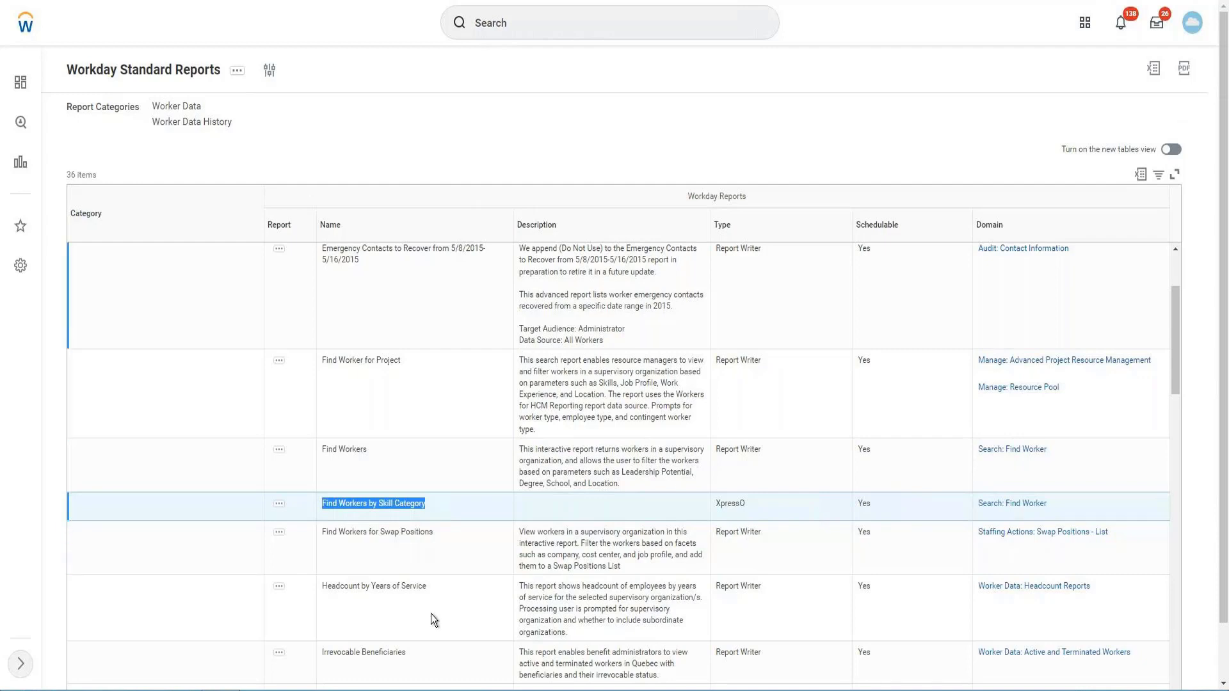
scroll(536, 517, down, 5)
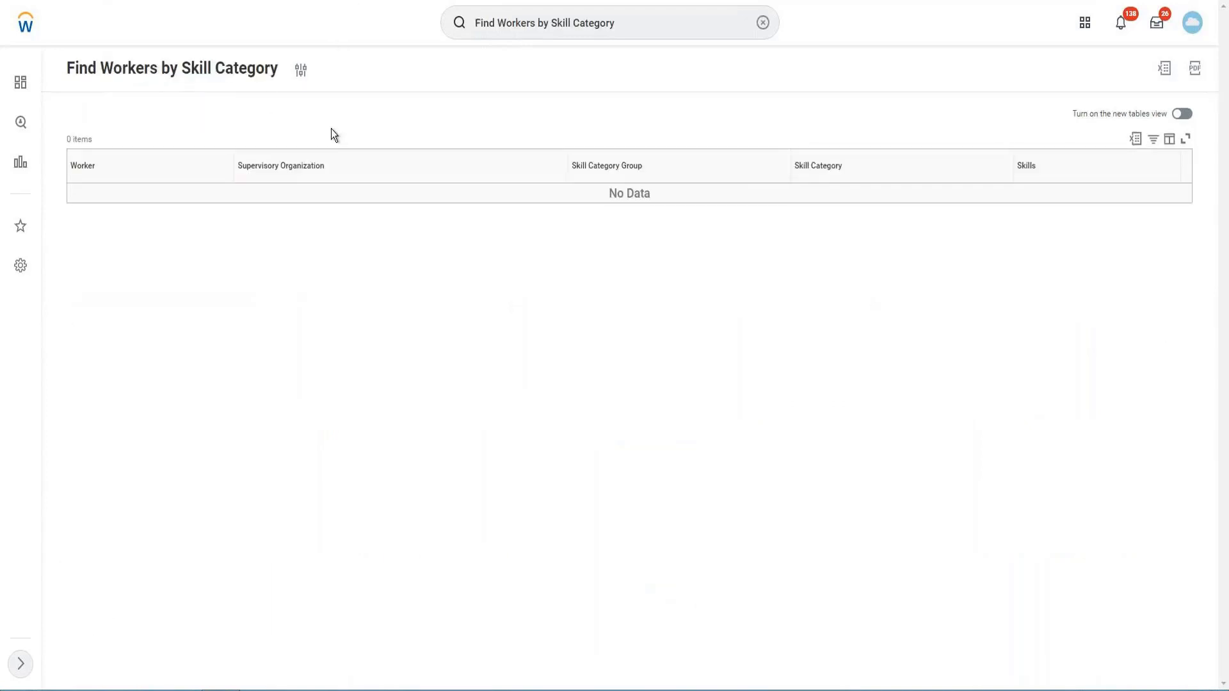
- Search for "copy standard" from the Find Workers by Skill Category page and open the Copy Standard Report to Custom Report task
click(581, 17)
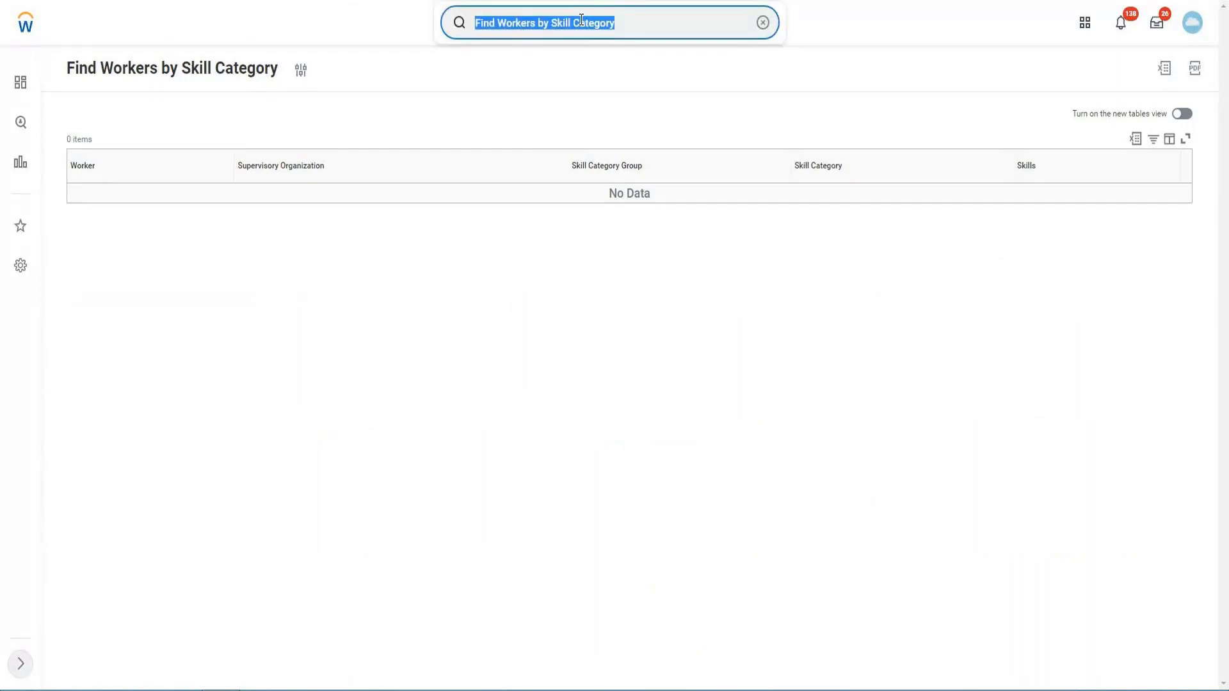
text(cop)
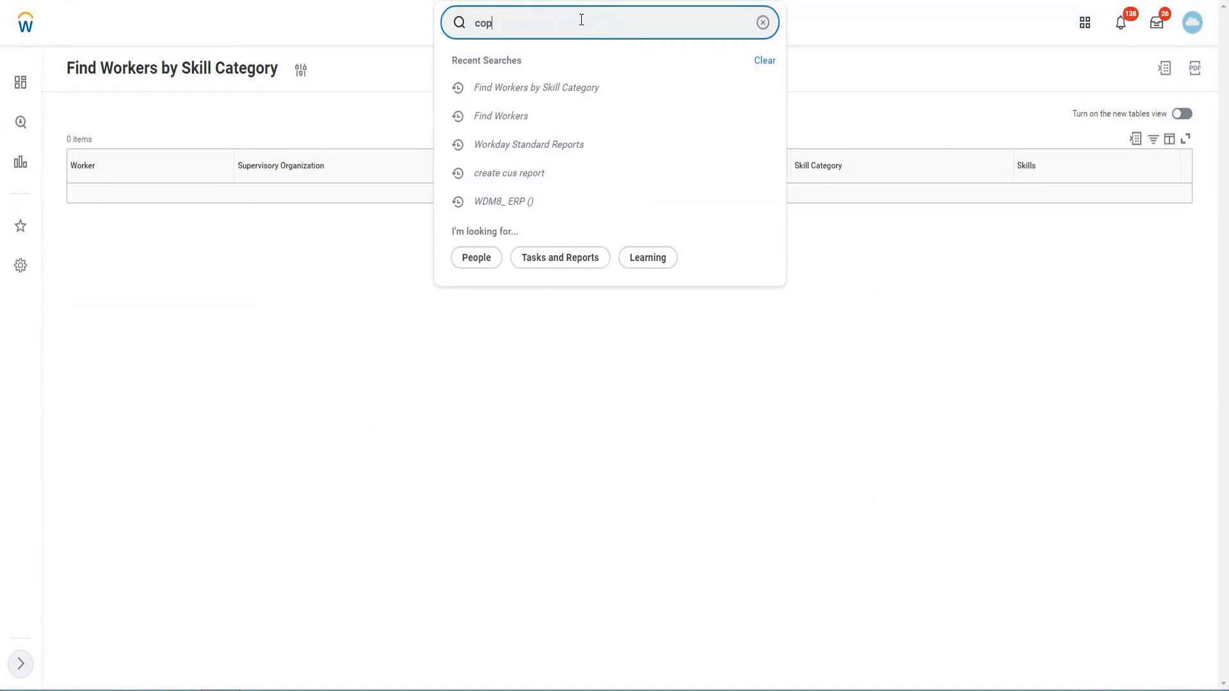
text(y stamndard)
key(Left)
key(Left)
key(Left)
key(Left)
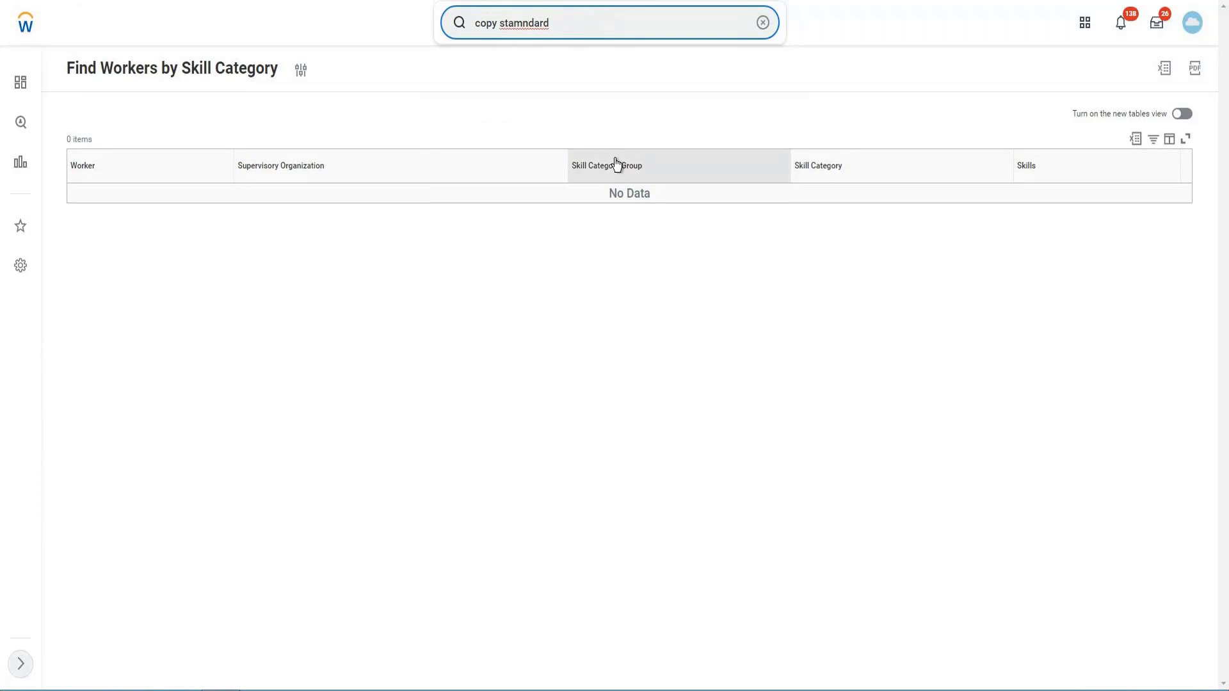
key(Left)
key(BackSpace)
key(Return)
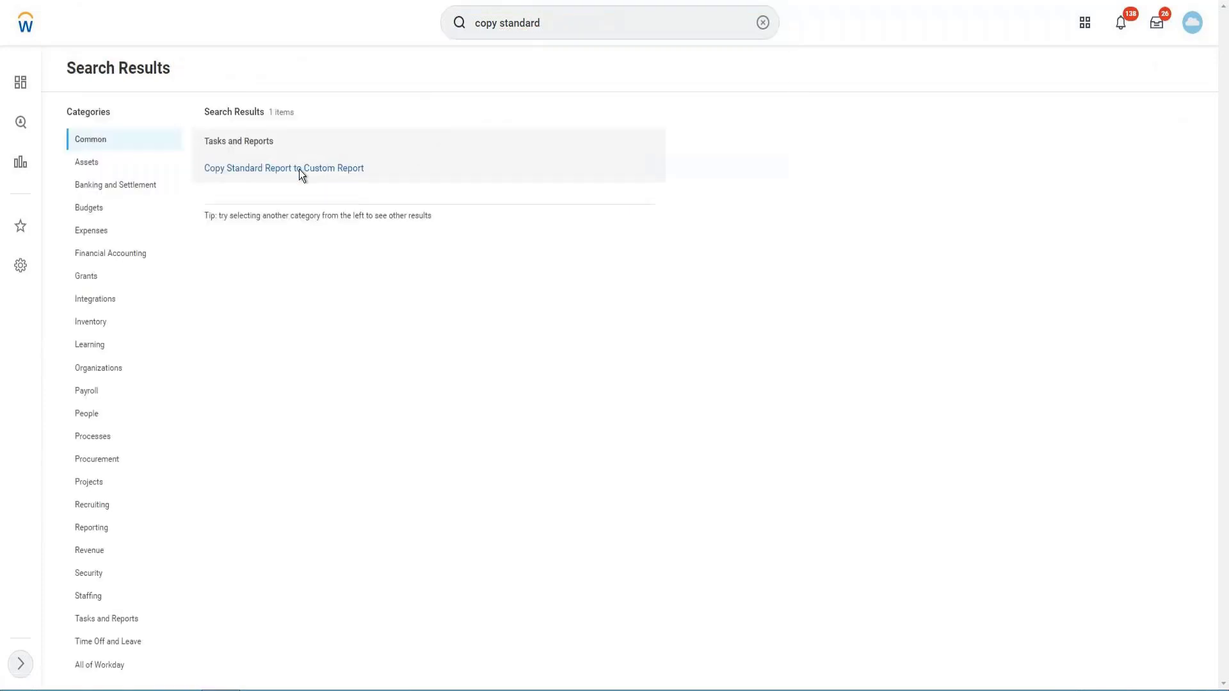
click(288, 168)
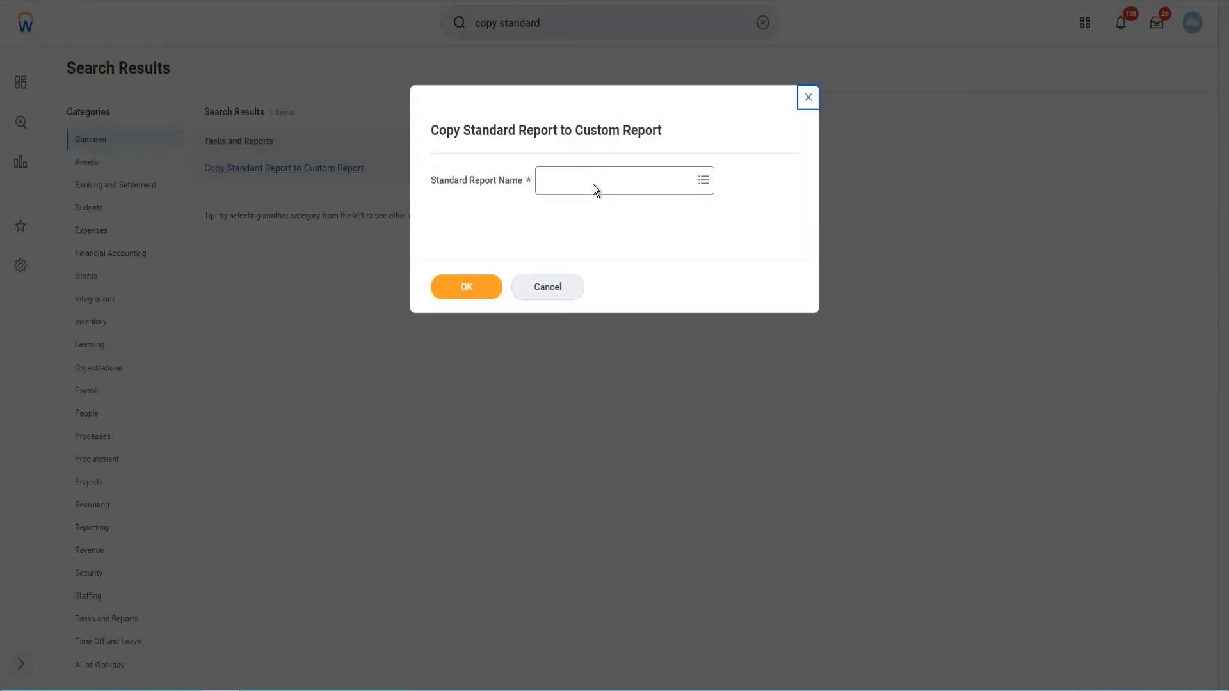
- Copy the standard report Worker Allocations to a custom report named "Worker Allocations - Copy"
click(594, 183)
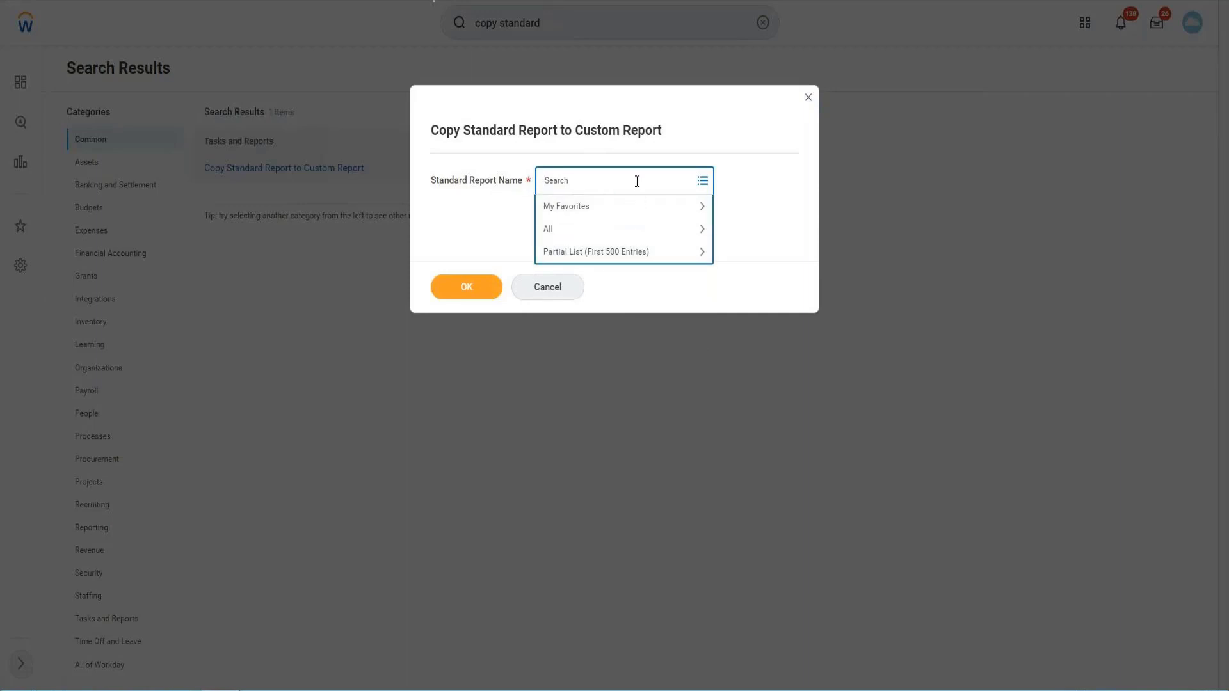
text(Worker)
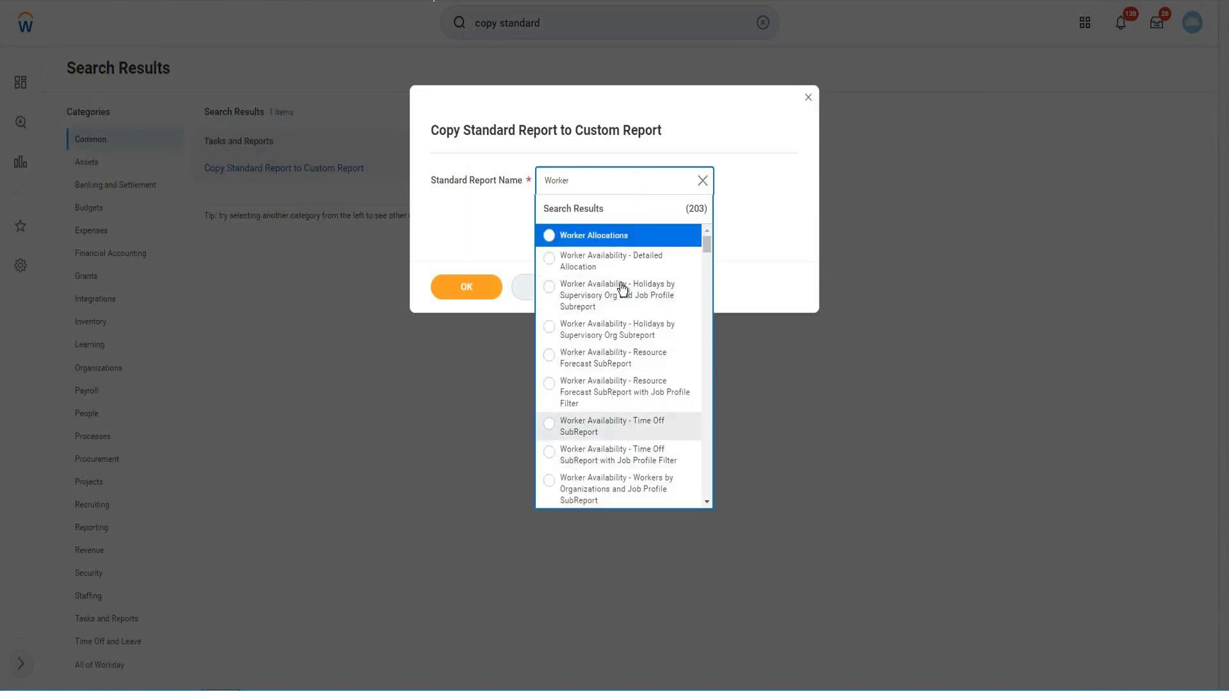
click(594, 238)
click(481, 292)
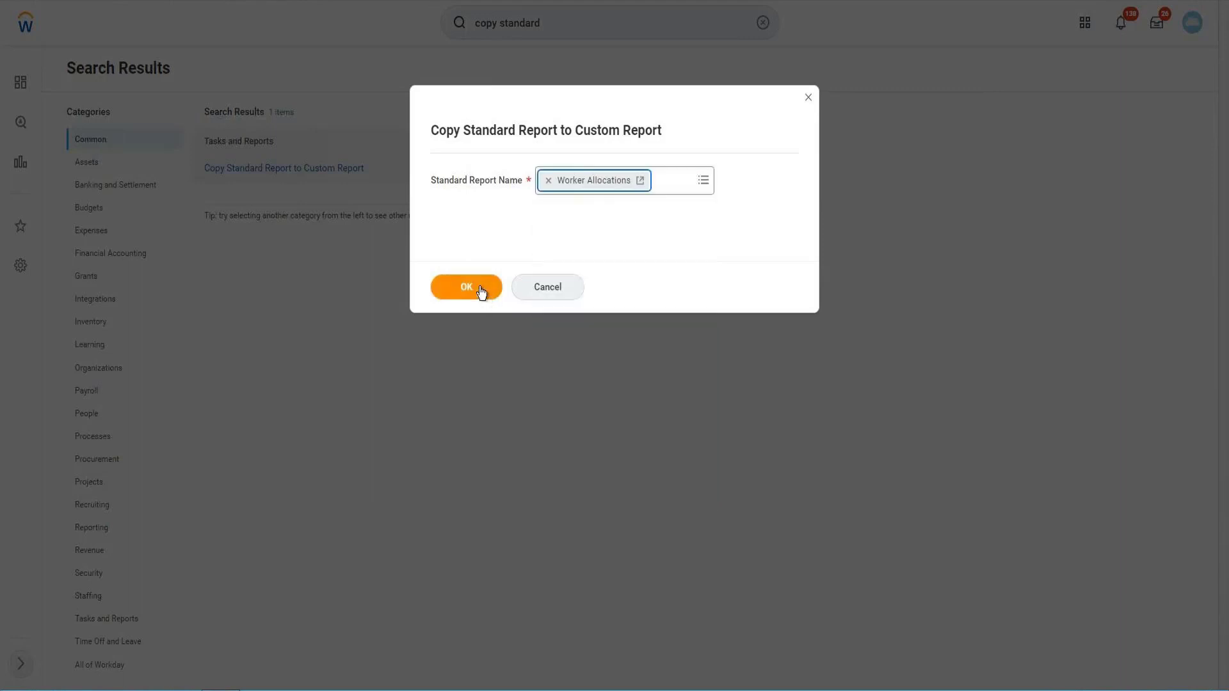
click(481, 292)
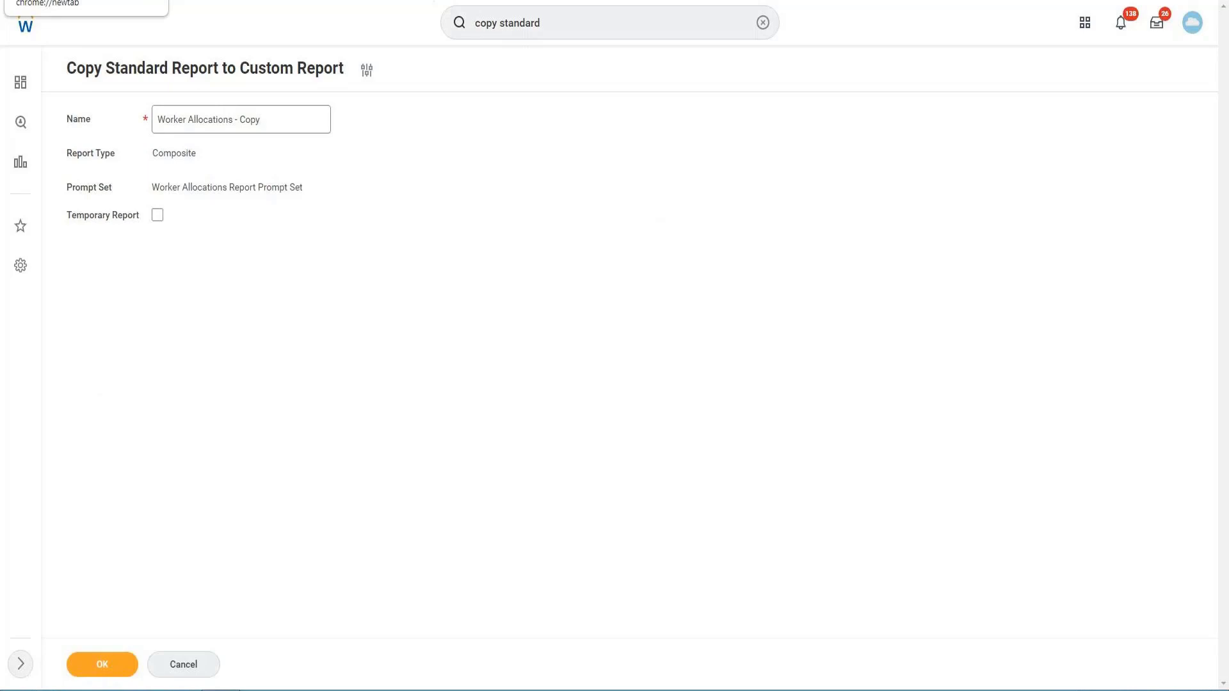
click(115, 665)
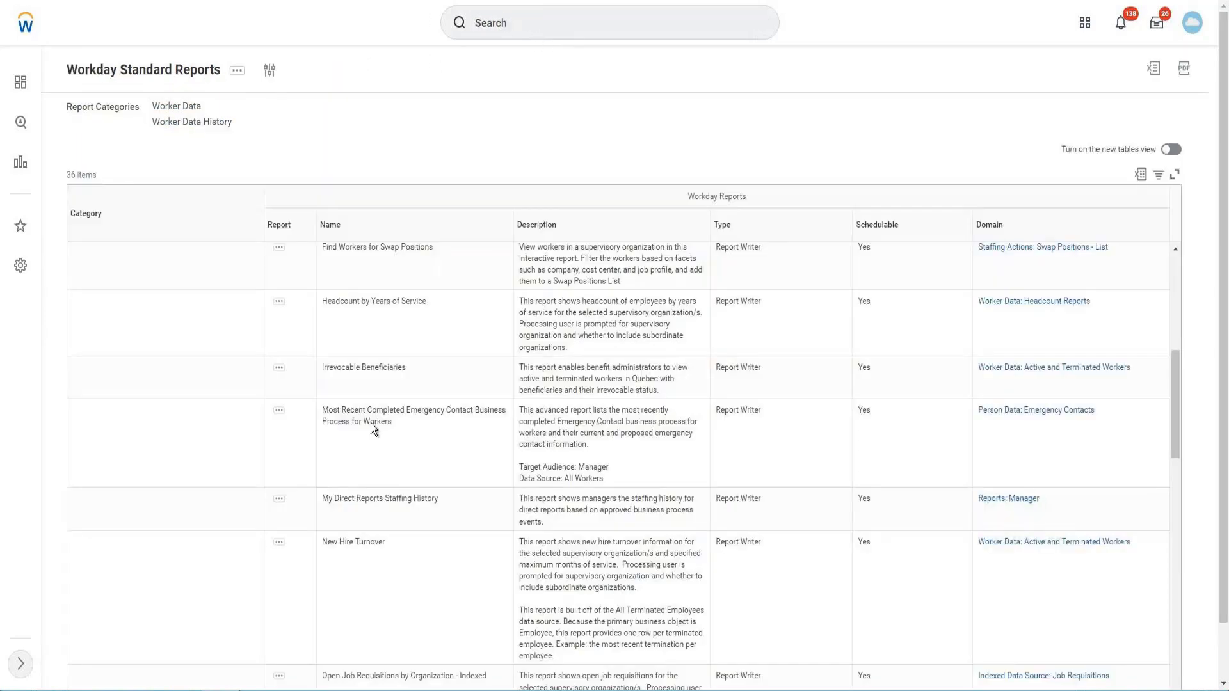
- Copy the report name "New Hire Turnover" from the Workday Standard Reports list, search for it, and open that report
triple_click(377, 543)
key(ctrl+c)
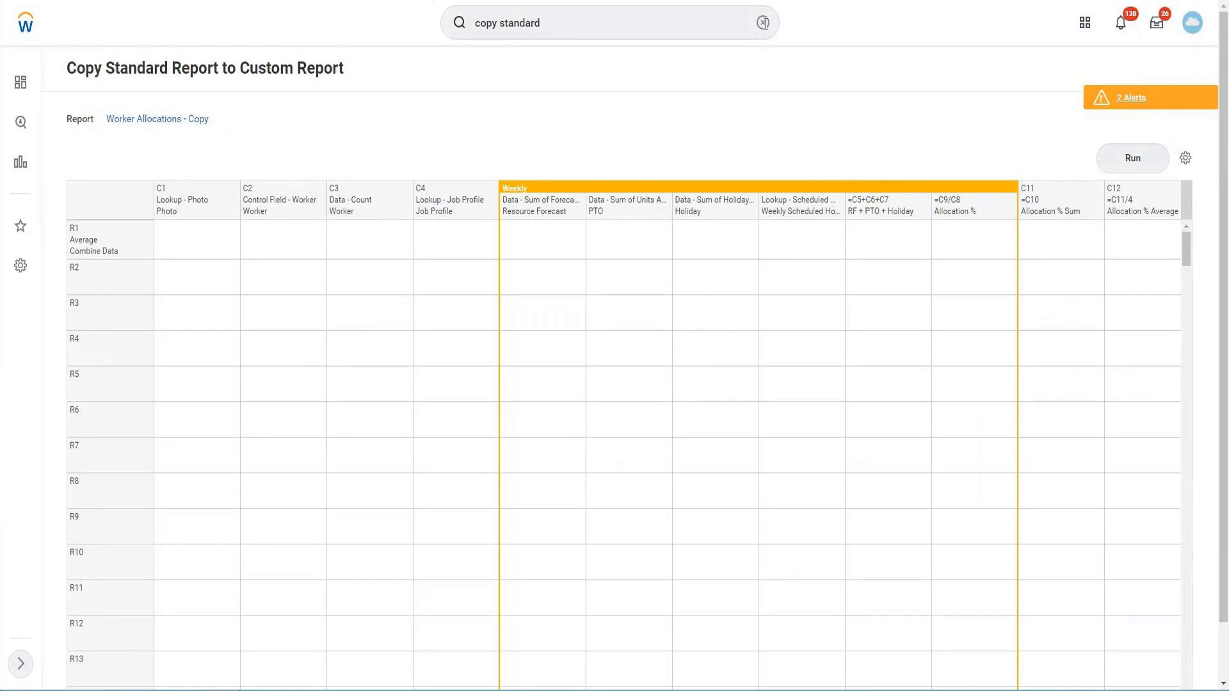
click(768, 28)
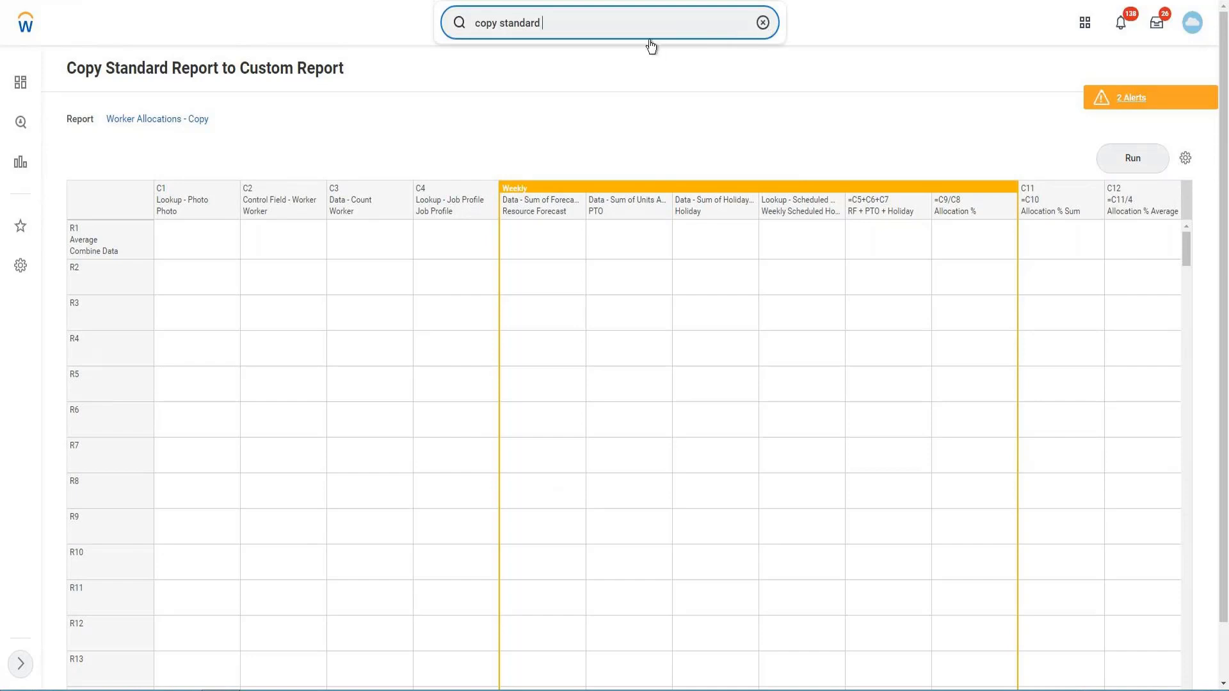
key(ctrl+a)
key(BackSpace)
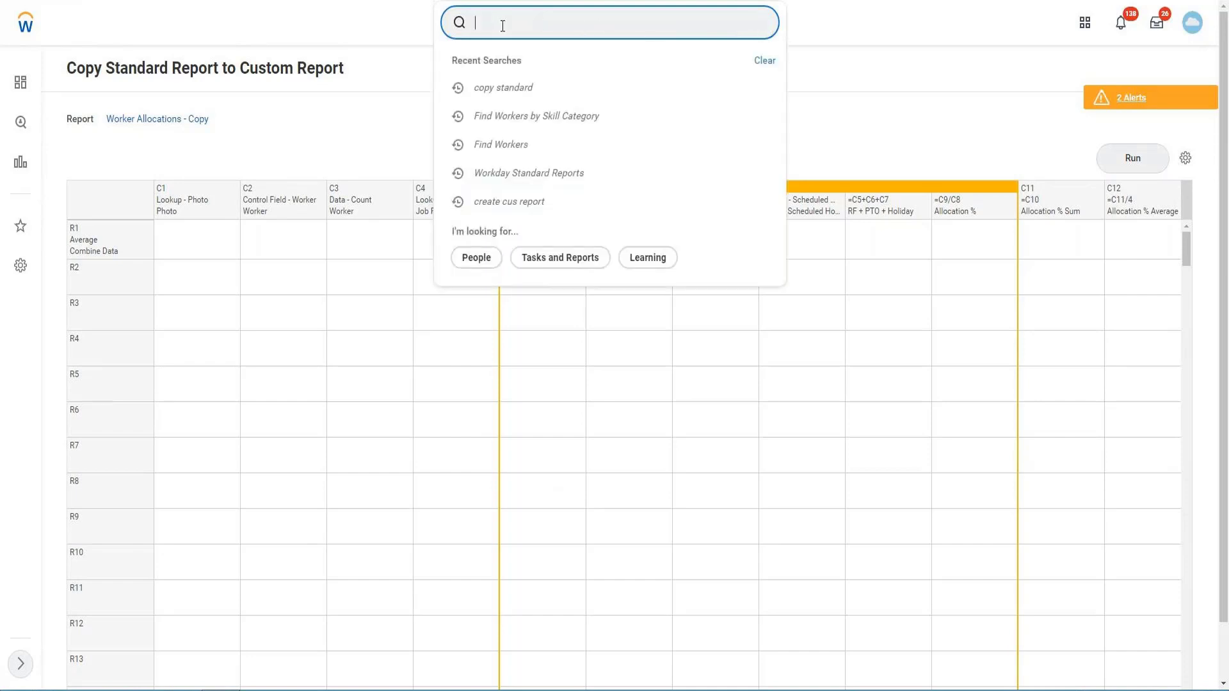
key(ctrl+v)
key(Escape)
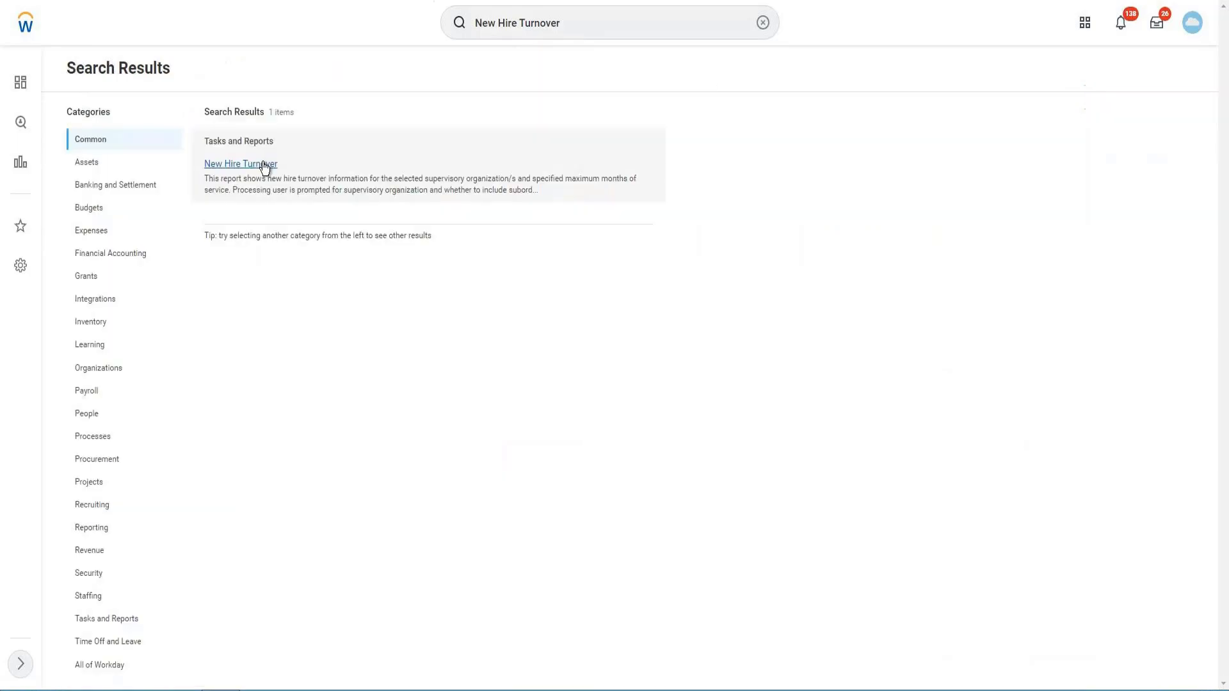
click(263, 164)
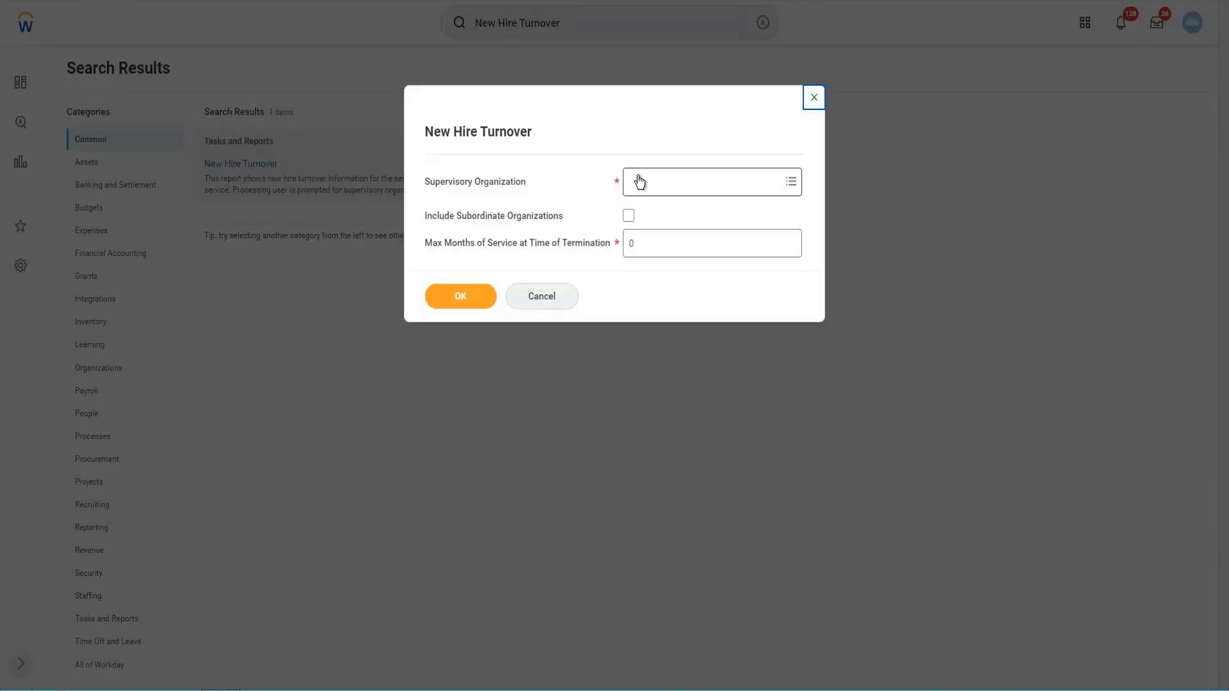
- Try to choose "GMS" as the supervisory organization for New Hire Turnover, and cancel the report prompt
click(654, 185)
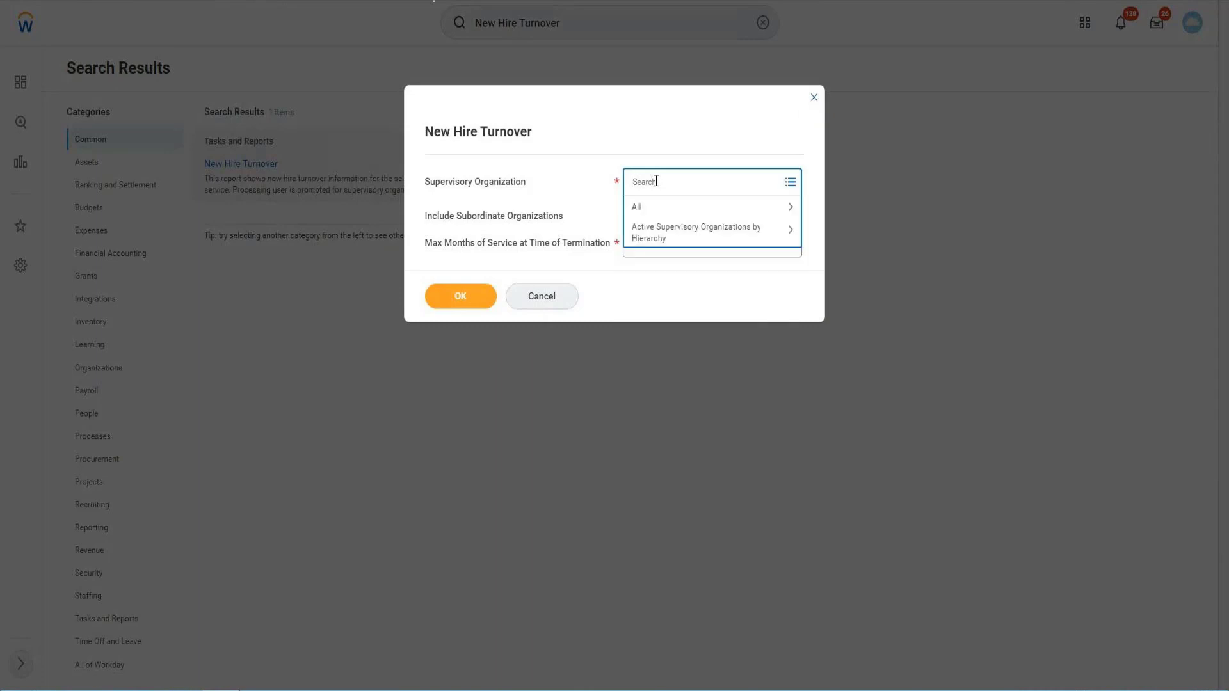
click(648, 208)
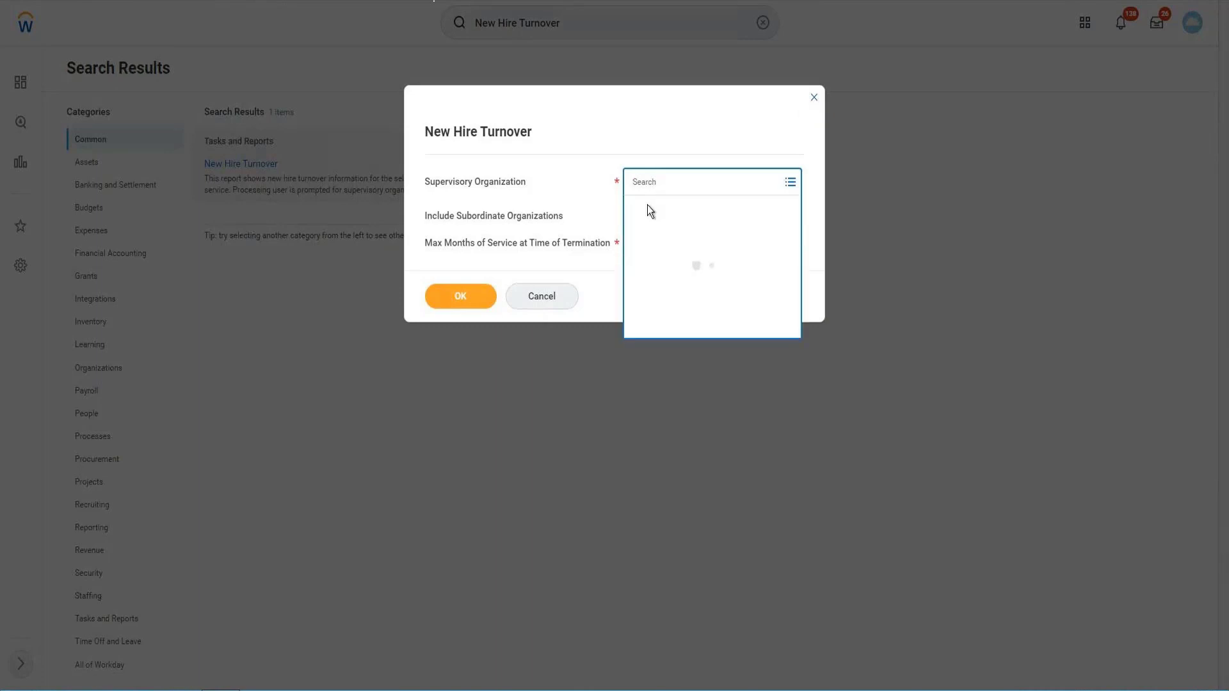
click(662, 180)
text(GMS)
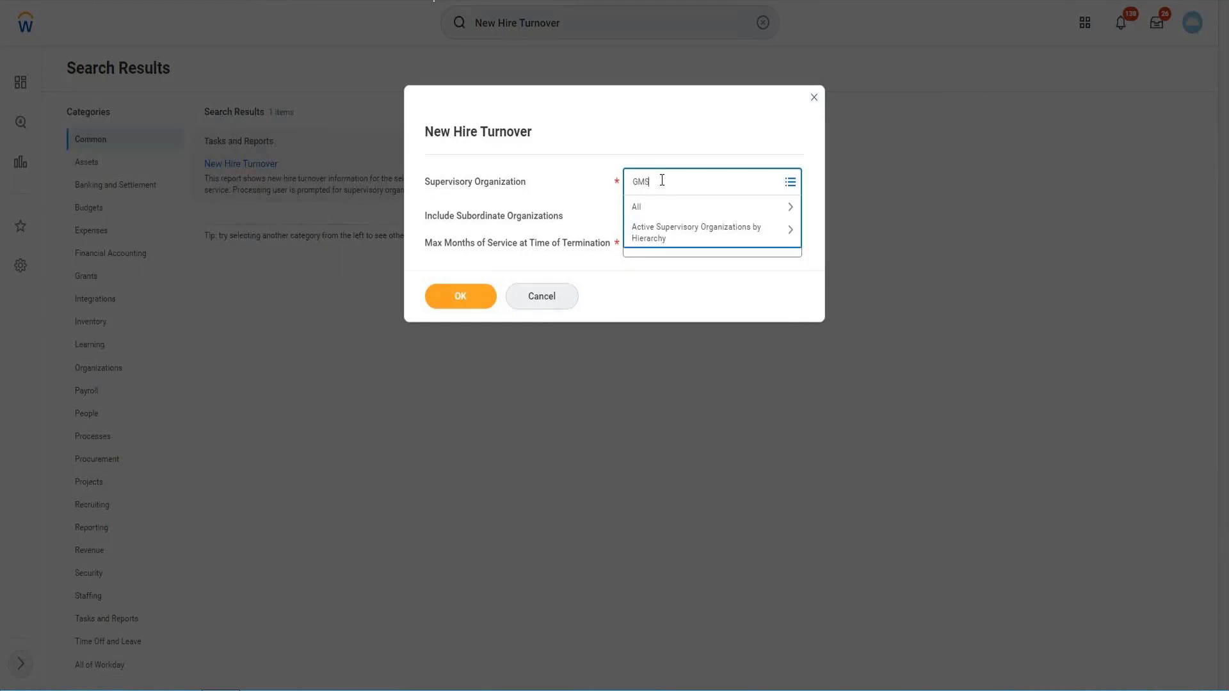
key(Return)
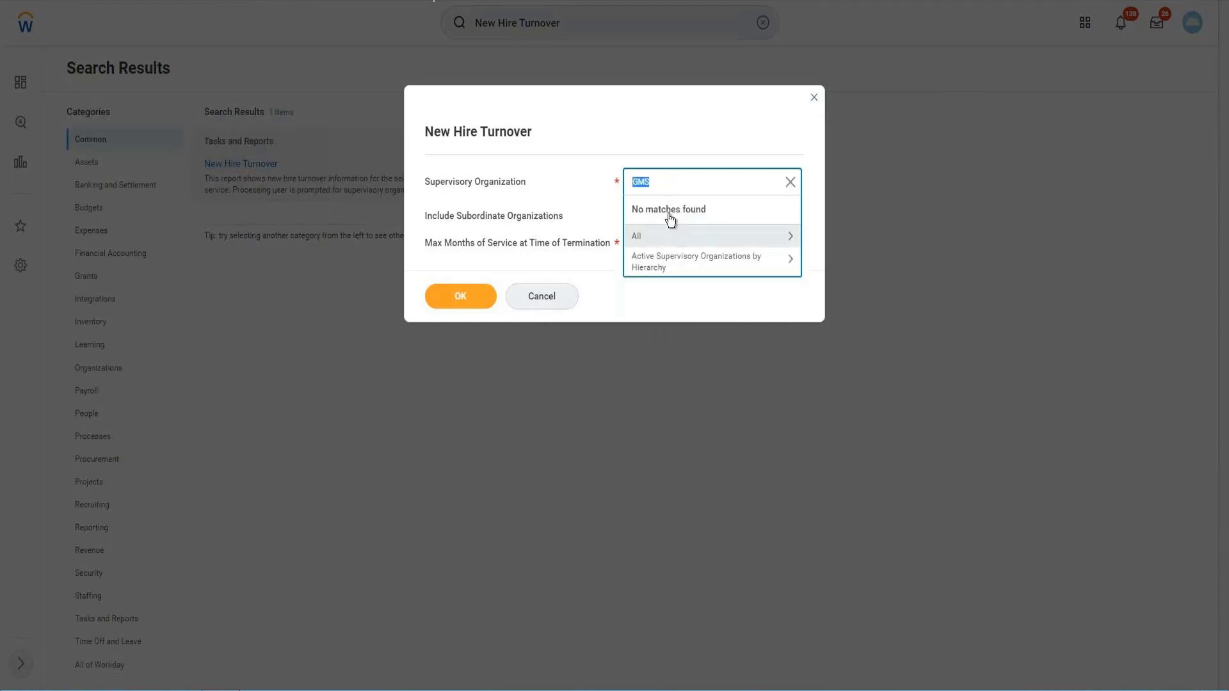
click(513, 299)
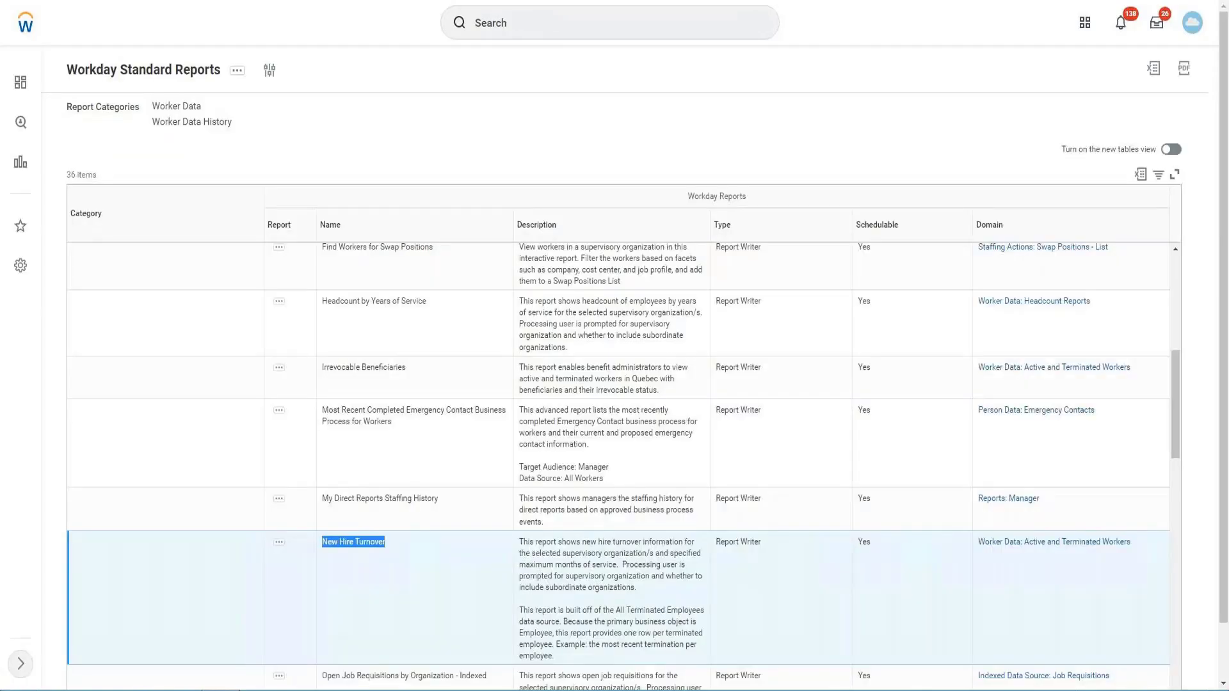
- Search for the name "Find Workers" copied from the standard reports list, and open the custom report "Find Workers - Copy" for editing
scroll(429, 336, up, 1)
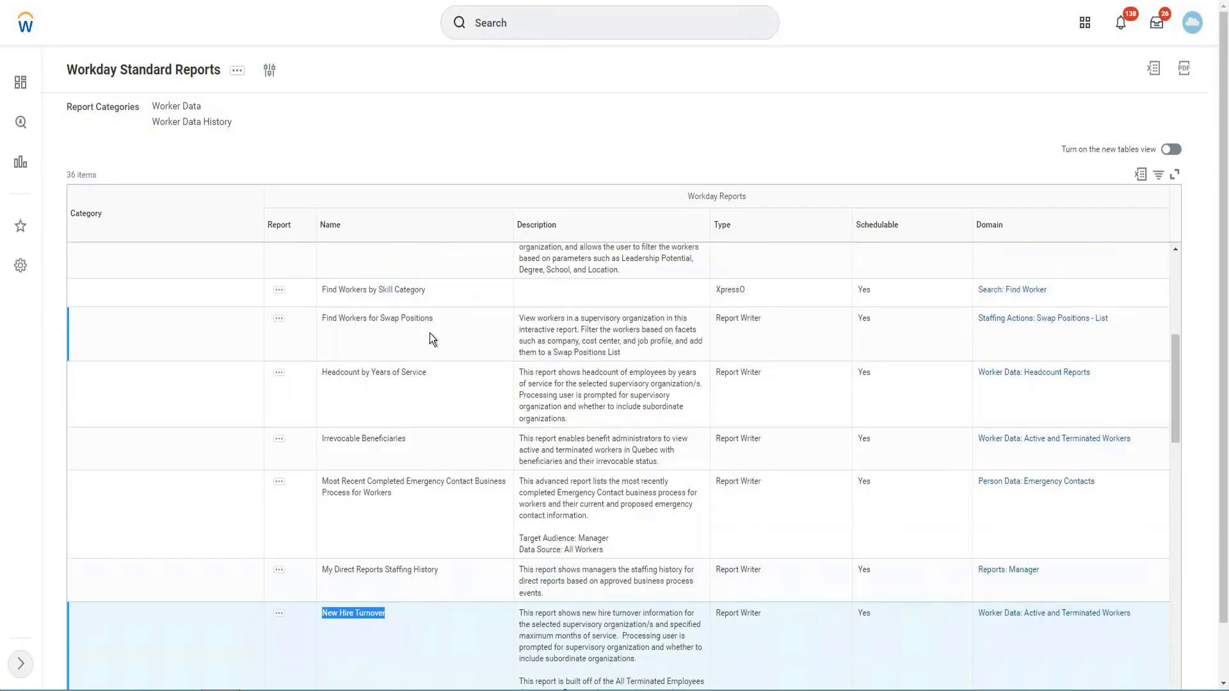
scroll(429, 336, up, 1)
click(358, 305)
key(ctrl+c)
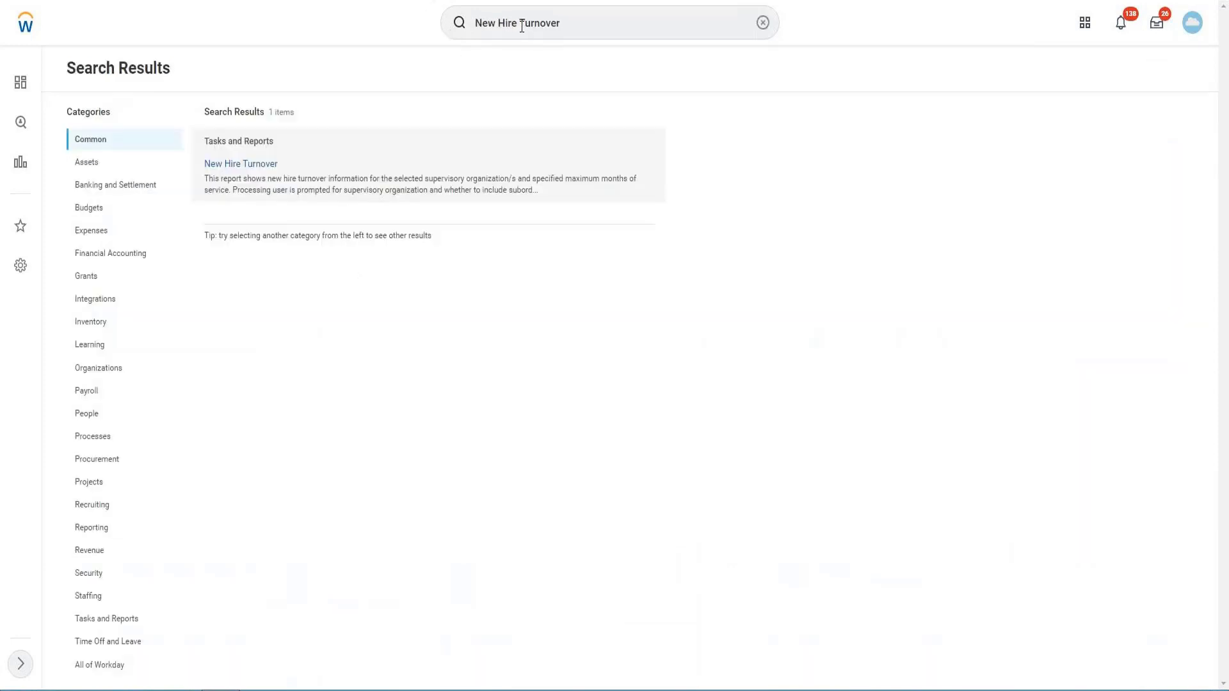
click(522, 26)
key(ctrl+v)
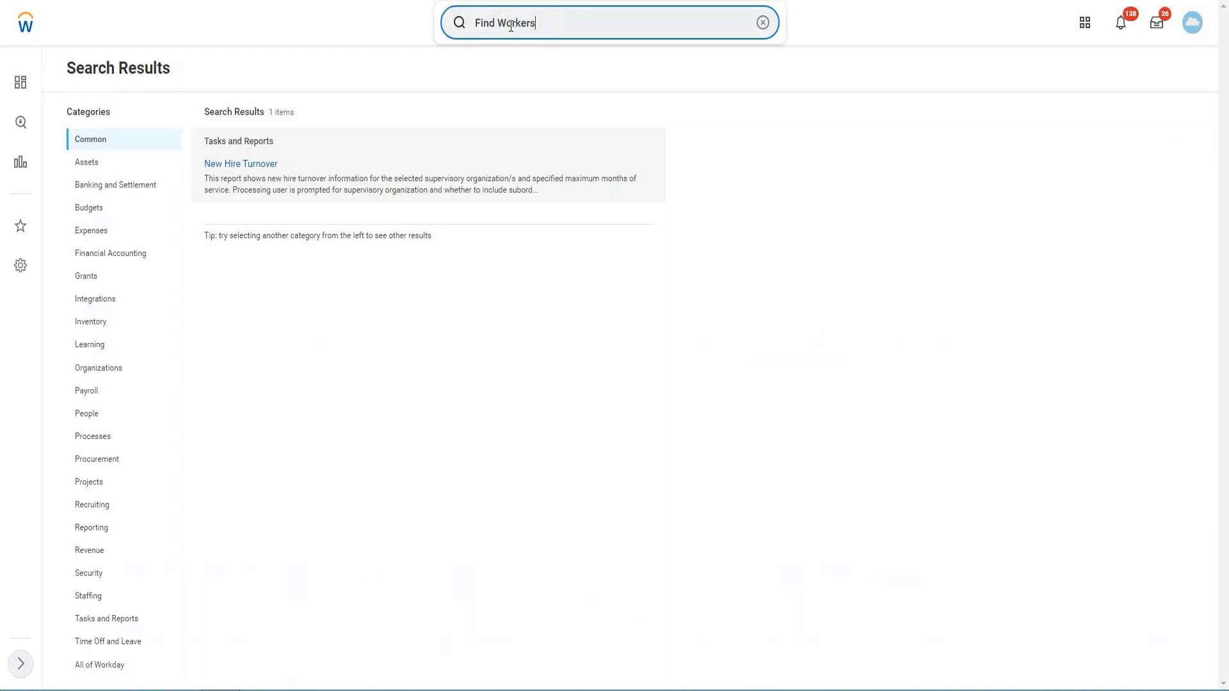
key(Return)
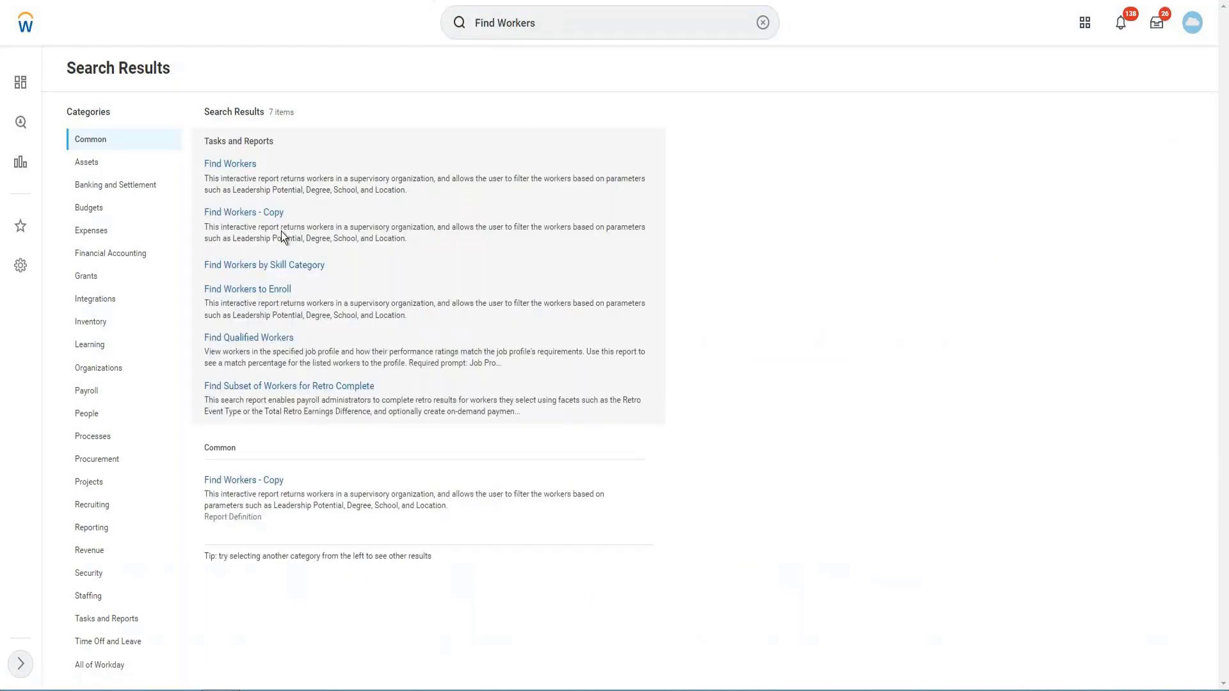
click(238, 212)
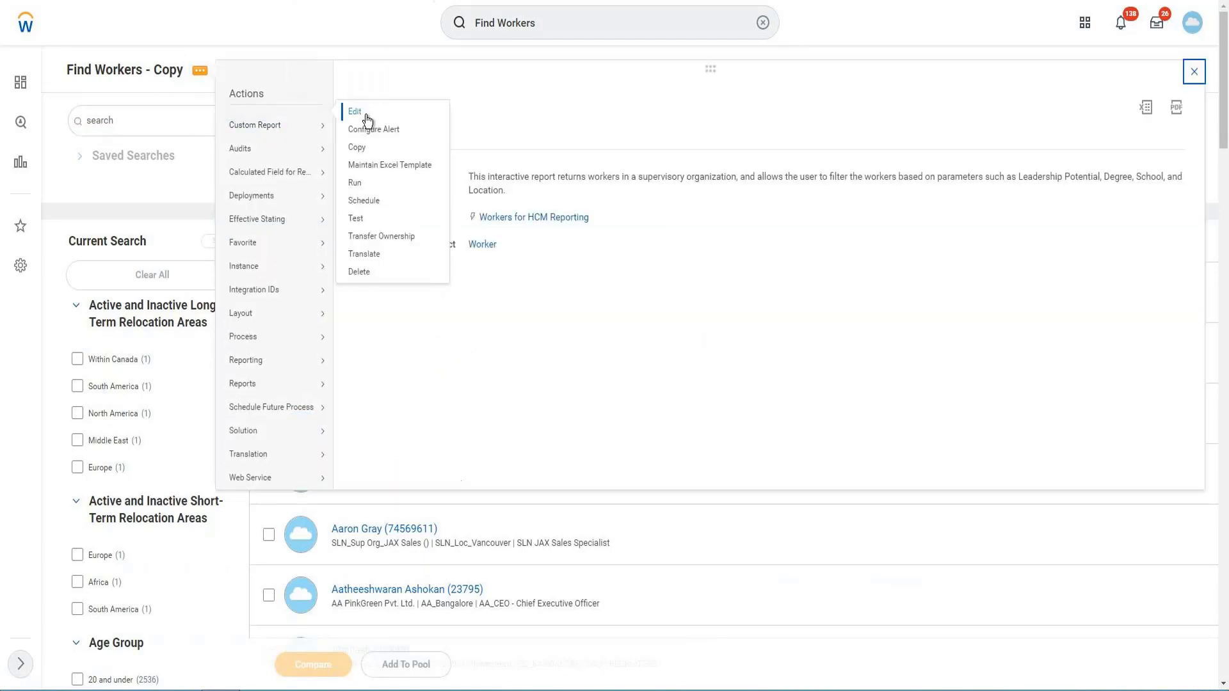
click(367, 116)
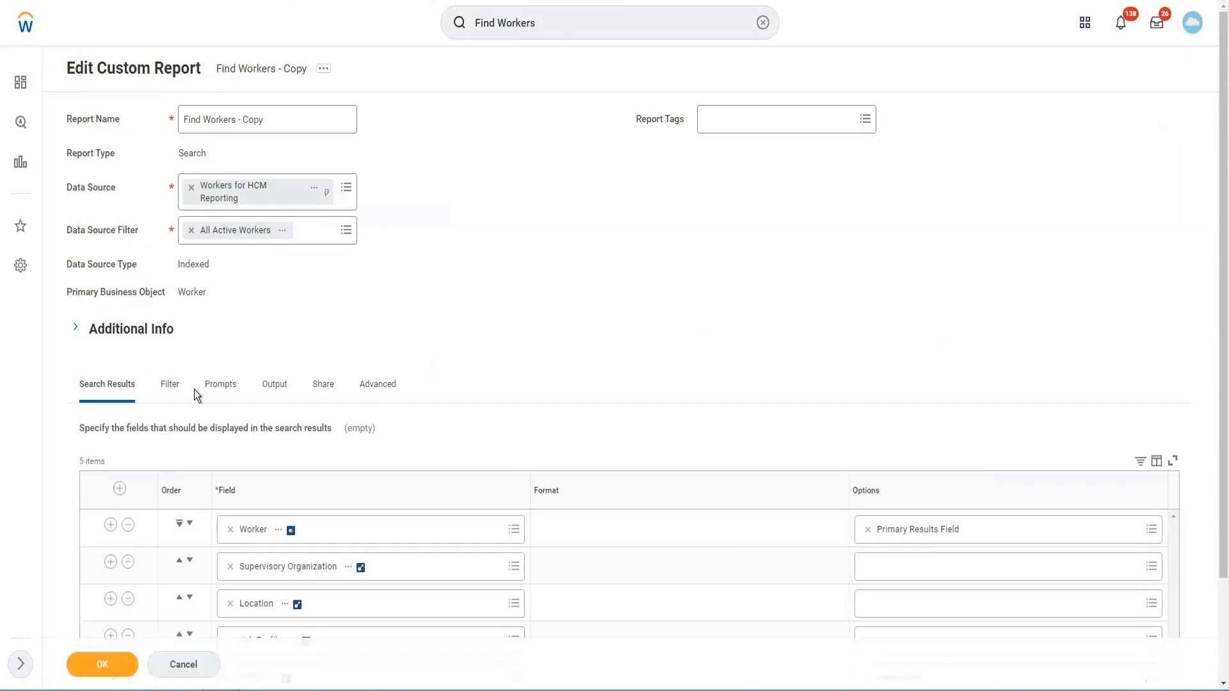
- Add an empty row below the Photo field in the search results fields and remove it again
scroll(249, 403, down, 2)
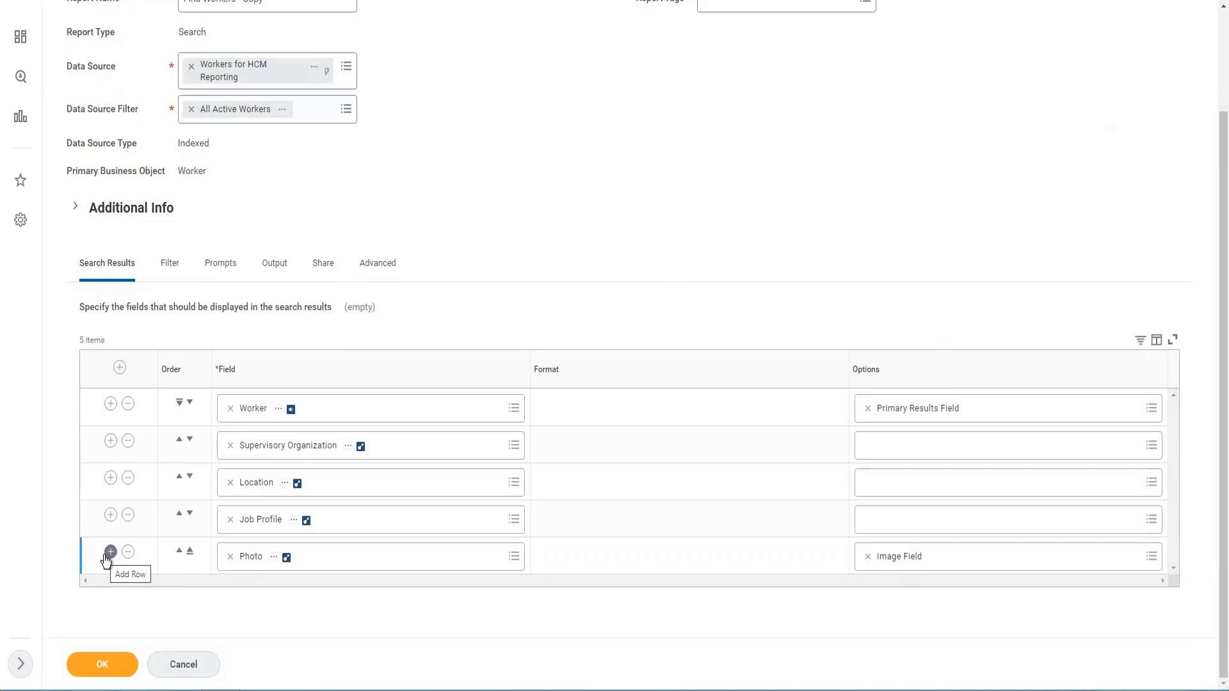
click(108, 554)
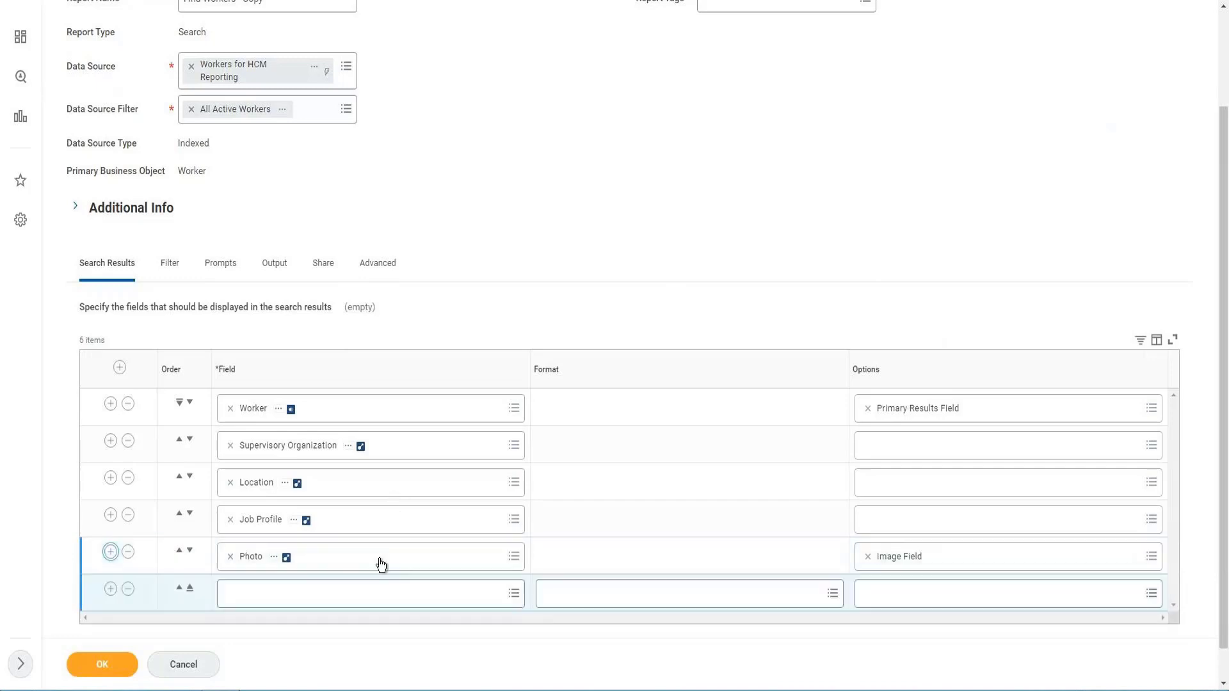
scroll(354, 595, down, 1)
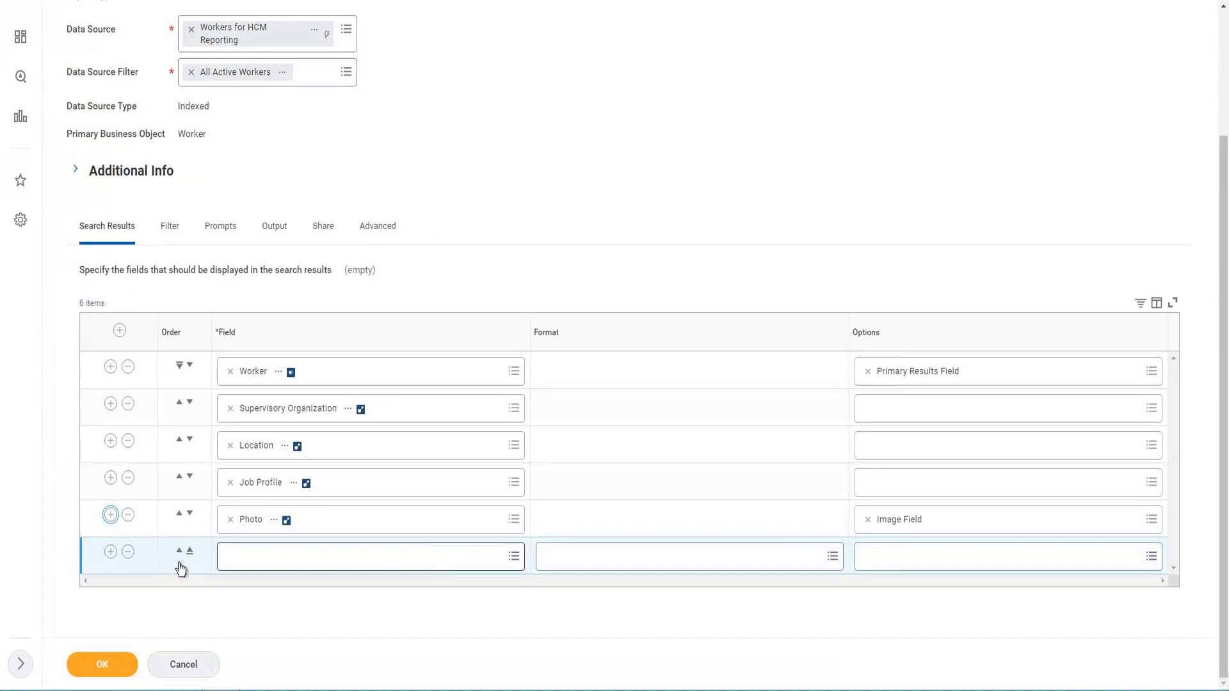
click(128, 556)
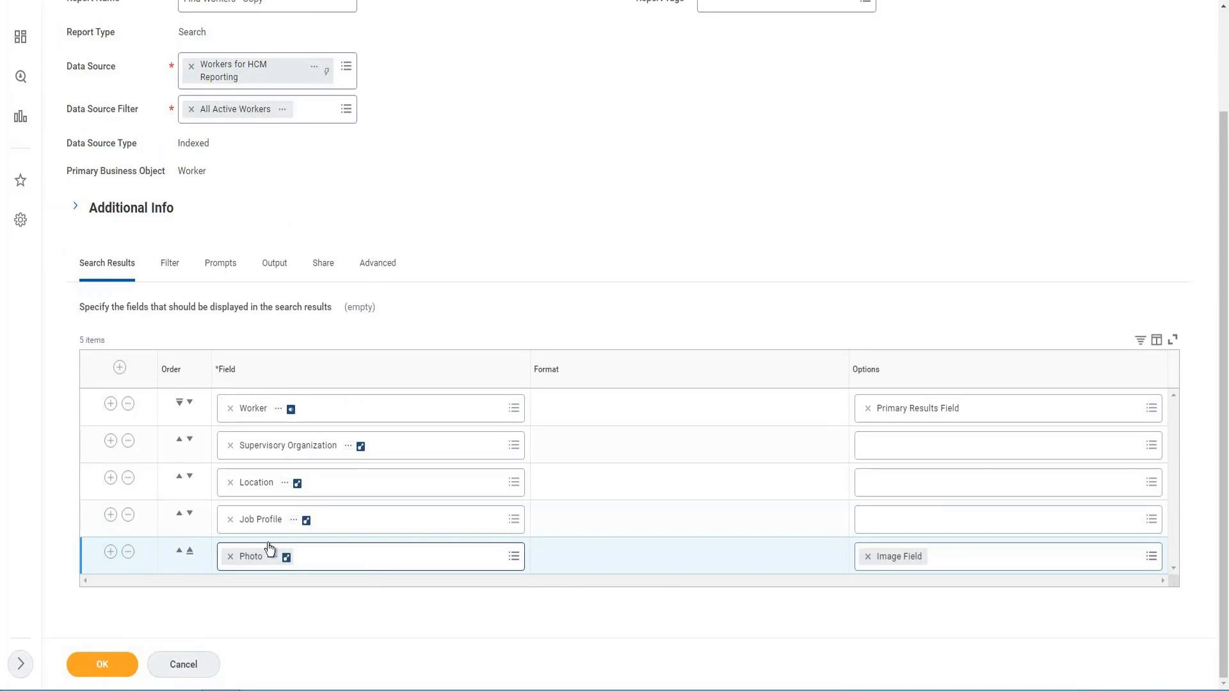
- Add and remove empty rows above Worker and below Supervisory Organization, and move Supervisory Organization to the end of the search results fields
click(119, 369)
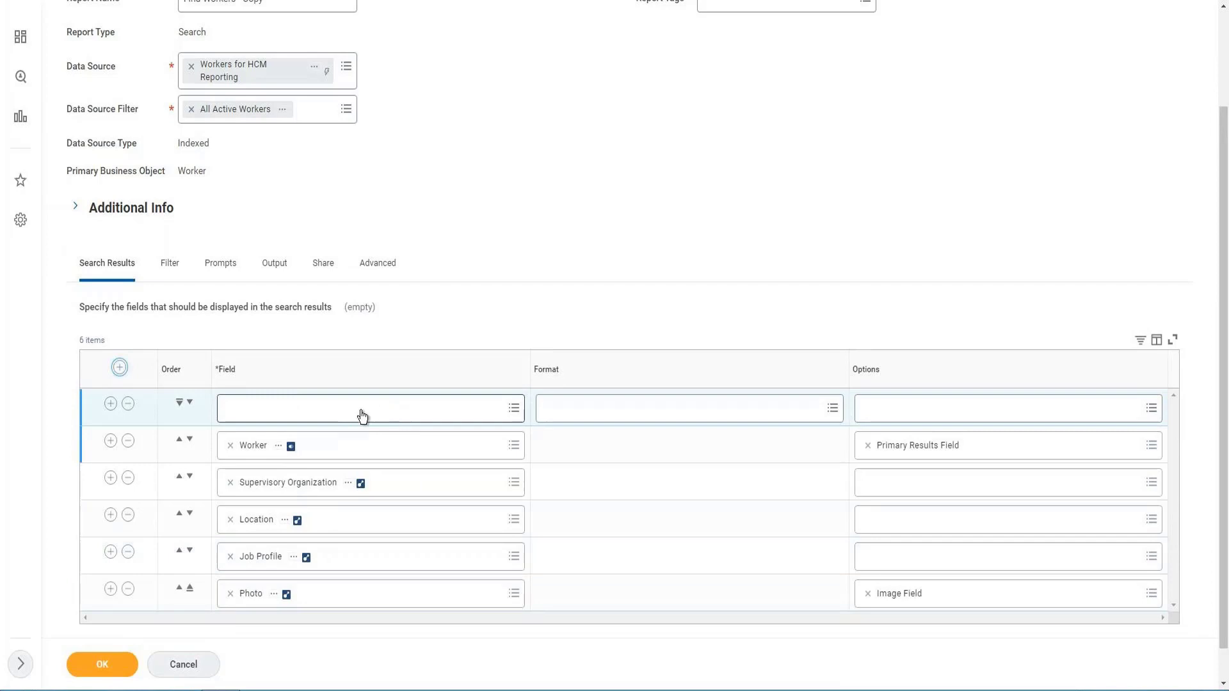
click(111, 477)
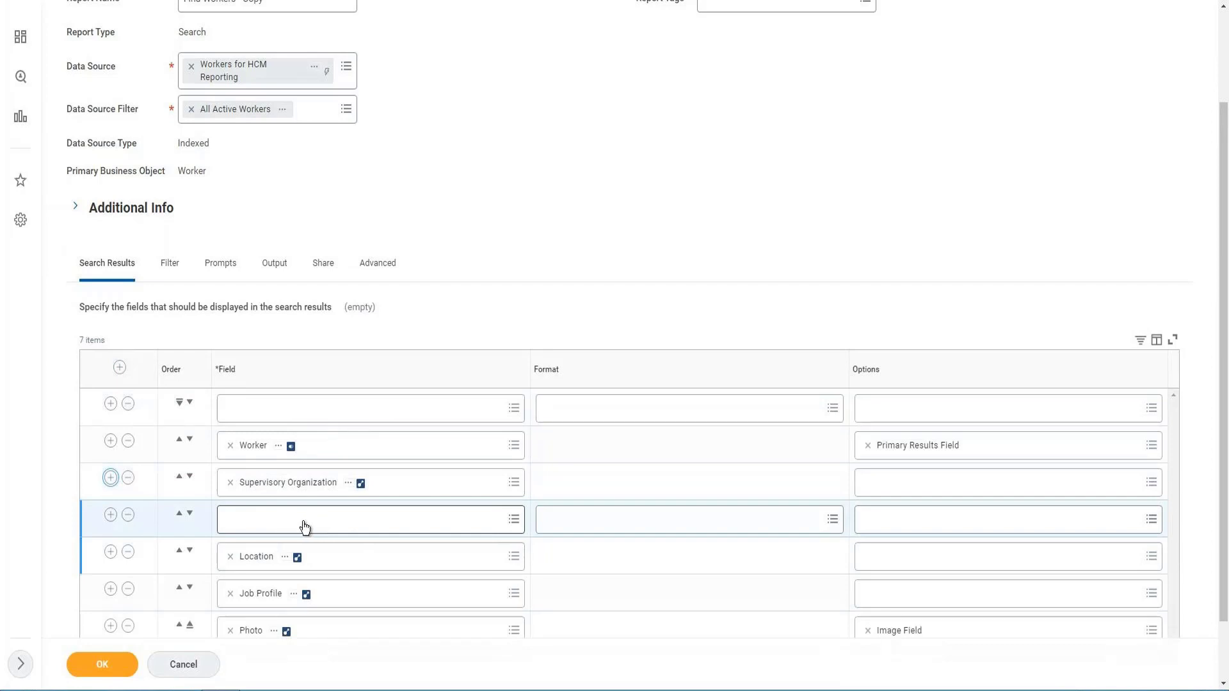
click(128, 514)
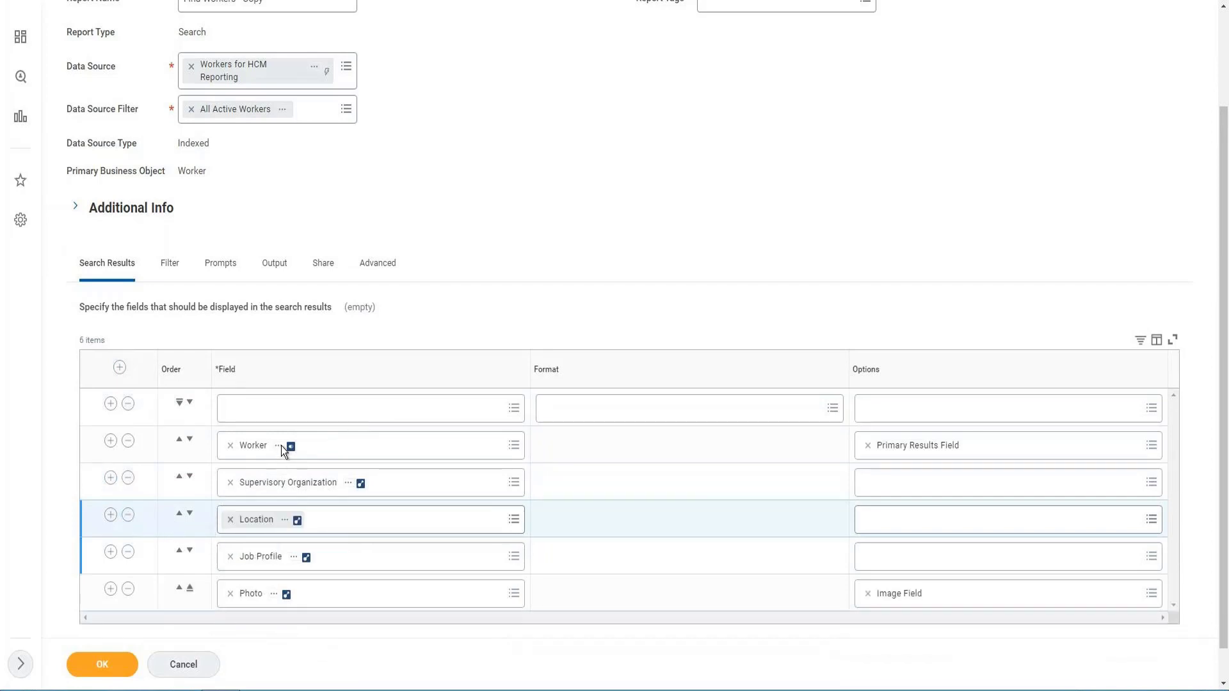
click(129, 405)
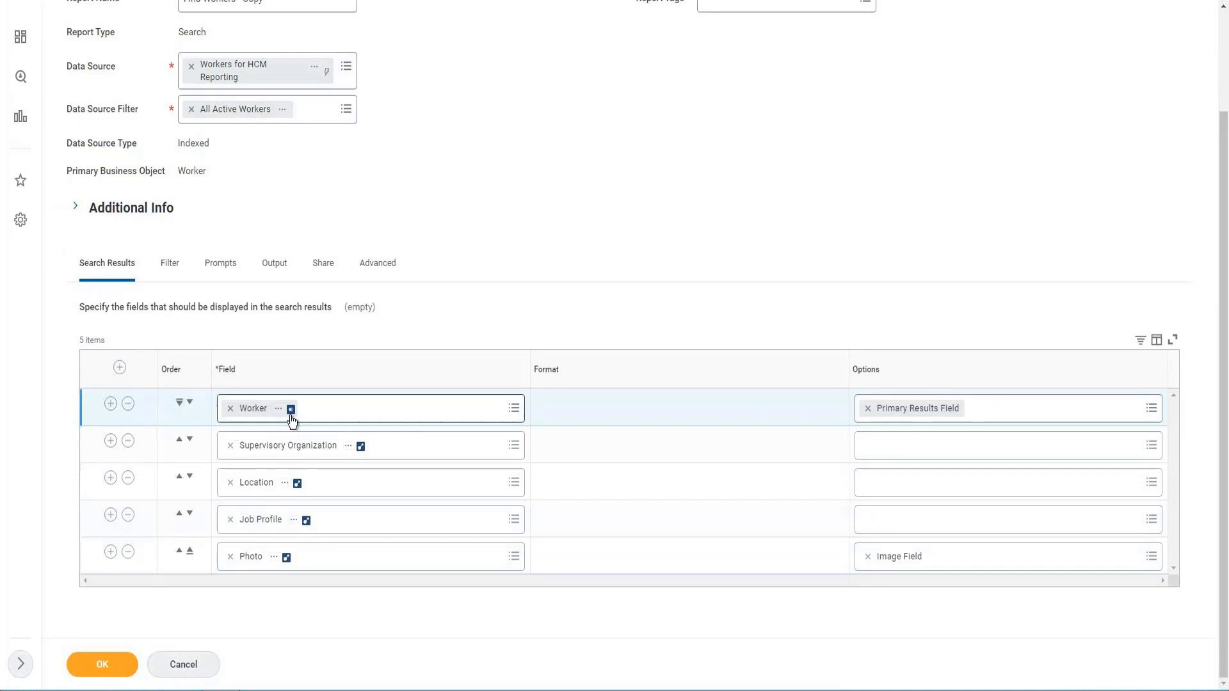
click(190, 403)
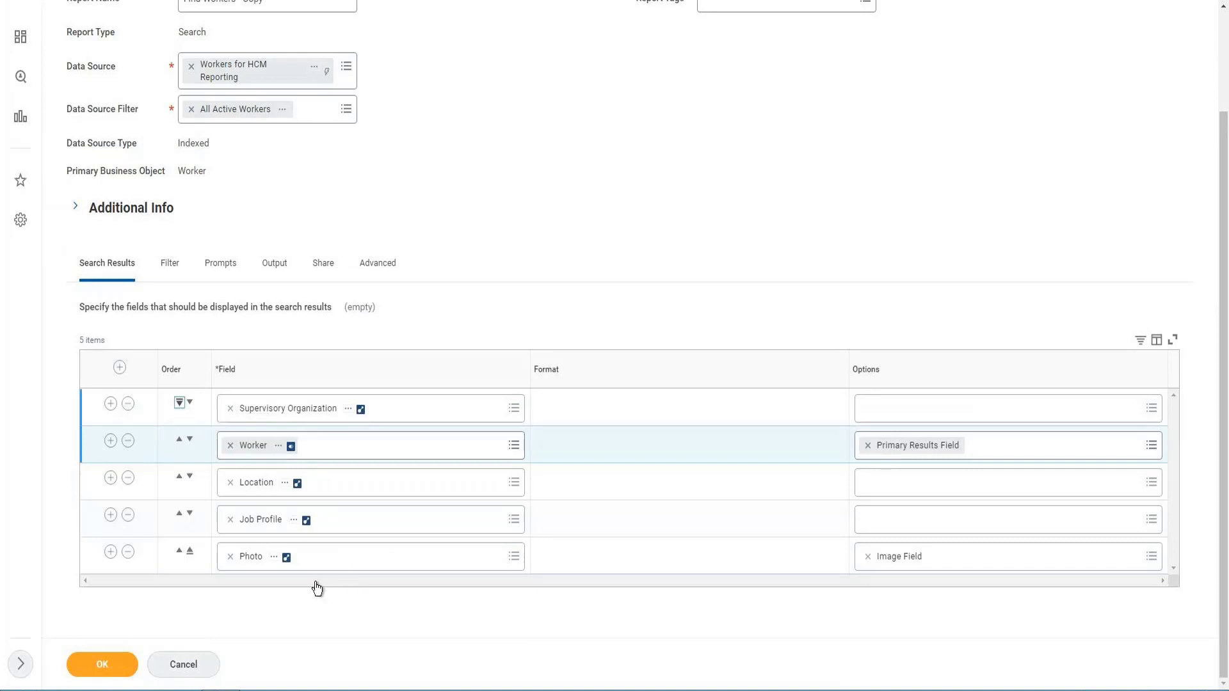
key(Return)
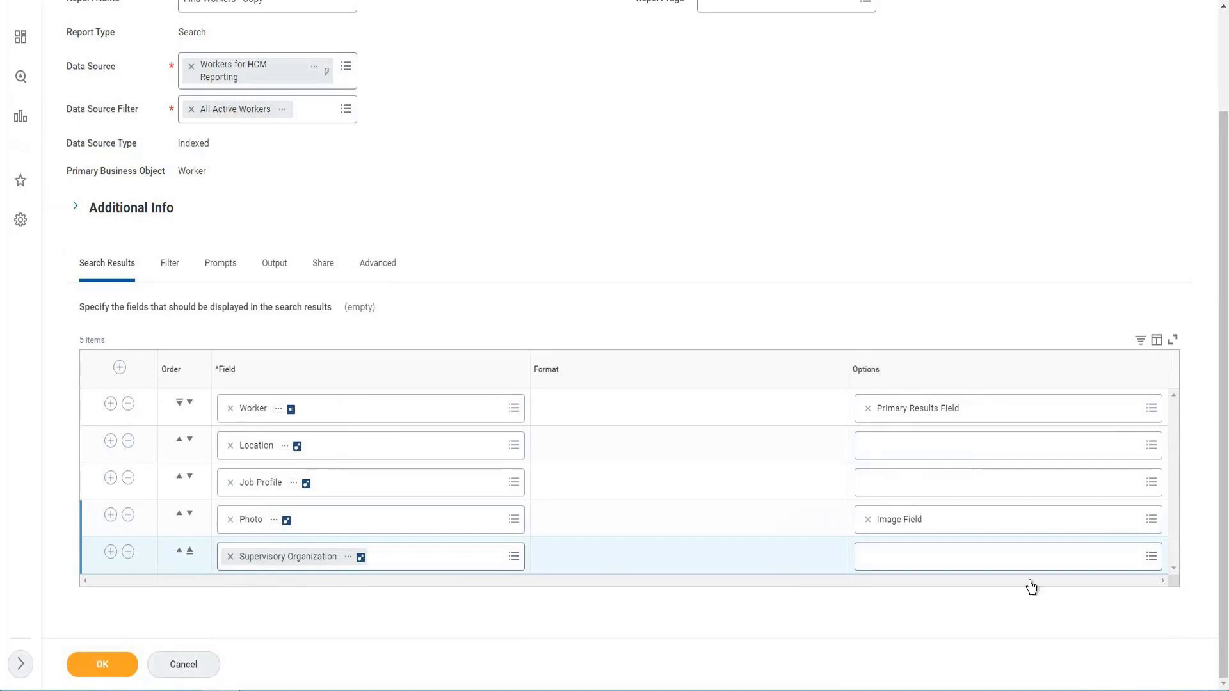
- Review the Filter, Prompts, Output, Share and Advanced settings of the Find Workers - Copy report
click(168, 275)
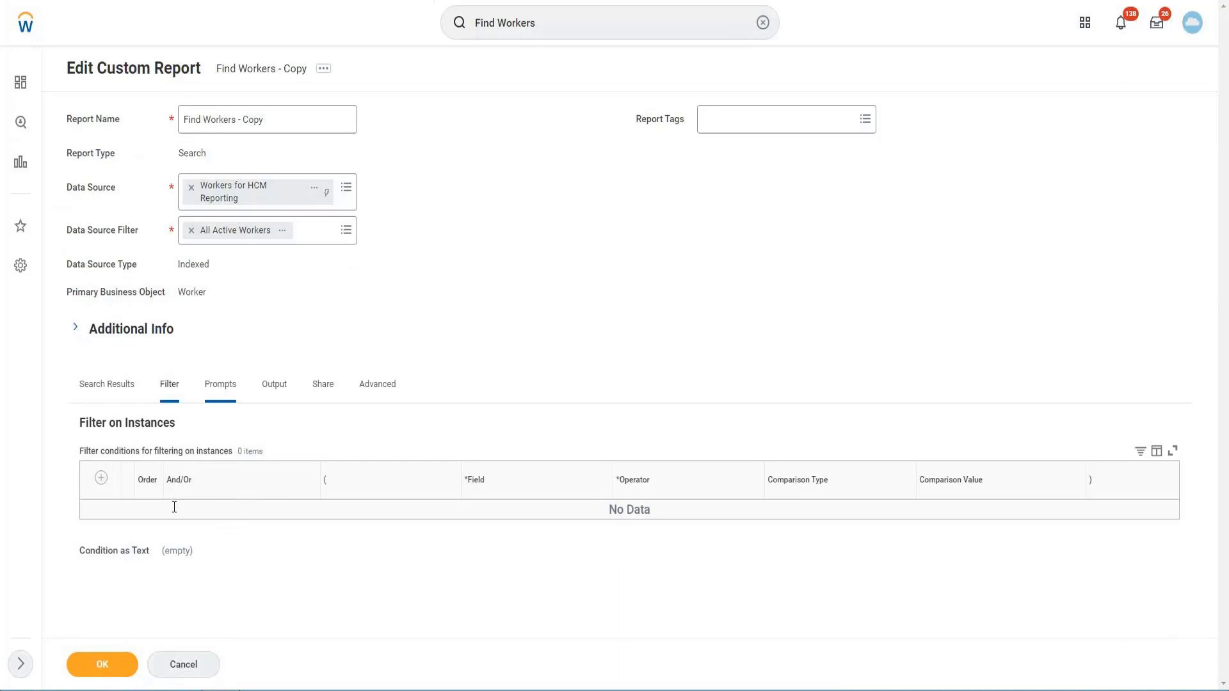
scroll(498, 494, down, 3)
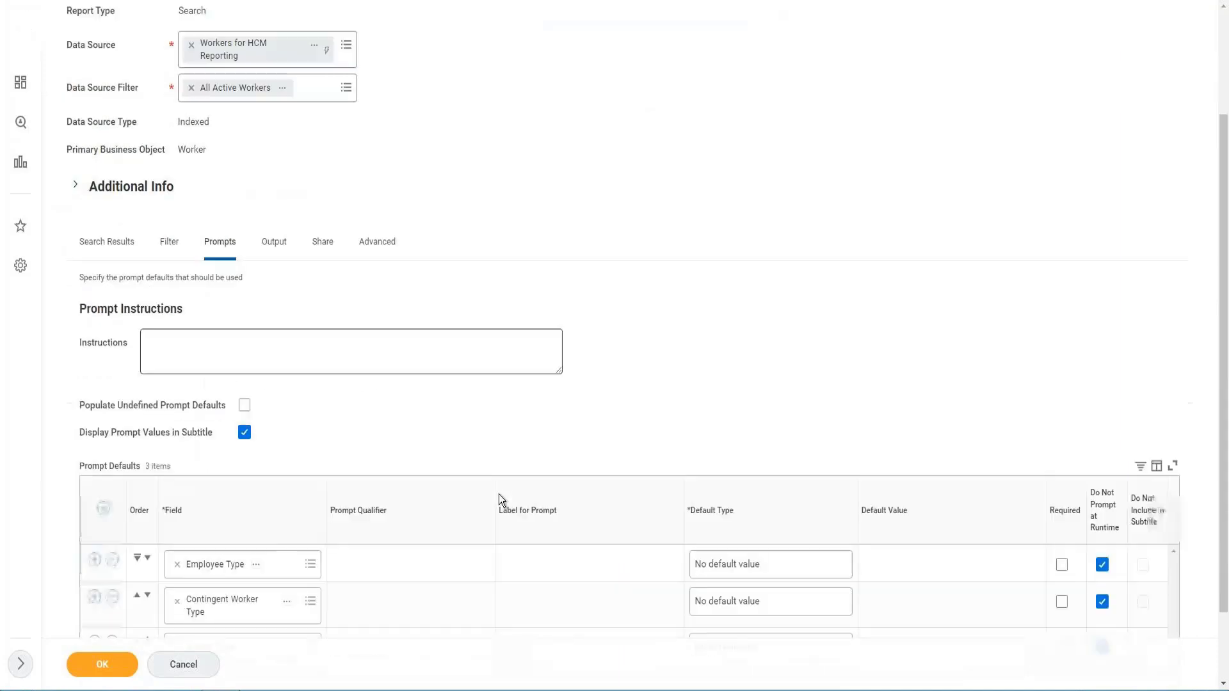
scroll(362, 483, down, 2)
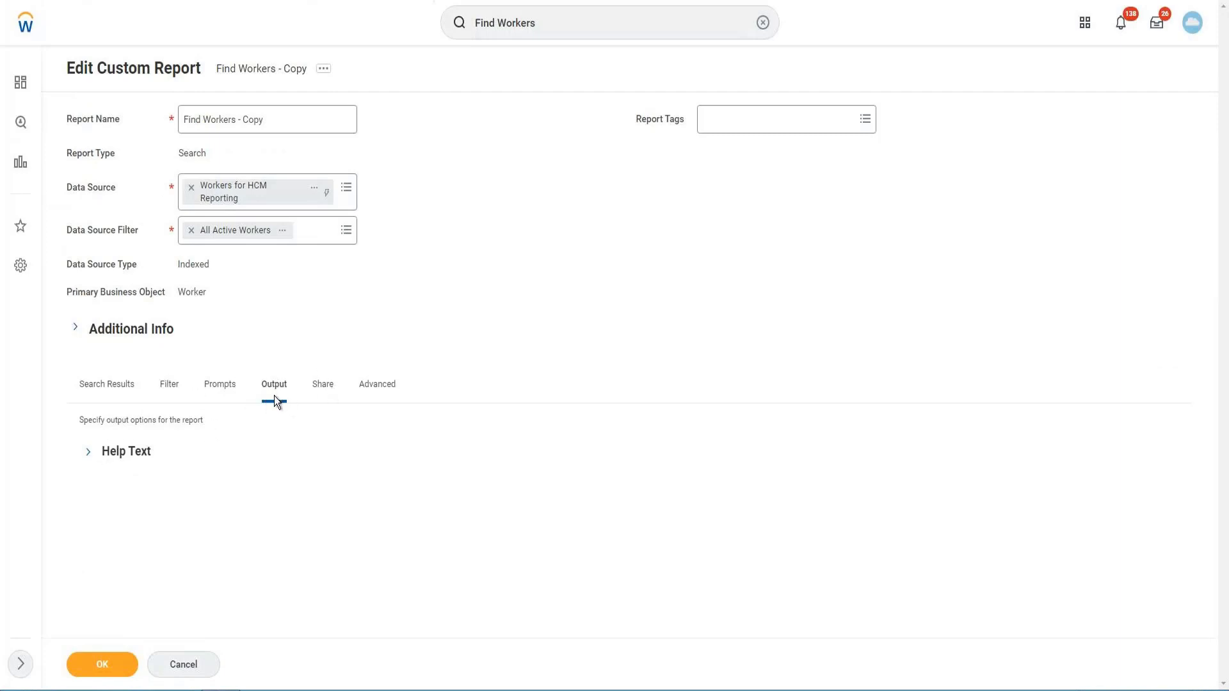
click(322, 384)
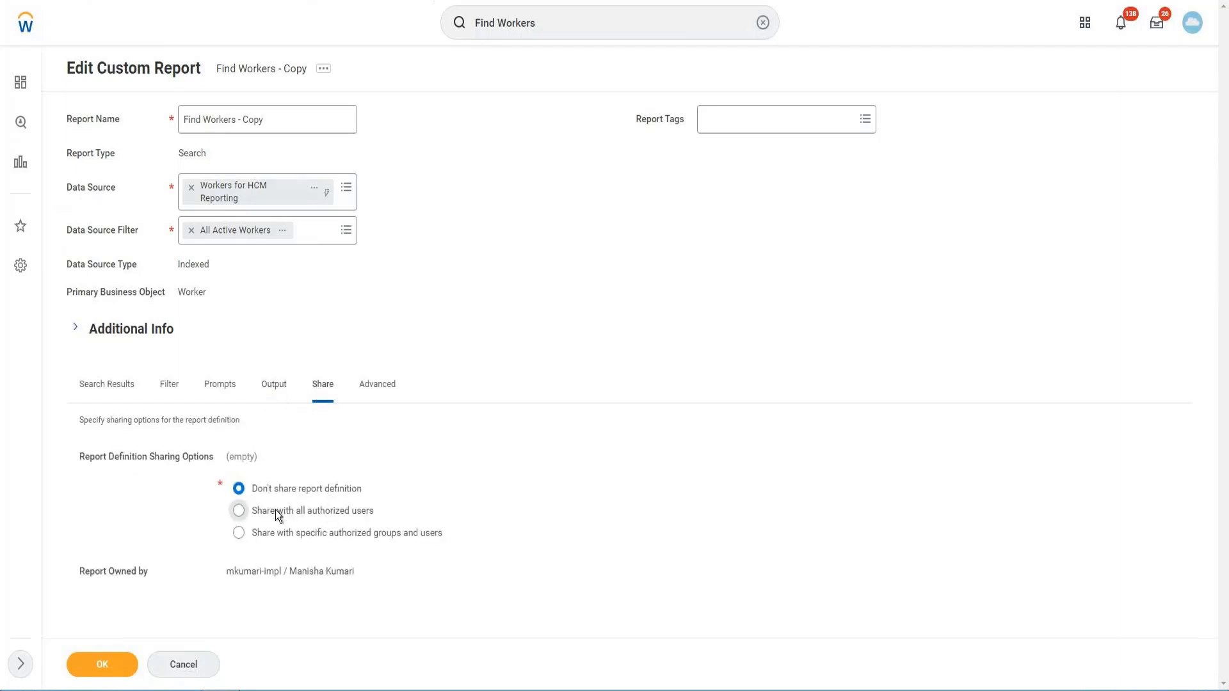
click(391, 392)
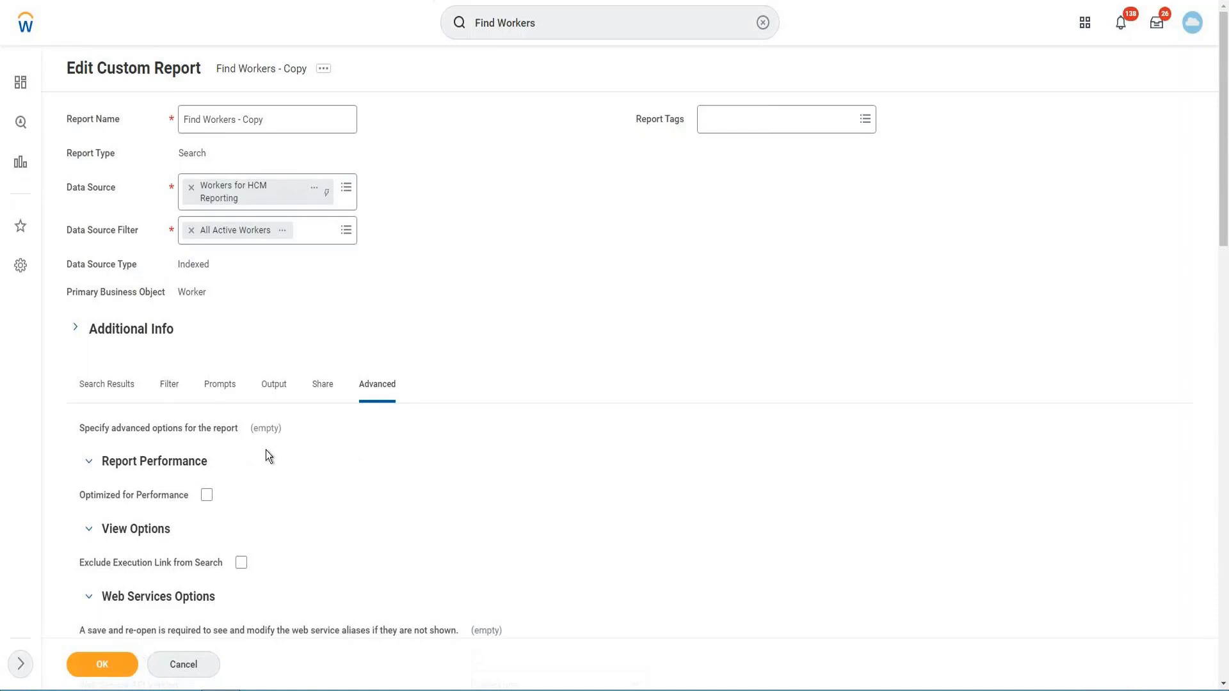
scroll(266, 454, down, 5)
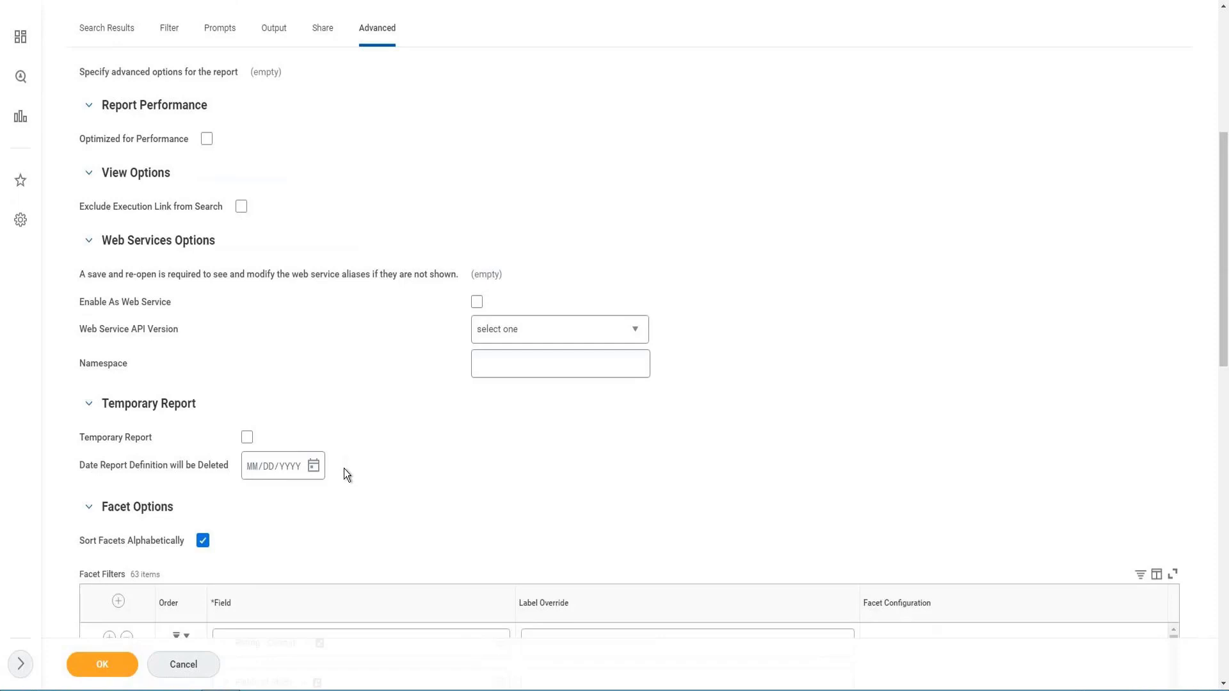
scroll(344, 473, up, 2)
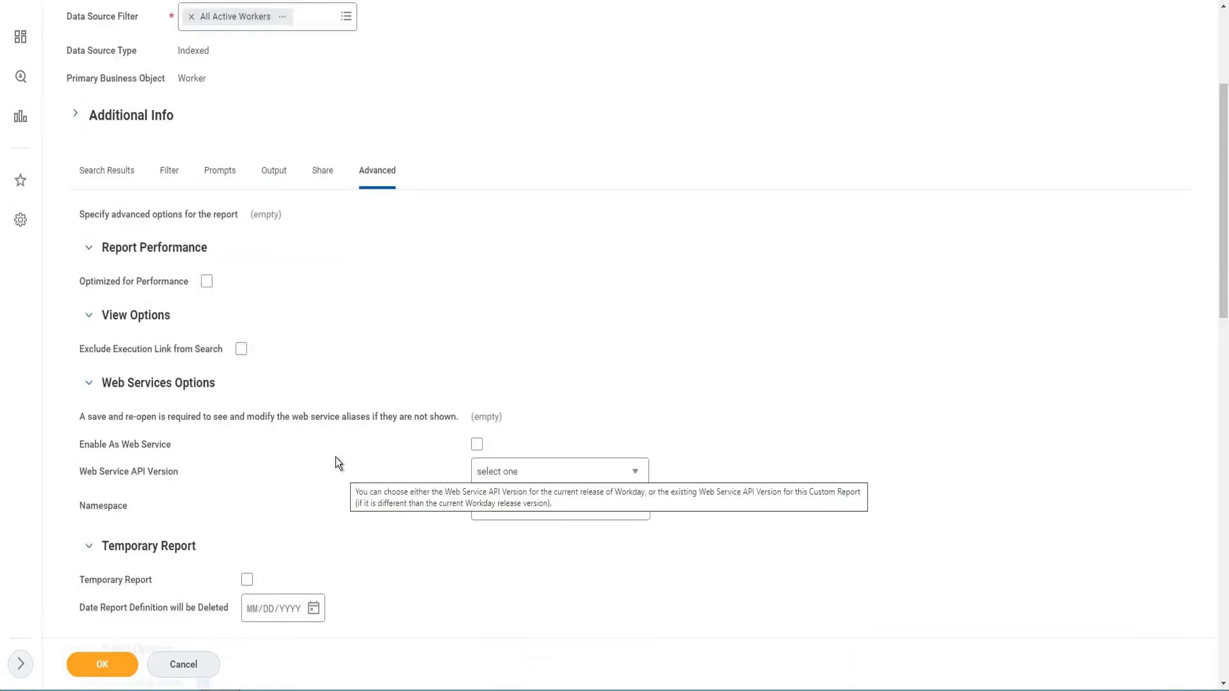
scroll(390, 10, up, 3)
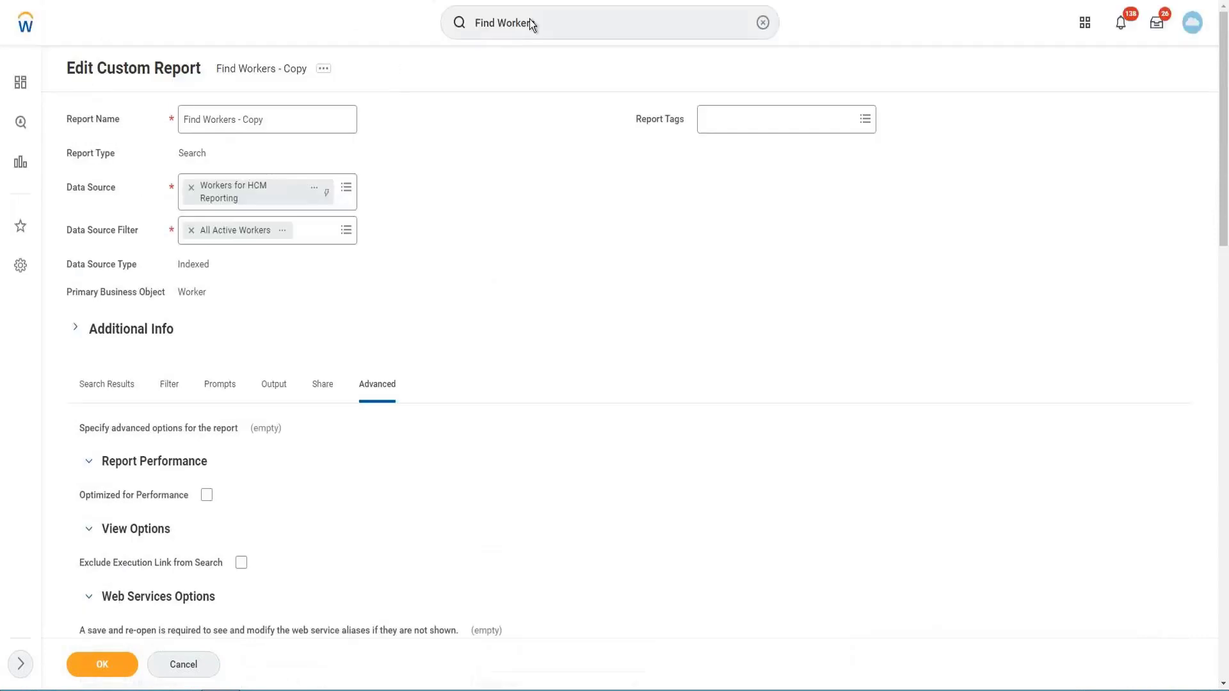
- Search for "Create cust report", discard the unsaved changes to Find Workers - Copy, and open the Create Custom Report task
click(530, 19)
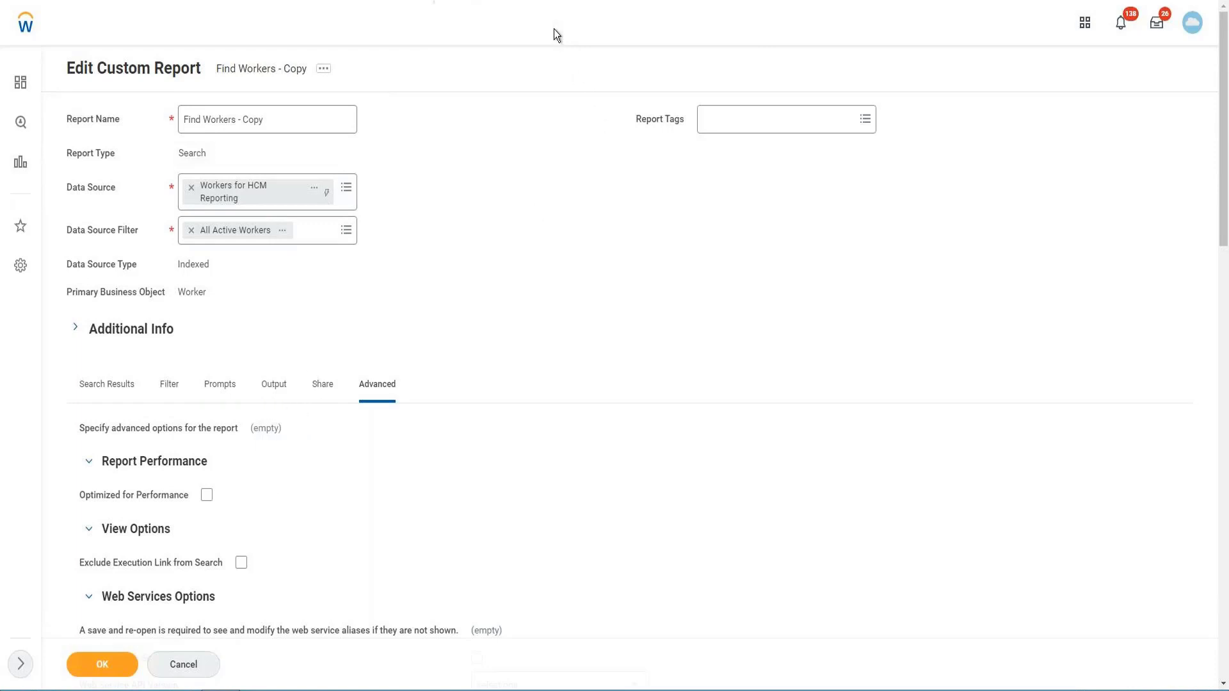
double_click(554, 26)
triple_click(554, 23)
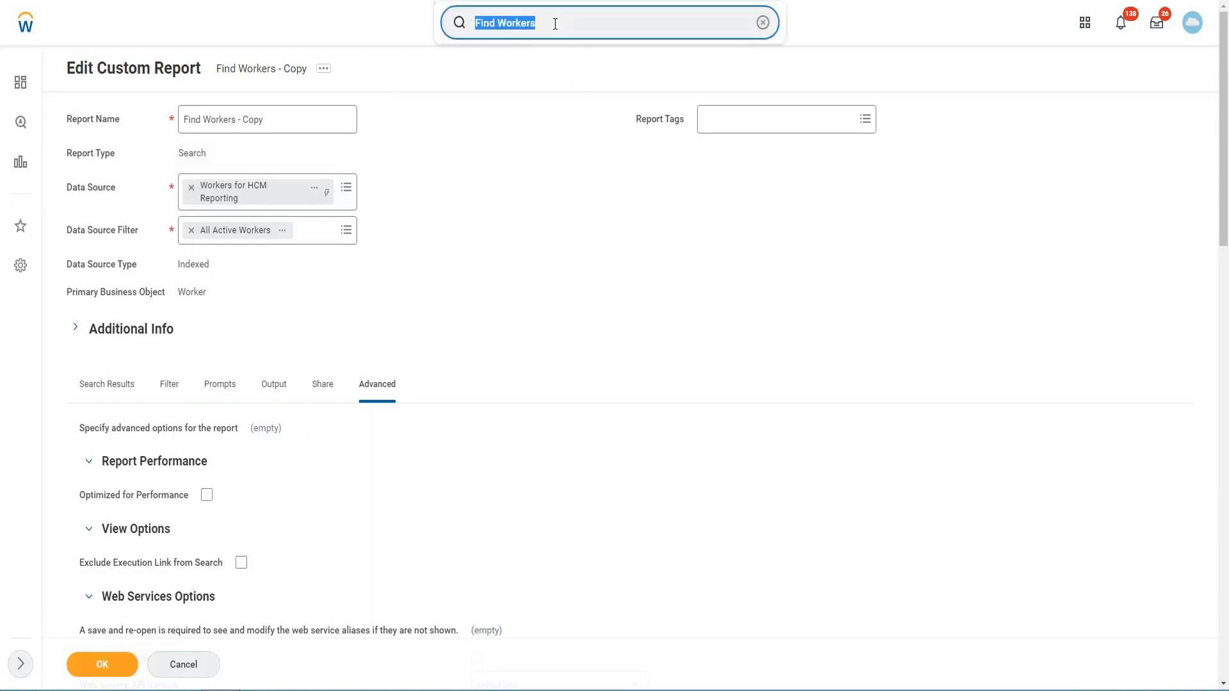
text(Creater cust report)
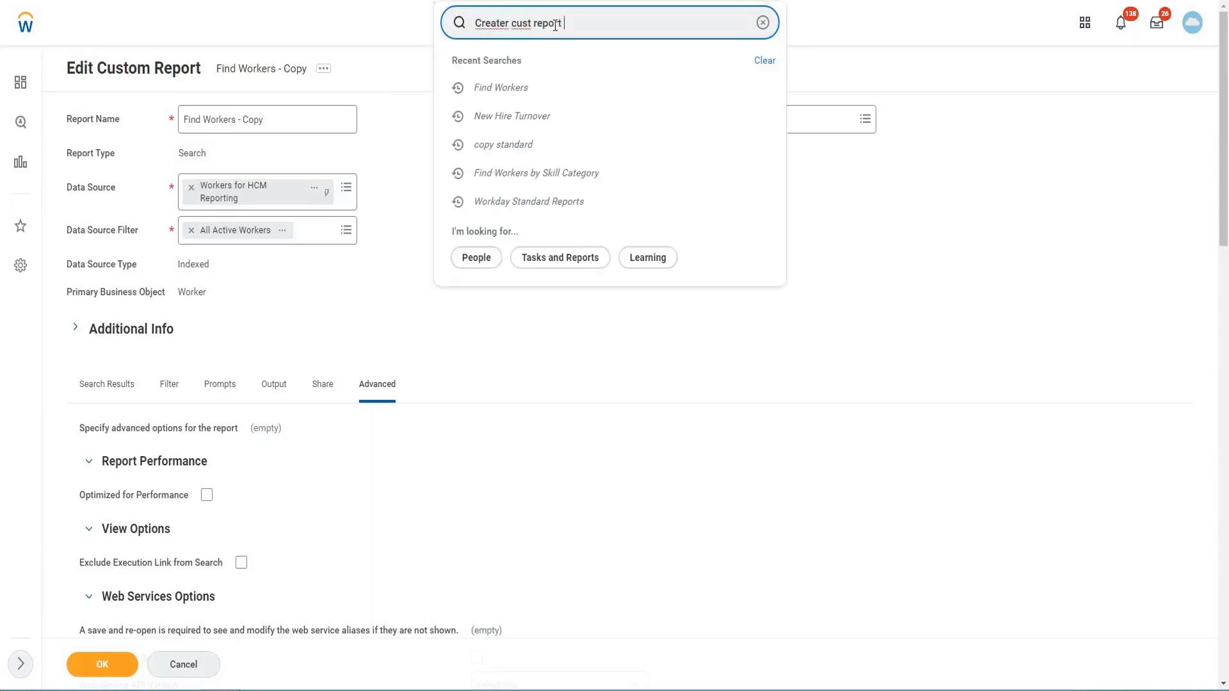
click(505, 23)
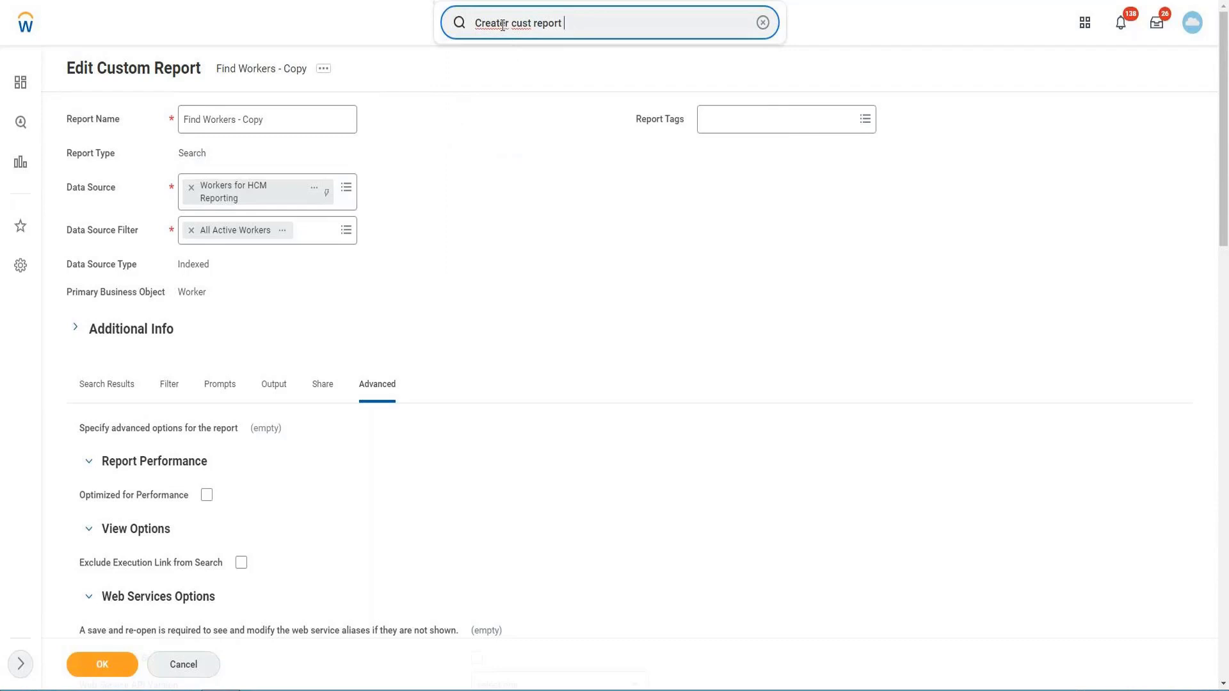
key(BackSpace)
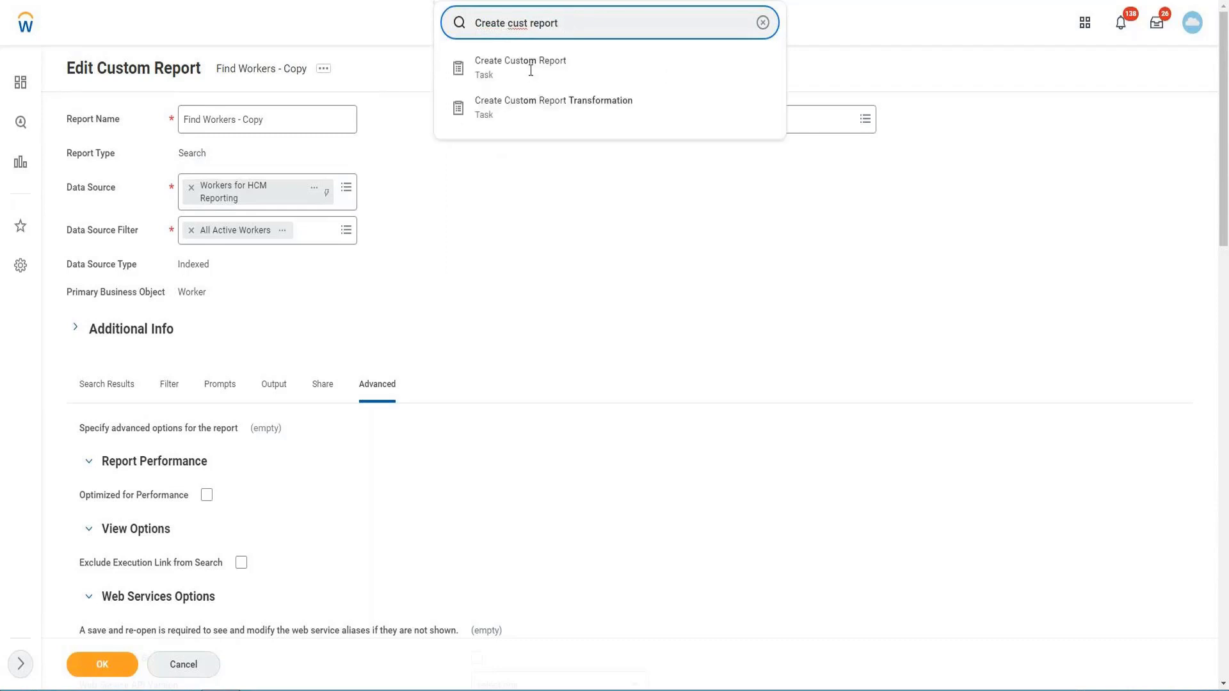
click(529, 70)
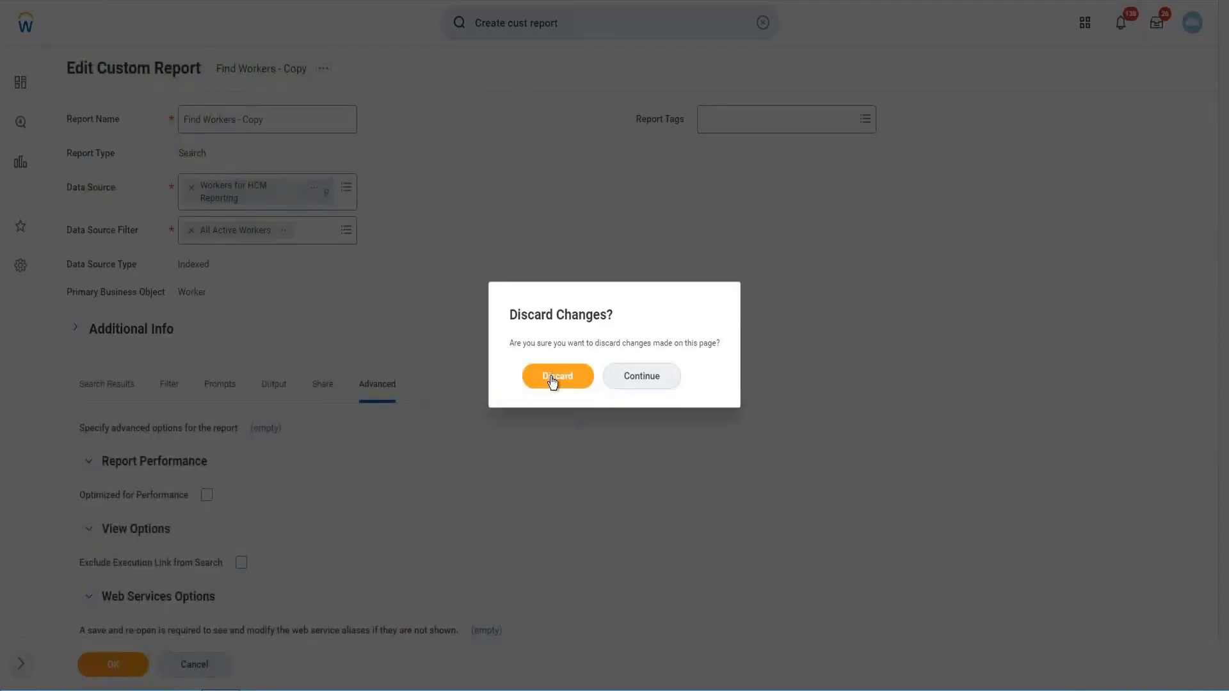
click(554, 379)
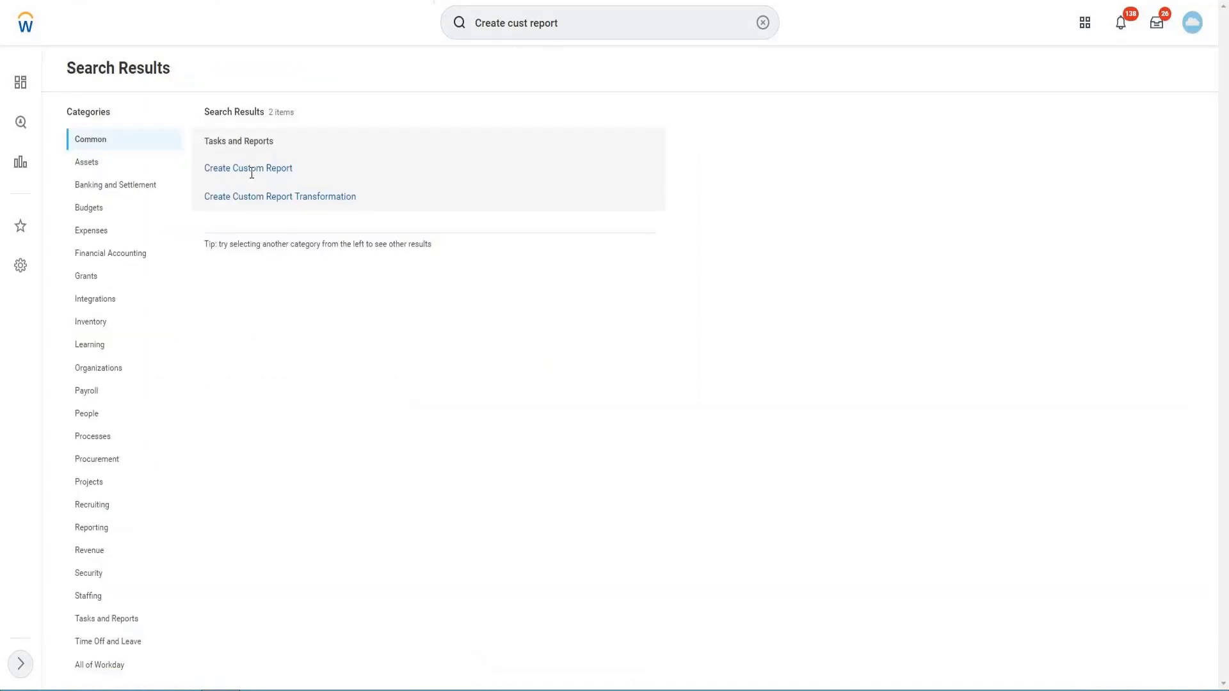
click(251, 169)
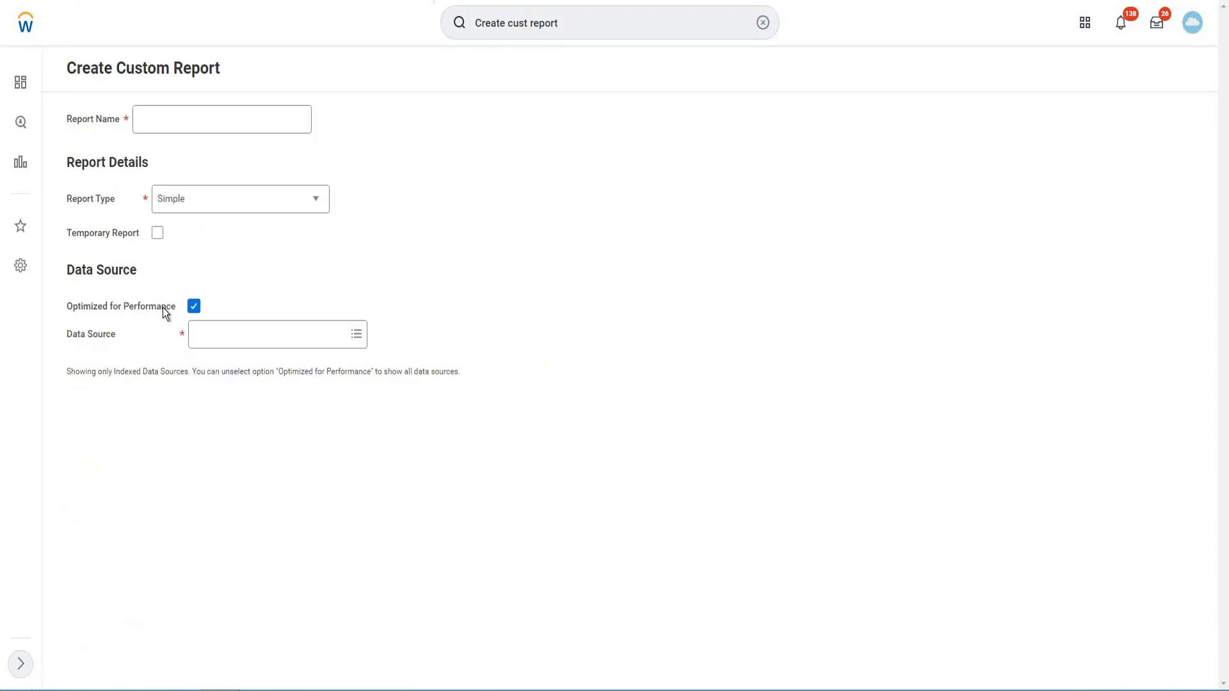
- Set the new report's type to Advanced and turn off Optimized for Performance
click(206, 202)
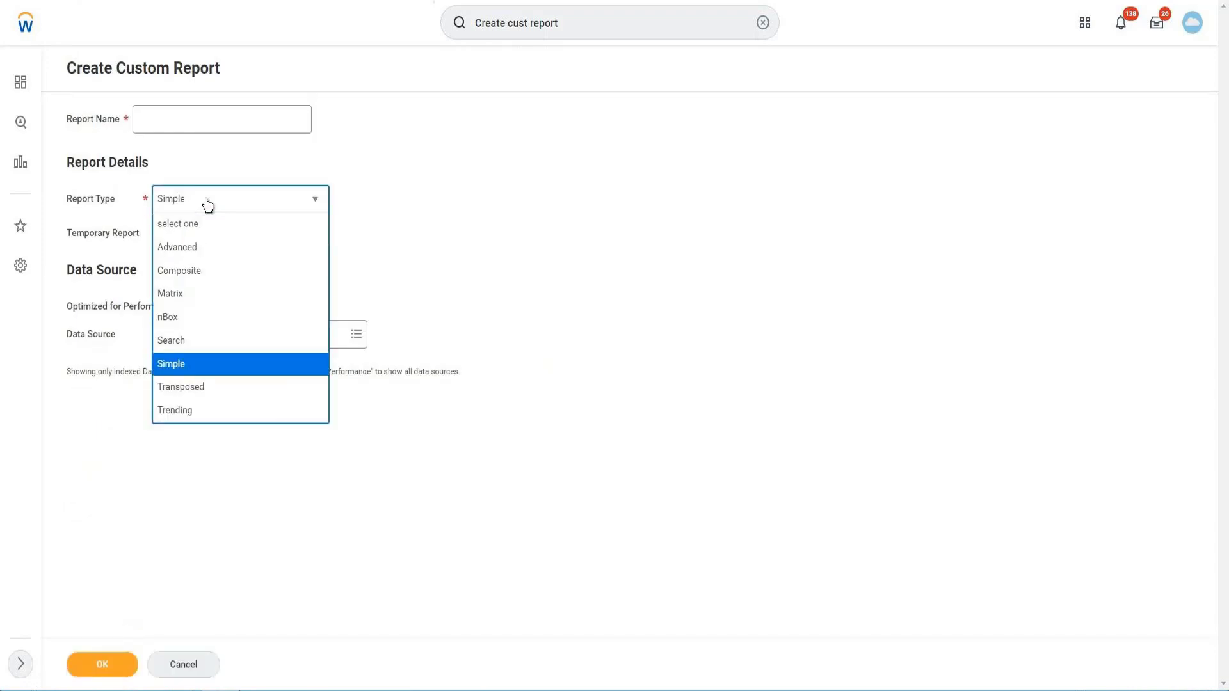
click(194, 250)
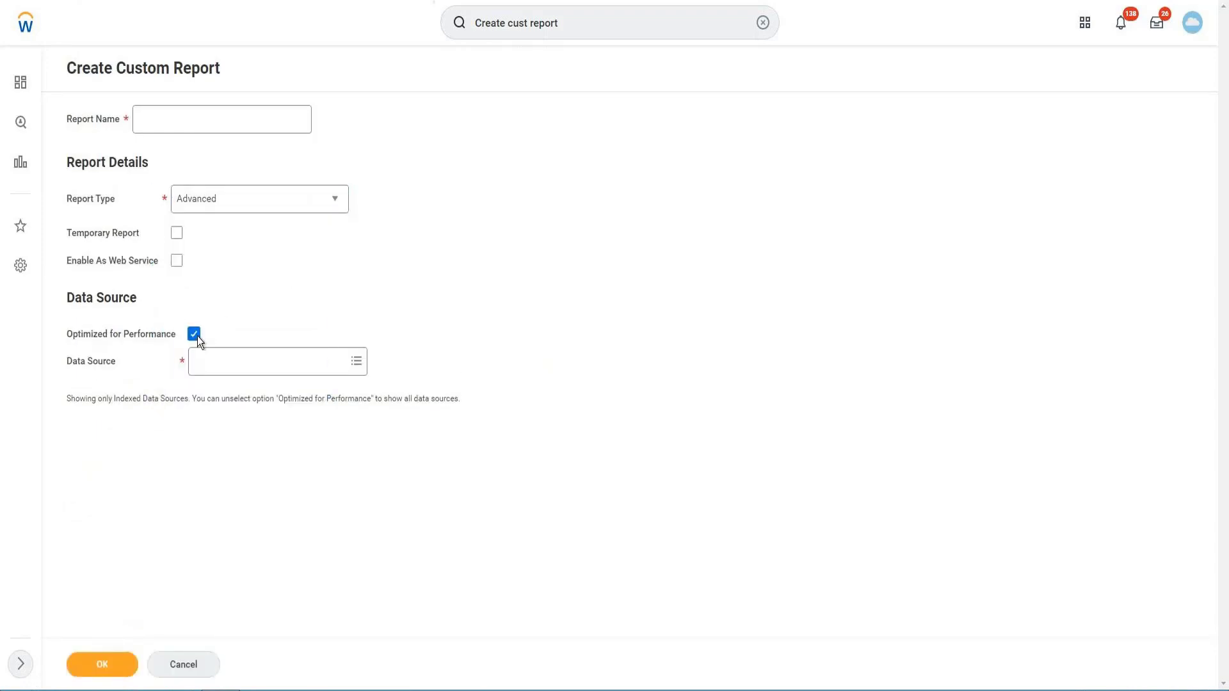
click(195, 335)
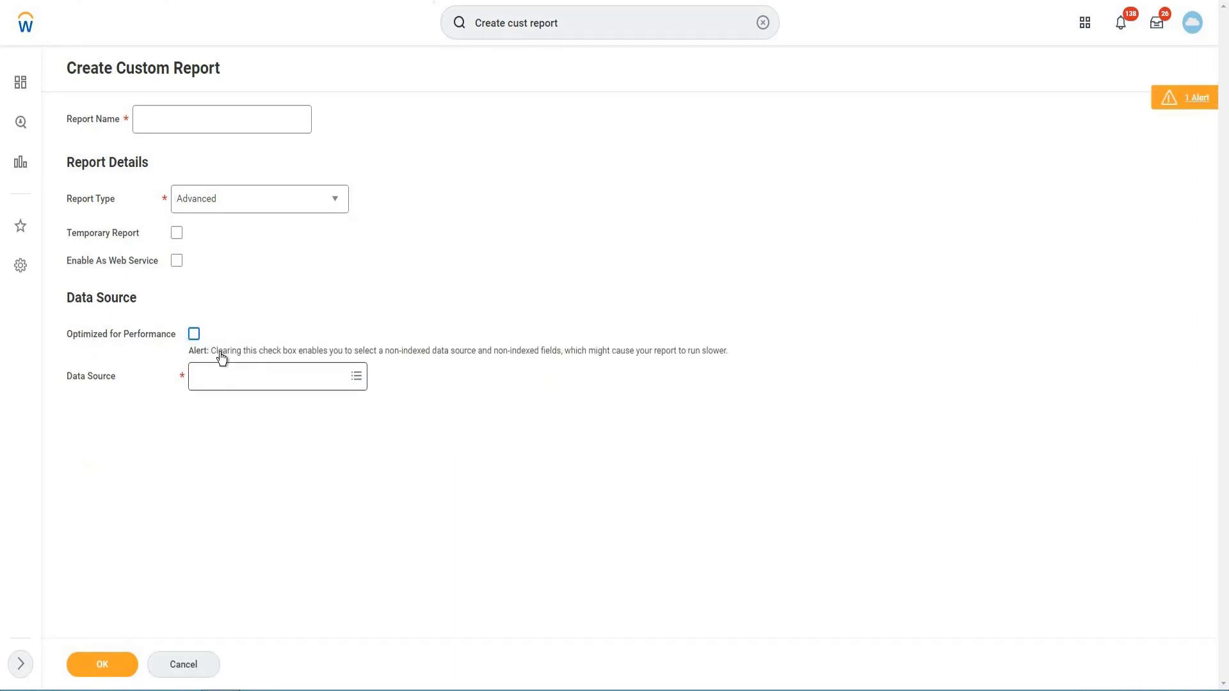
- Search the data sources for "All Worker" and select All Workers as the report's data source
click(251, 376)
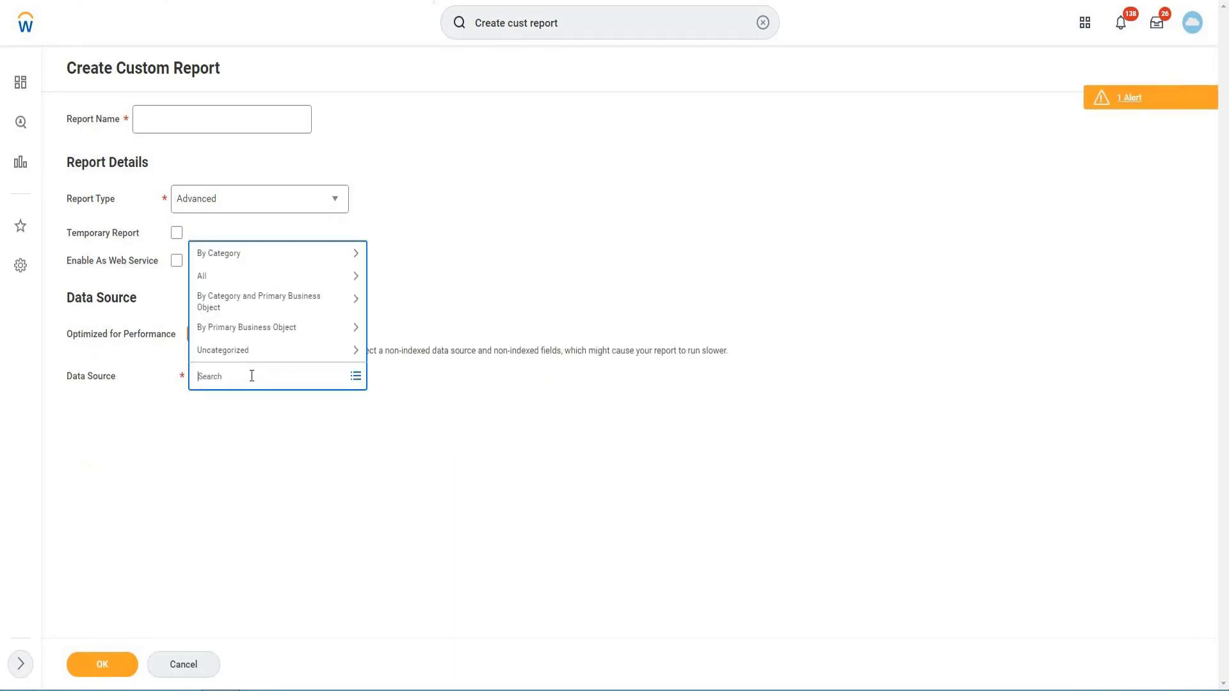
text(All Worker)
key(Return)
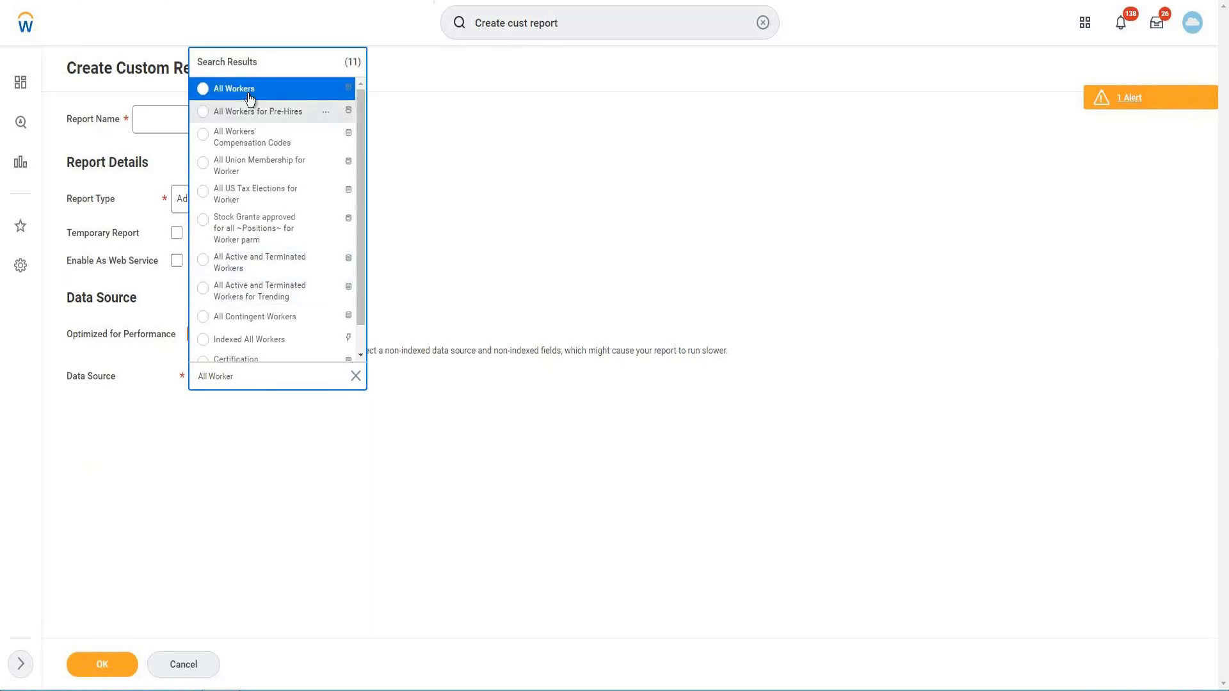
- Name the report VISH and create it
click(160, 116)
click(161, 117)
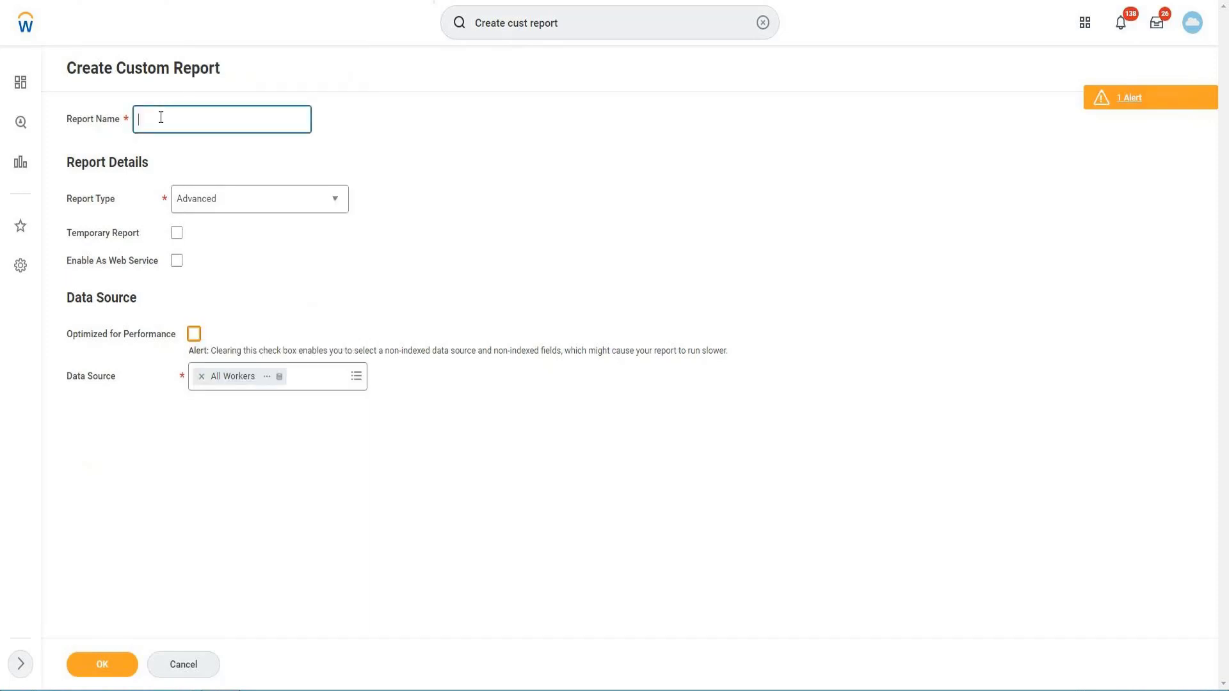
text(VISA)
text(H)
click(121, 664)
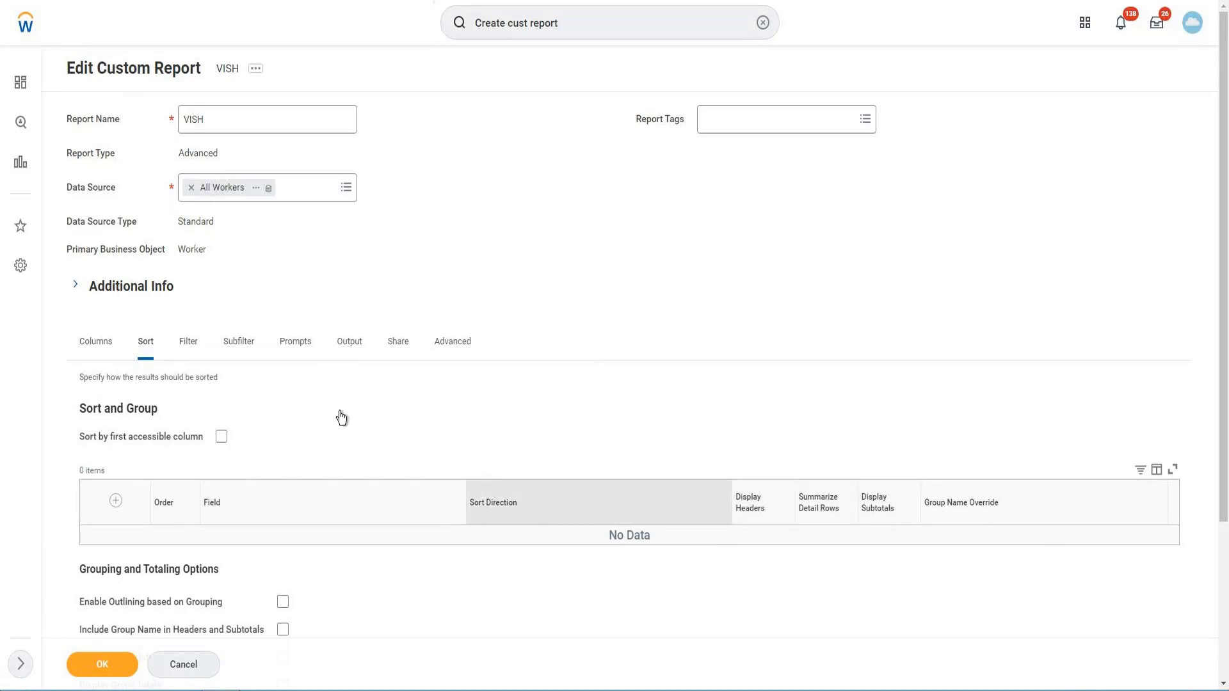
- Review the Filter, Subfilter and Prompts settings of the new VISH report
click(183, 356)
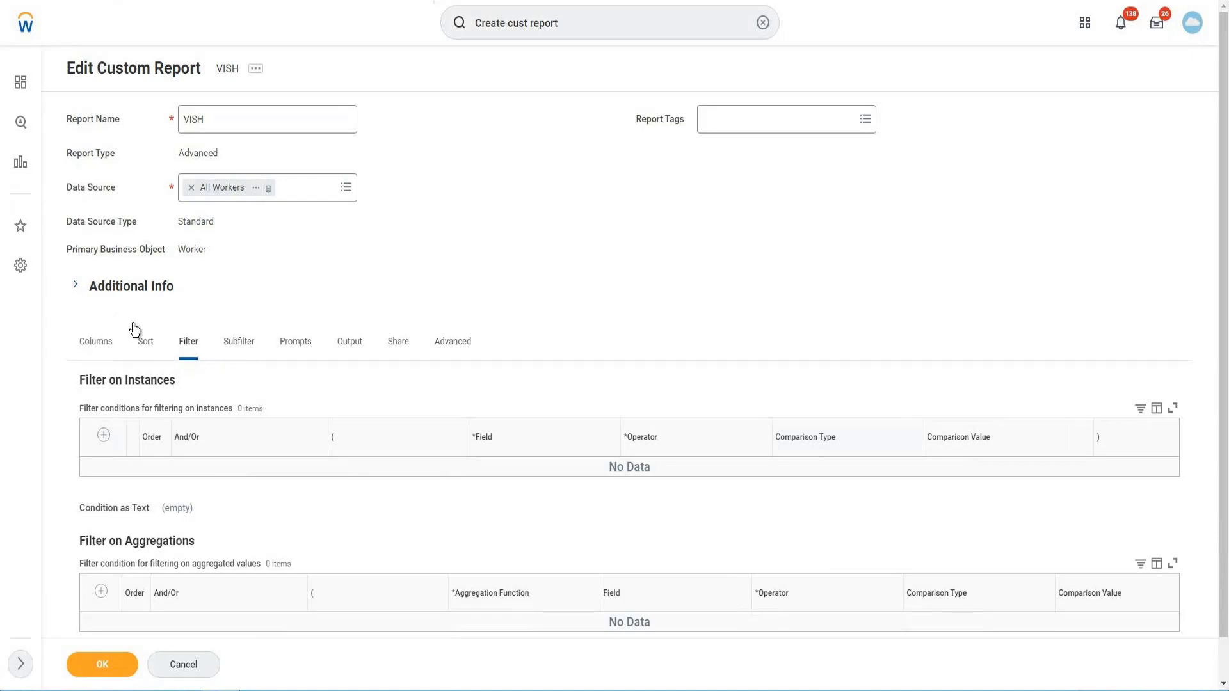
click(251, 341)
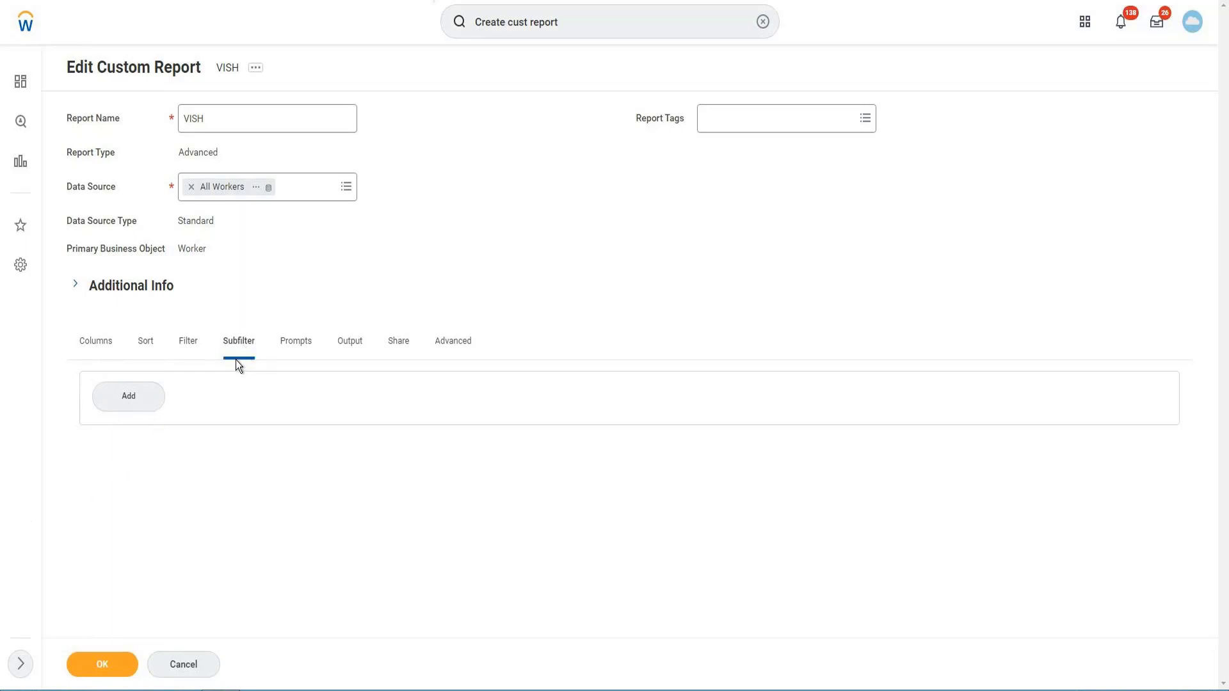
click(299, 346)
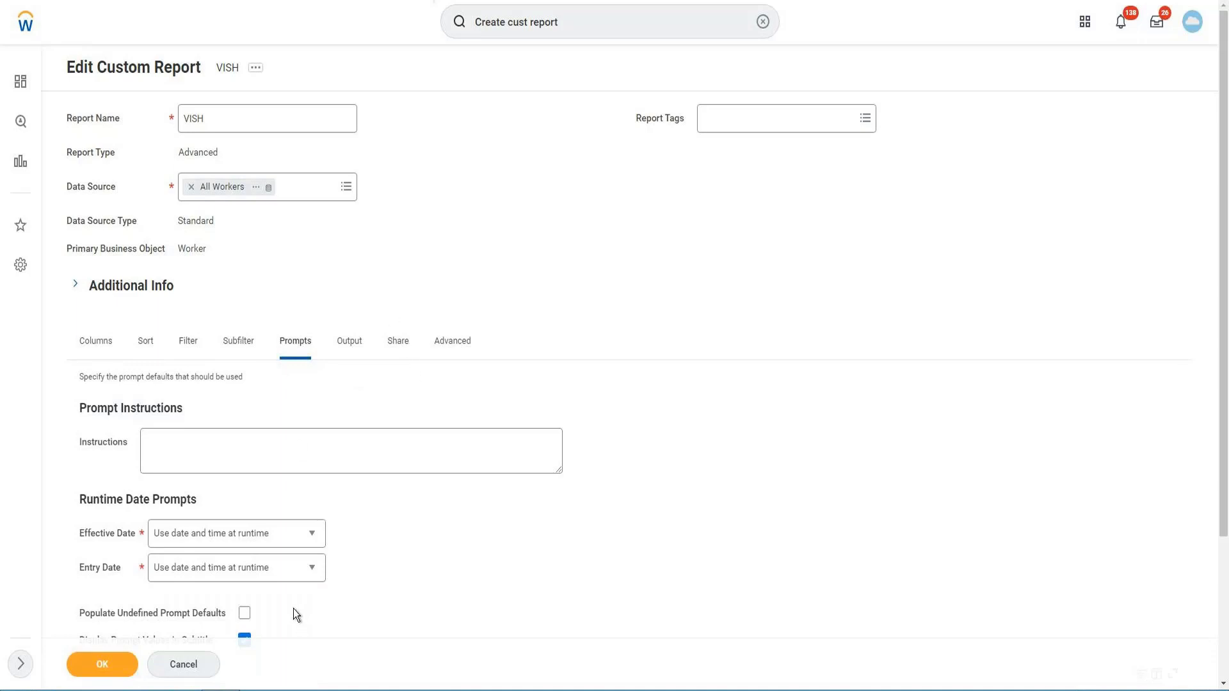
- Add an empty row to the VISH report's prompt defaults and remove it again
scroll(261, 601, down, 2)
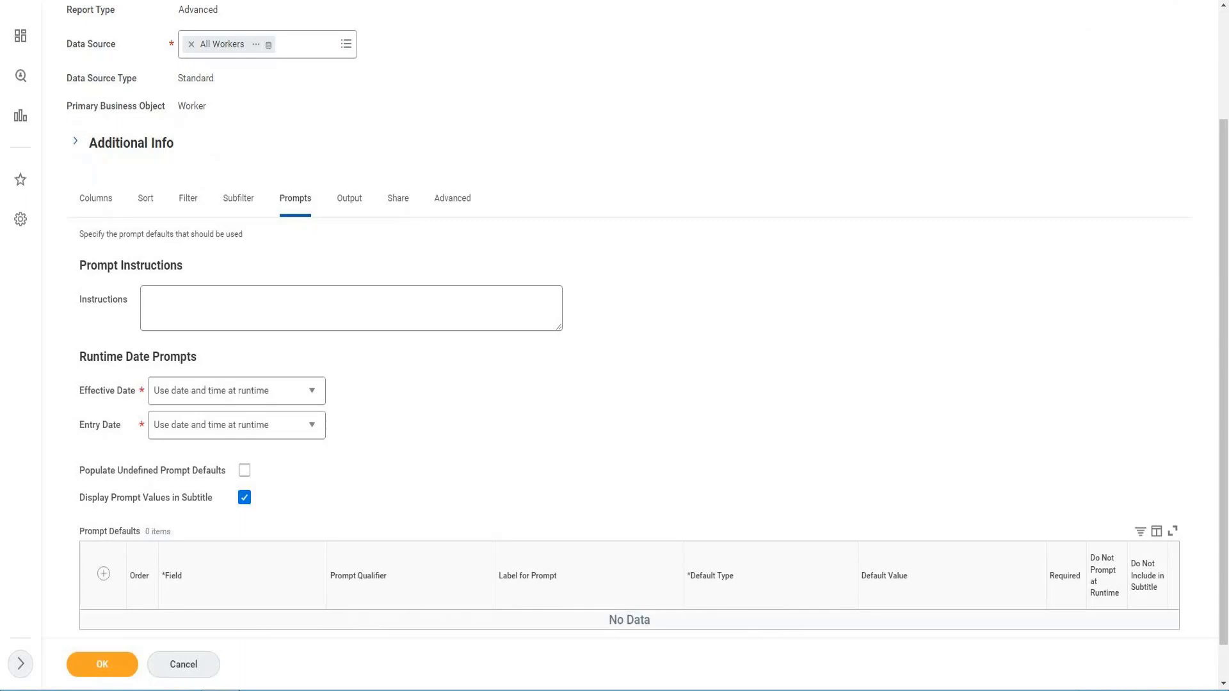
click(105, 577)
scroll(493, 444, down, 1)
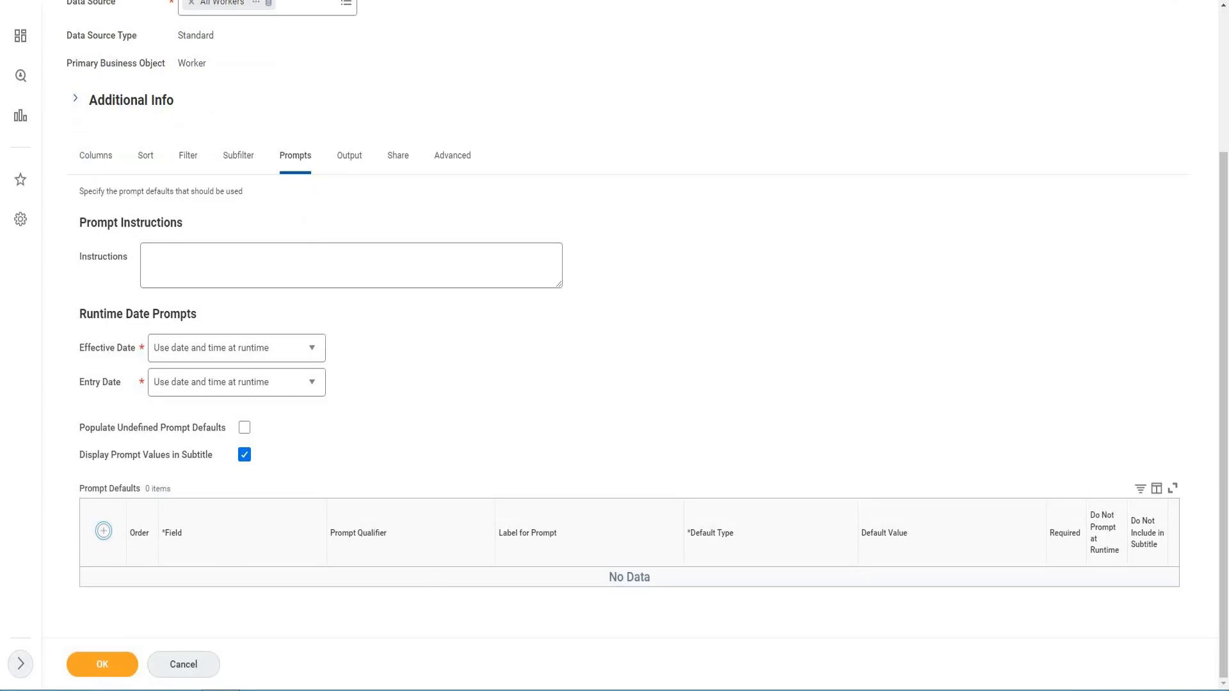
click(104, 531)
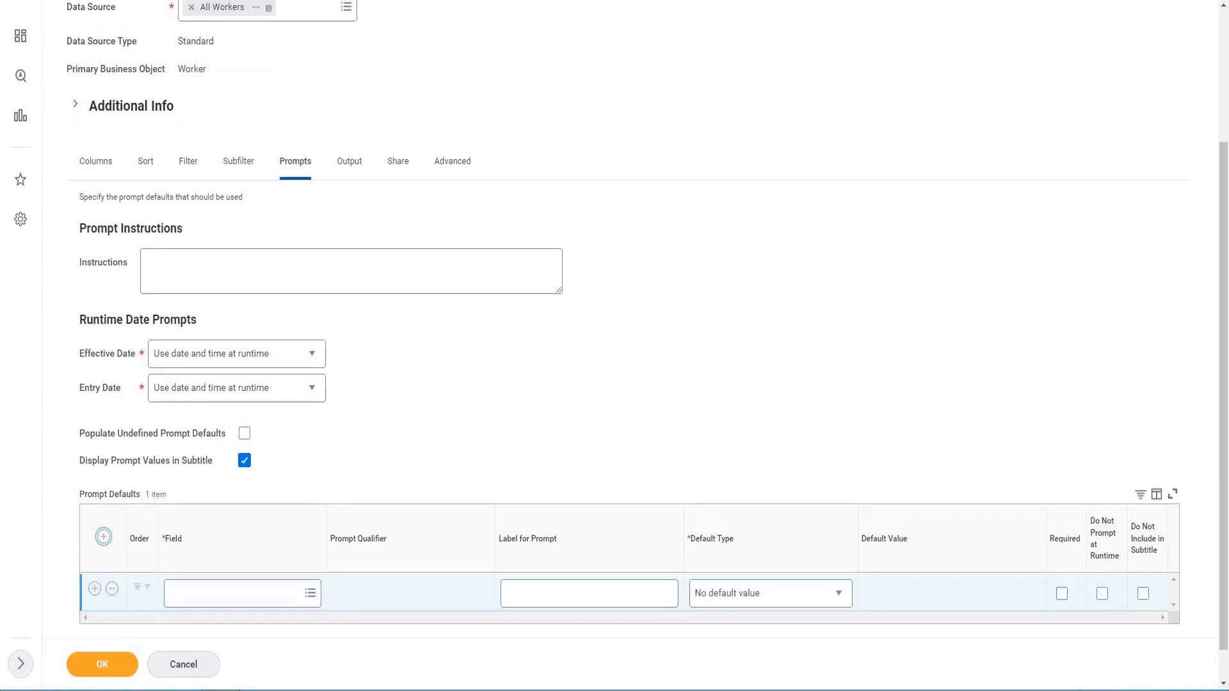
click(114, 588)
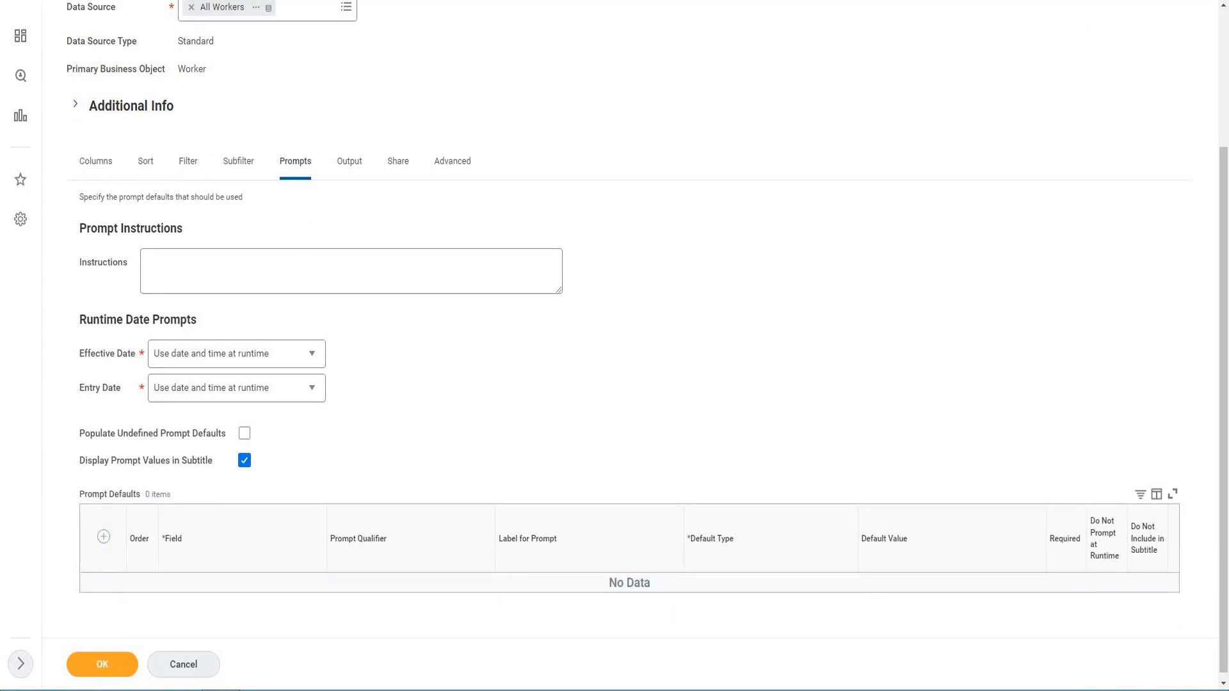
- Review the output type choices available for the VISH report
click(348, 170)
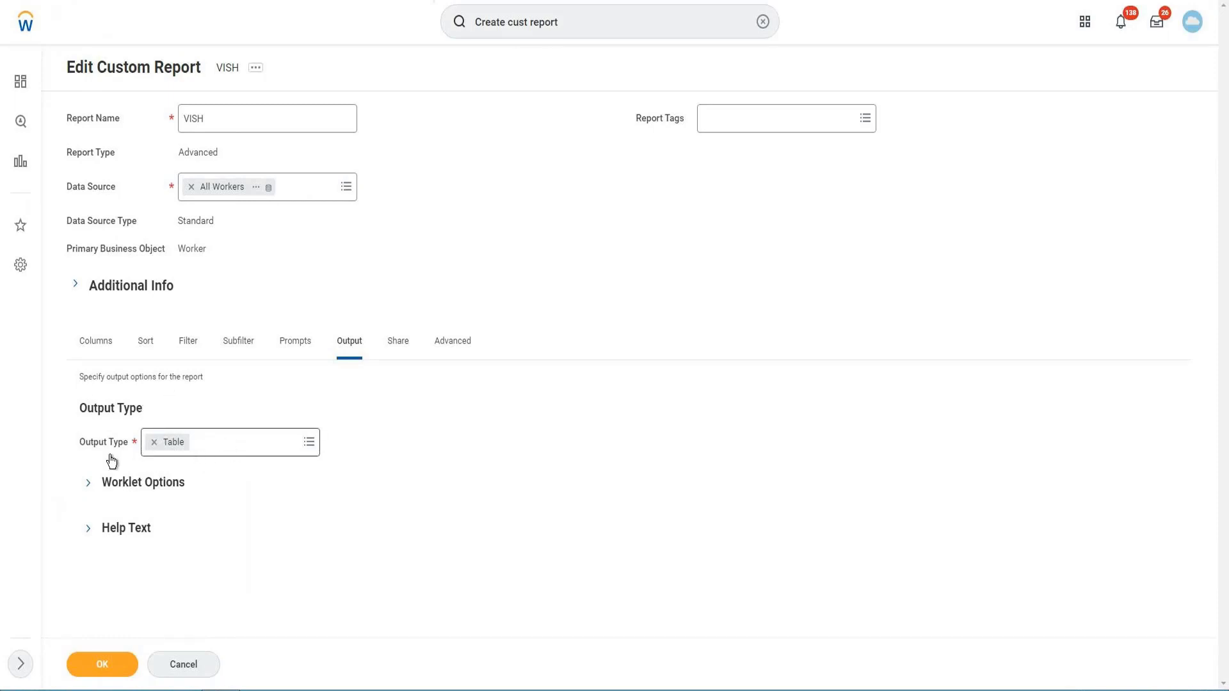
click(272, 453)
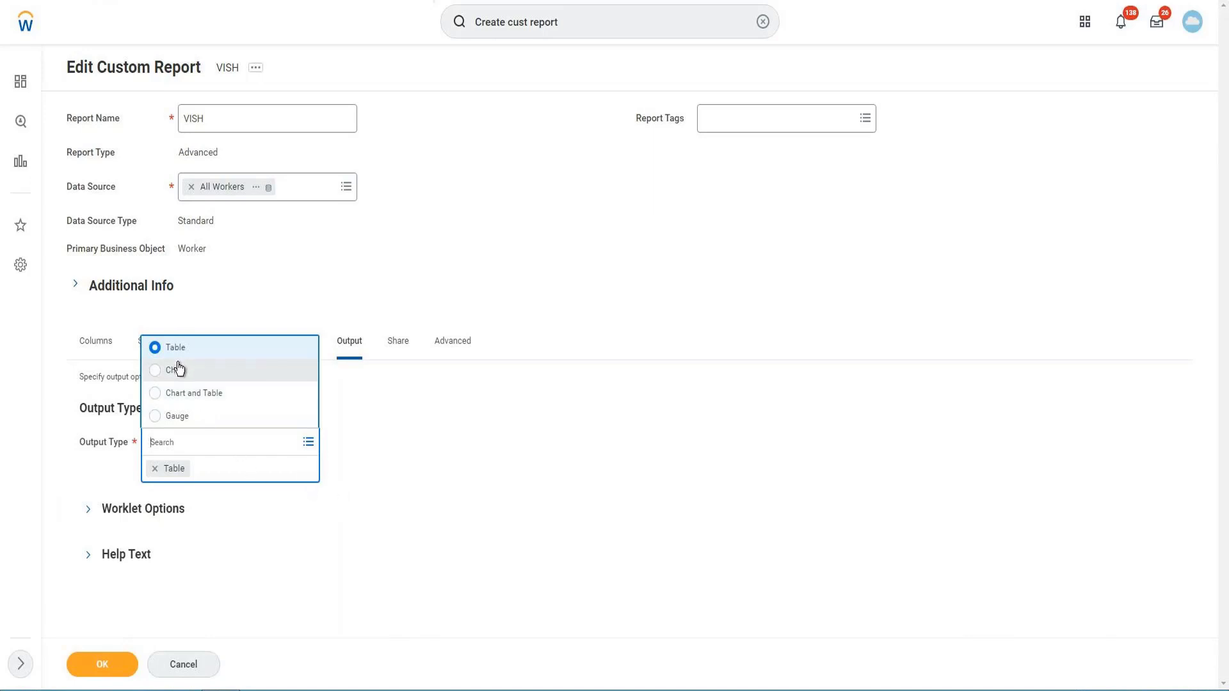
click(387, 365)
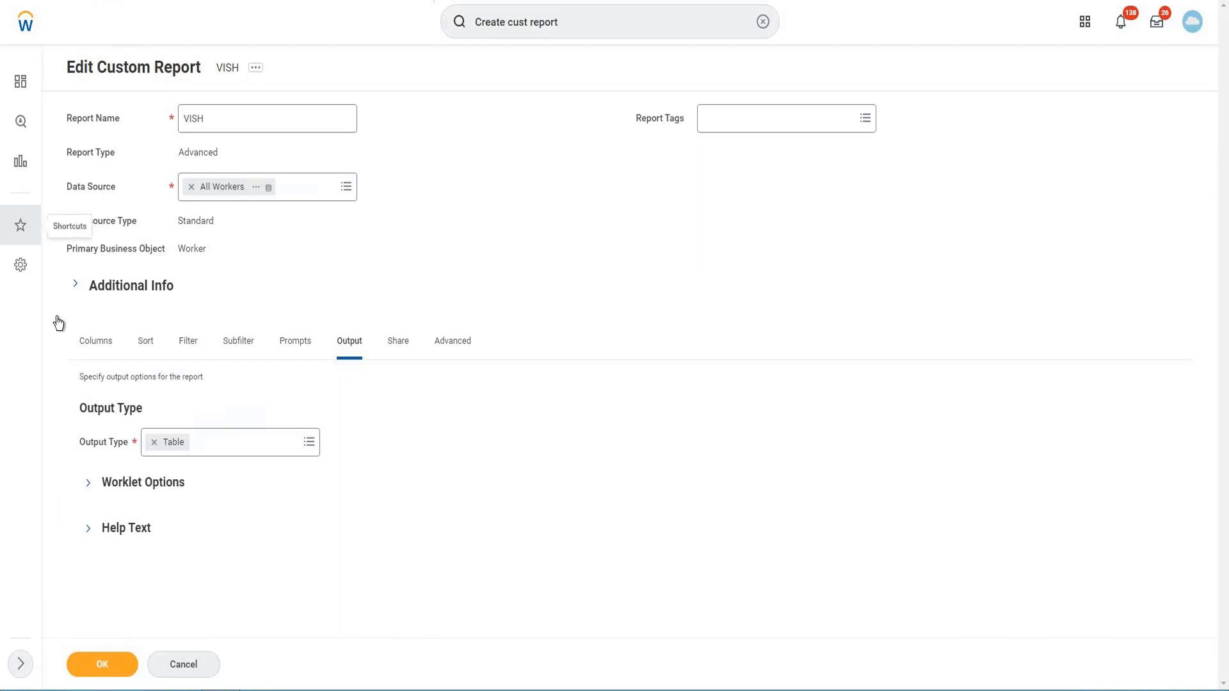
- Set the VISH report definition's sharing option to Share with specific authorized groups and users
click(402, 349)
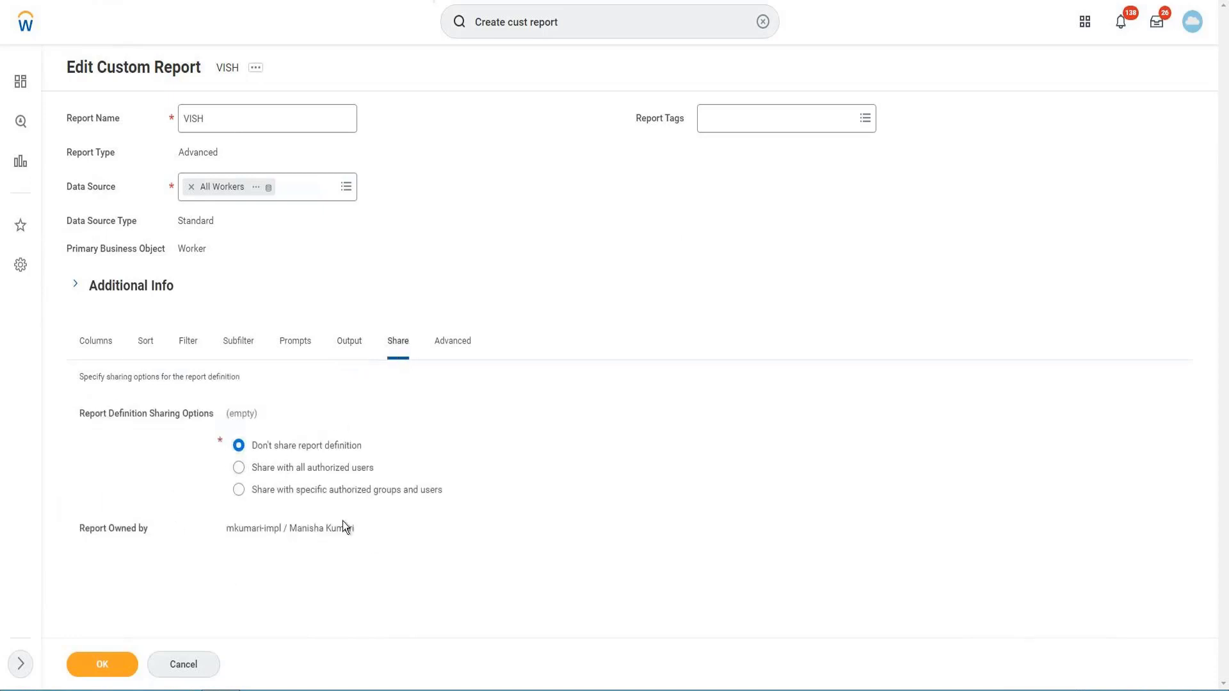
click(255, 447)
click(313, 496)
scroll(236, 513, down, 1)
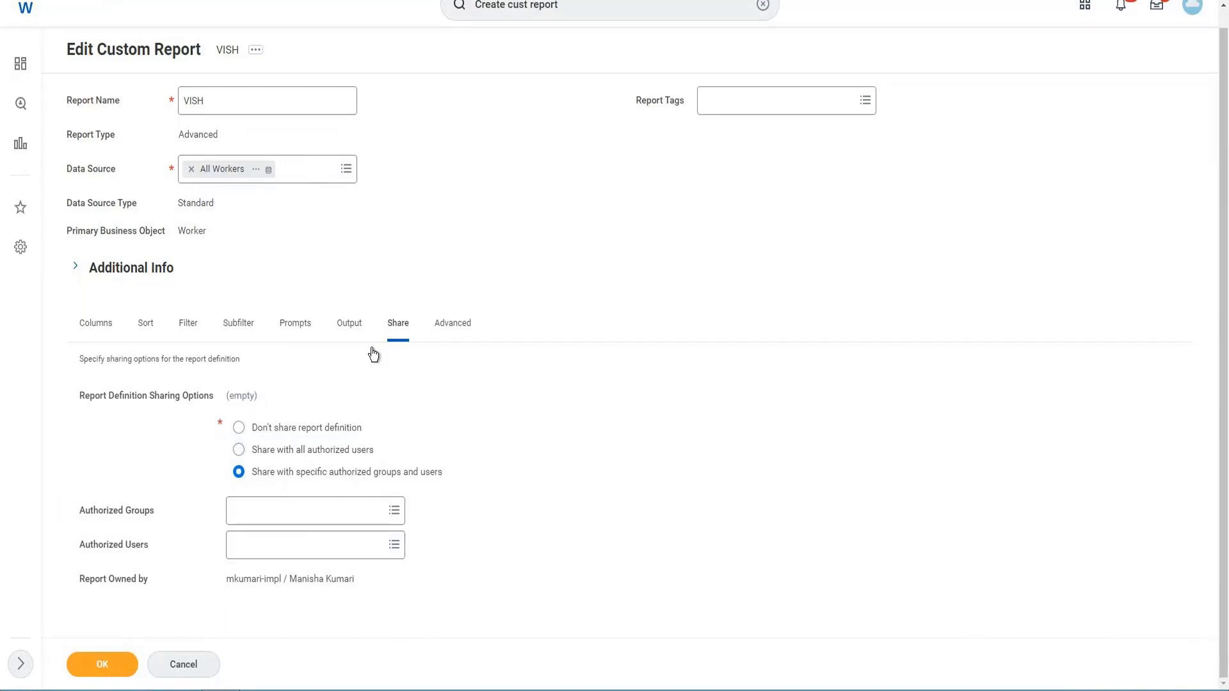
- Examine the VISH report's advanced settings, including View Options and Web Services Options
click(451, 339)
click(458, 328)
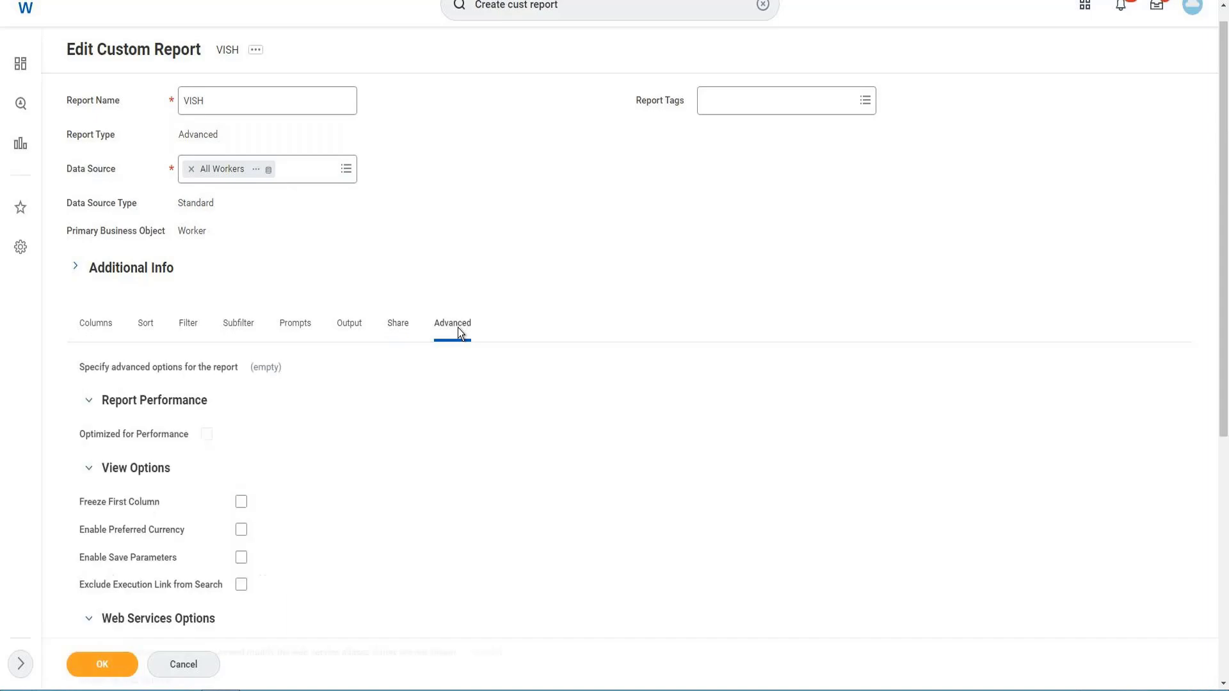
scroll(381, 447, down, 2)
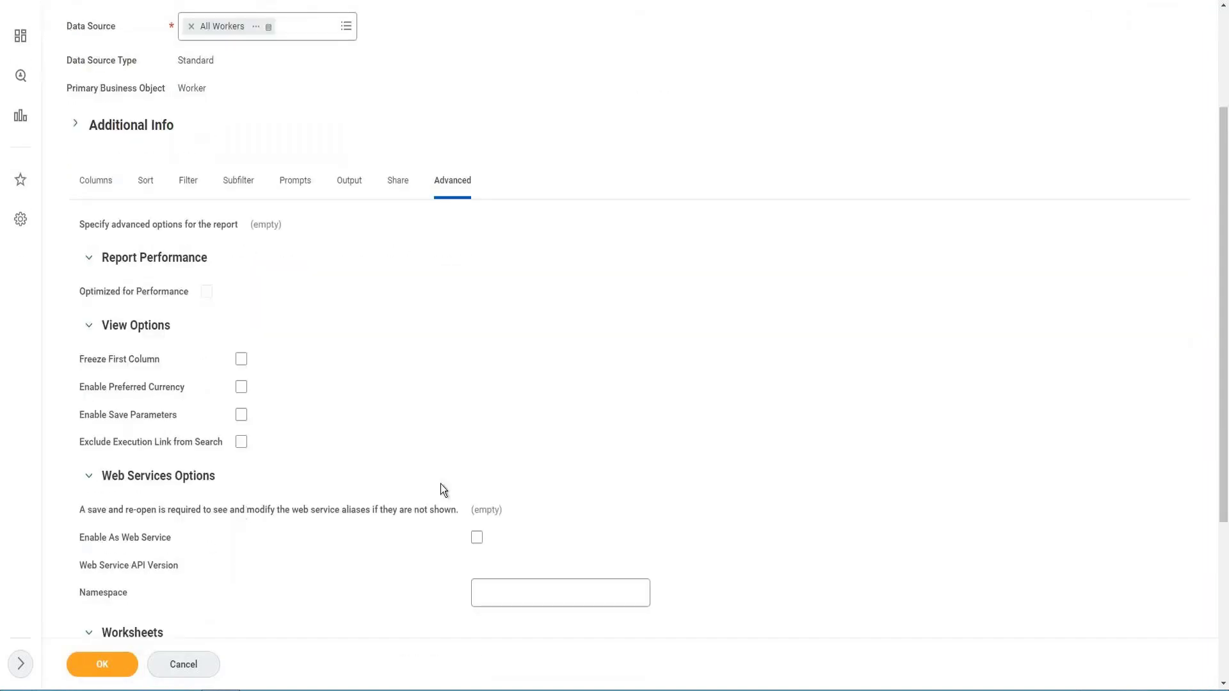
scroll(192, 570, down, 2)
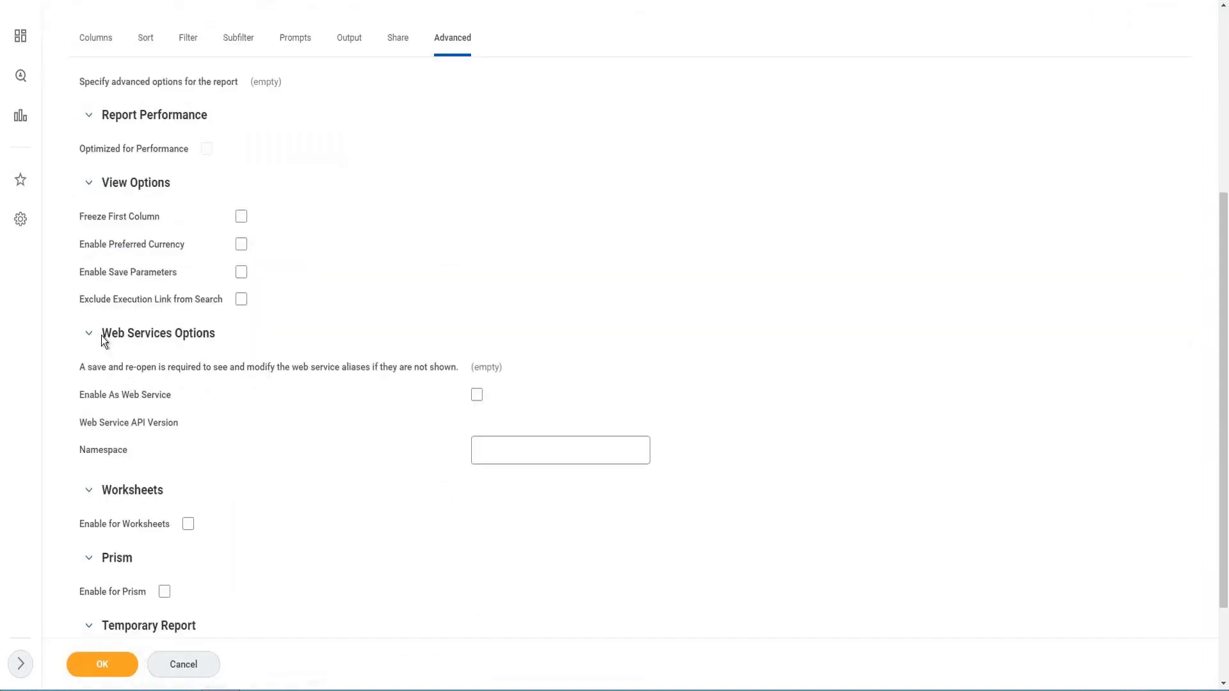
drag(102, 334, 519, 454)
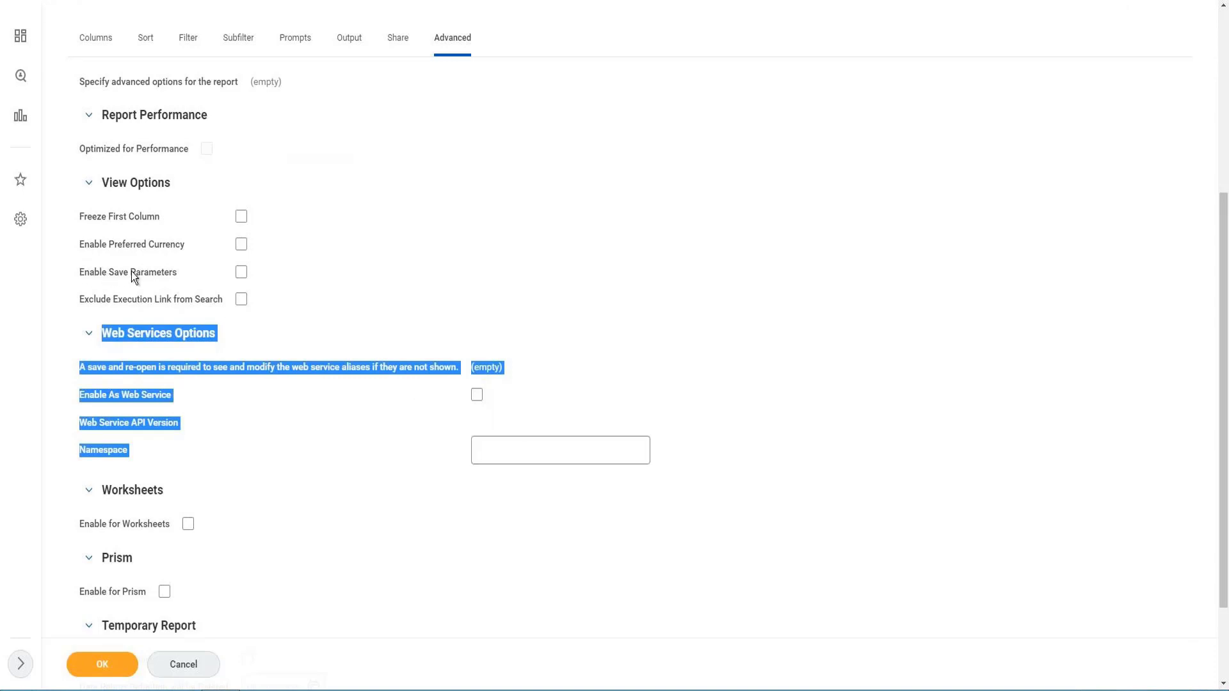
drag(79, 273, 156, 273)
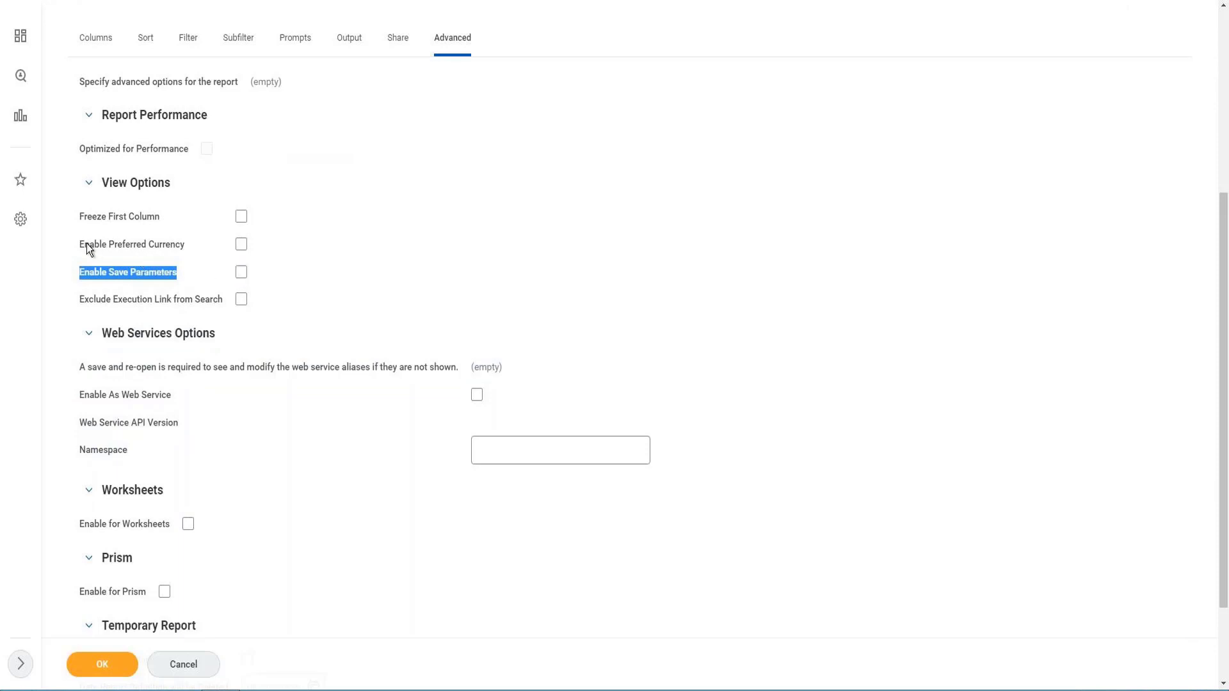
drag(85, 245, 165, 249)
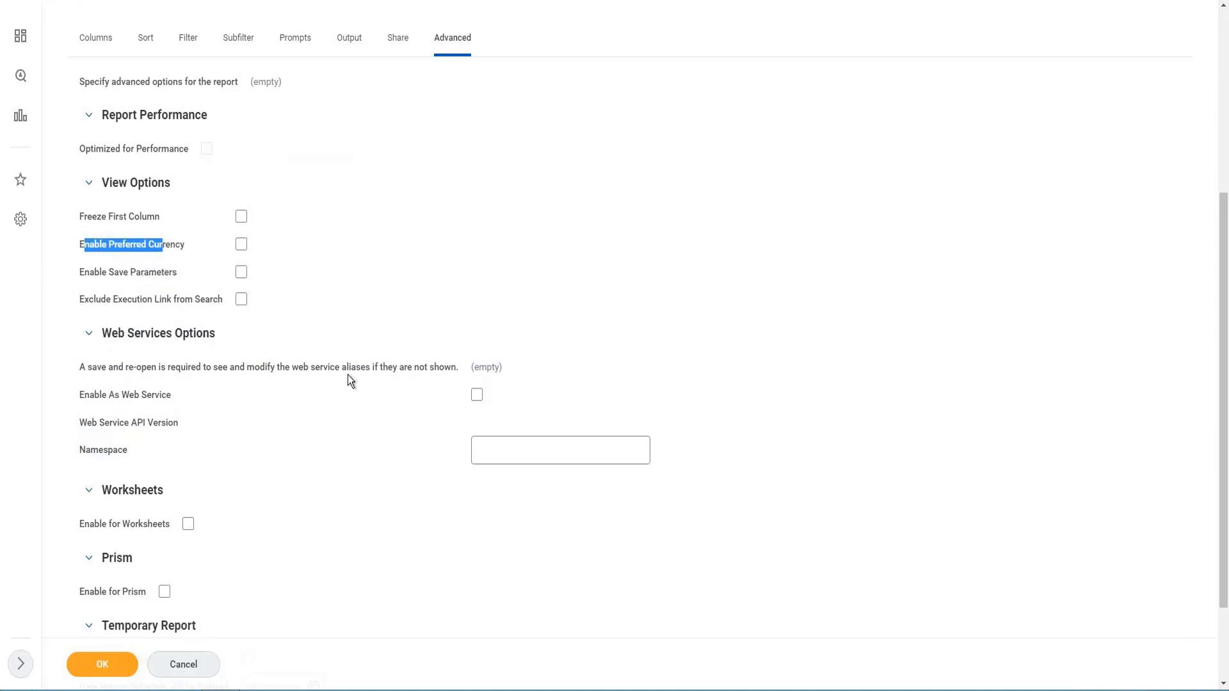
- Examine the Temporary Report section of the advanced settings, including its checkbox and definition deletion date
scroll(347, 374, down, 2)
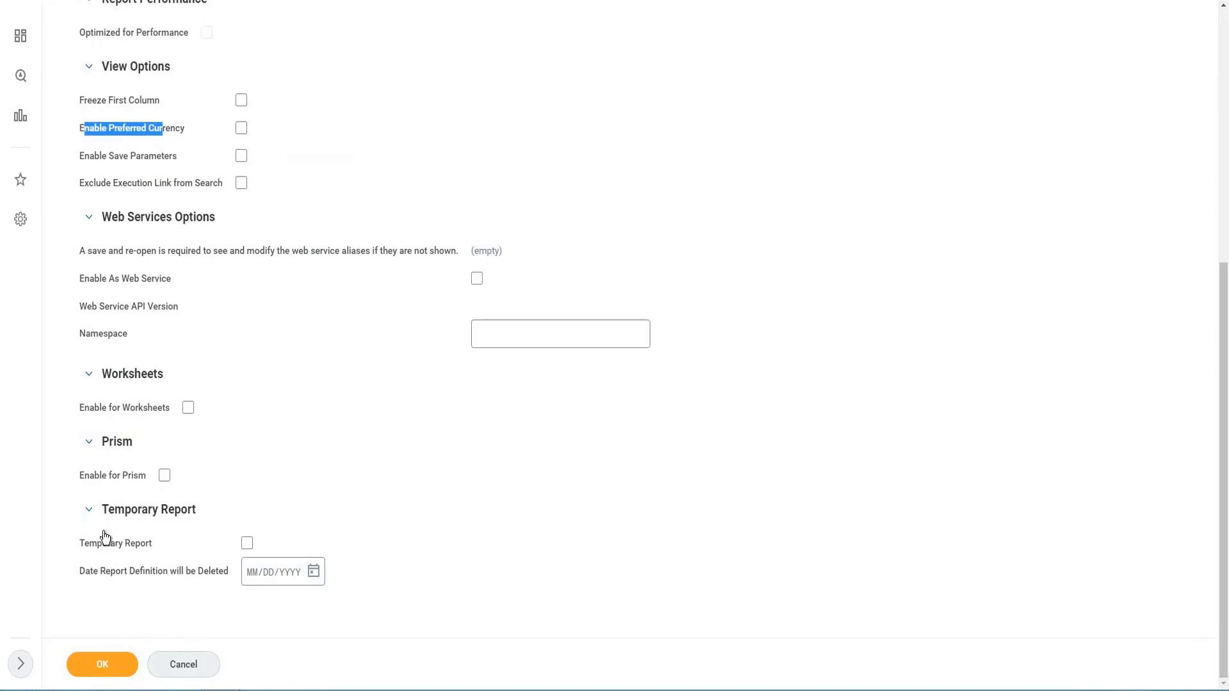
drag(101, 510, 174, 511)
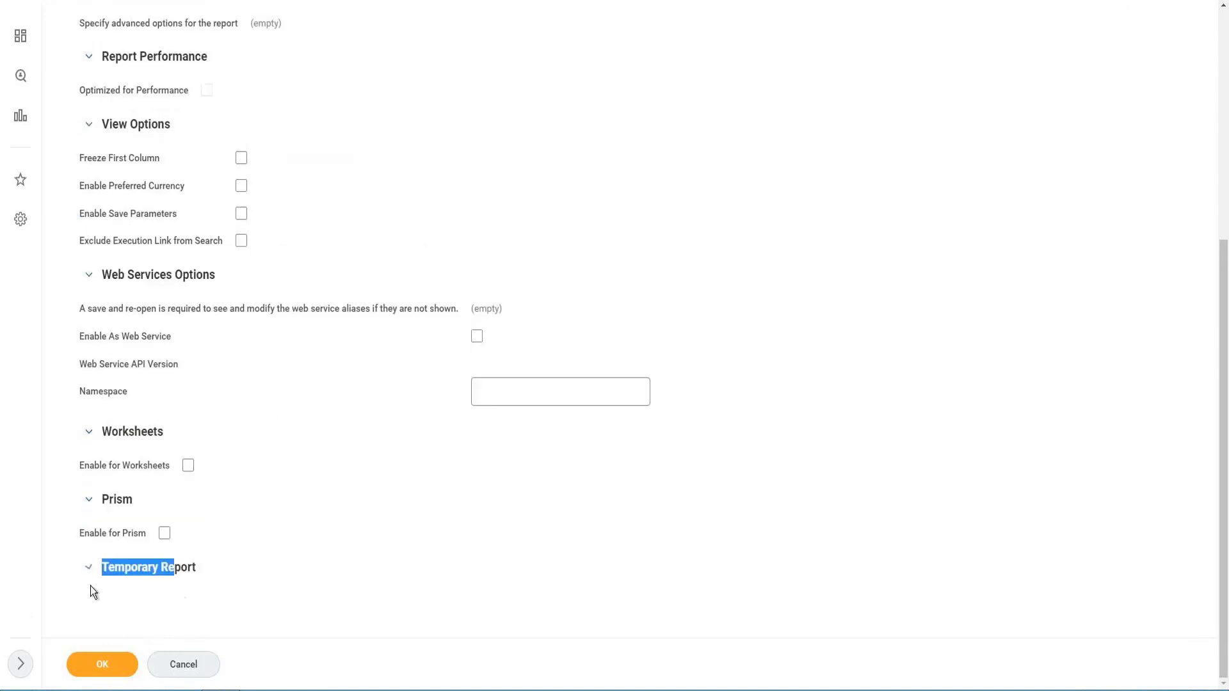
click(258, 574)
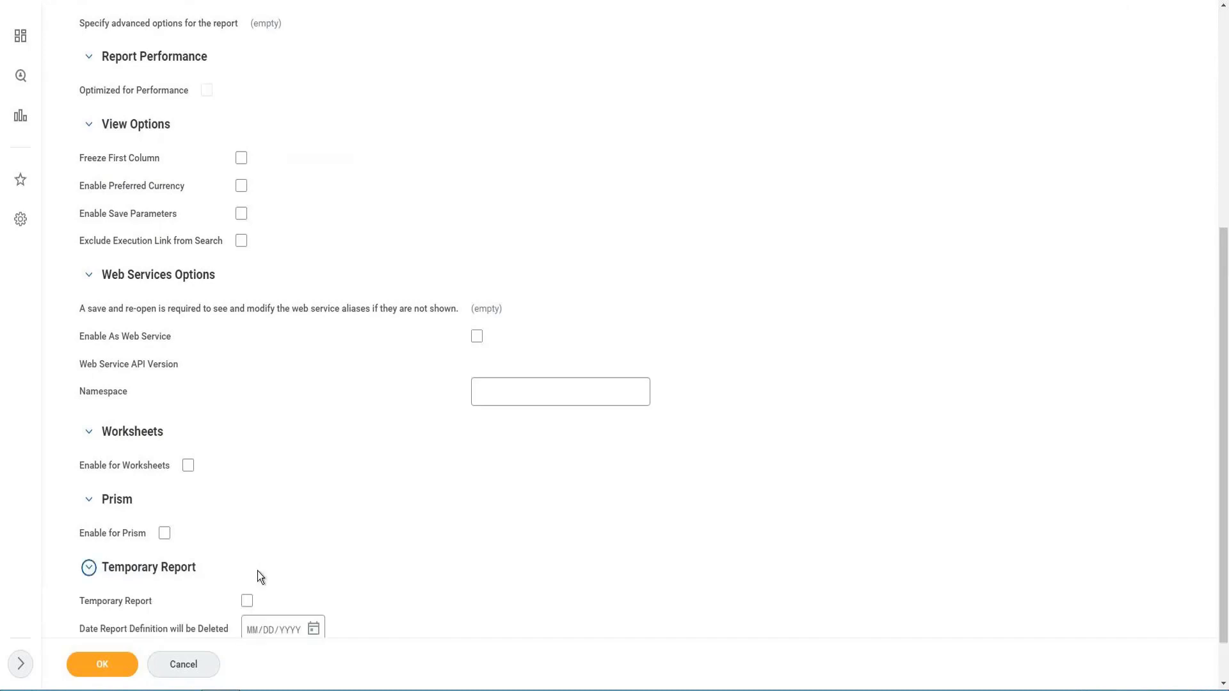
click(247, 542)
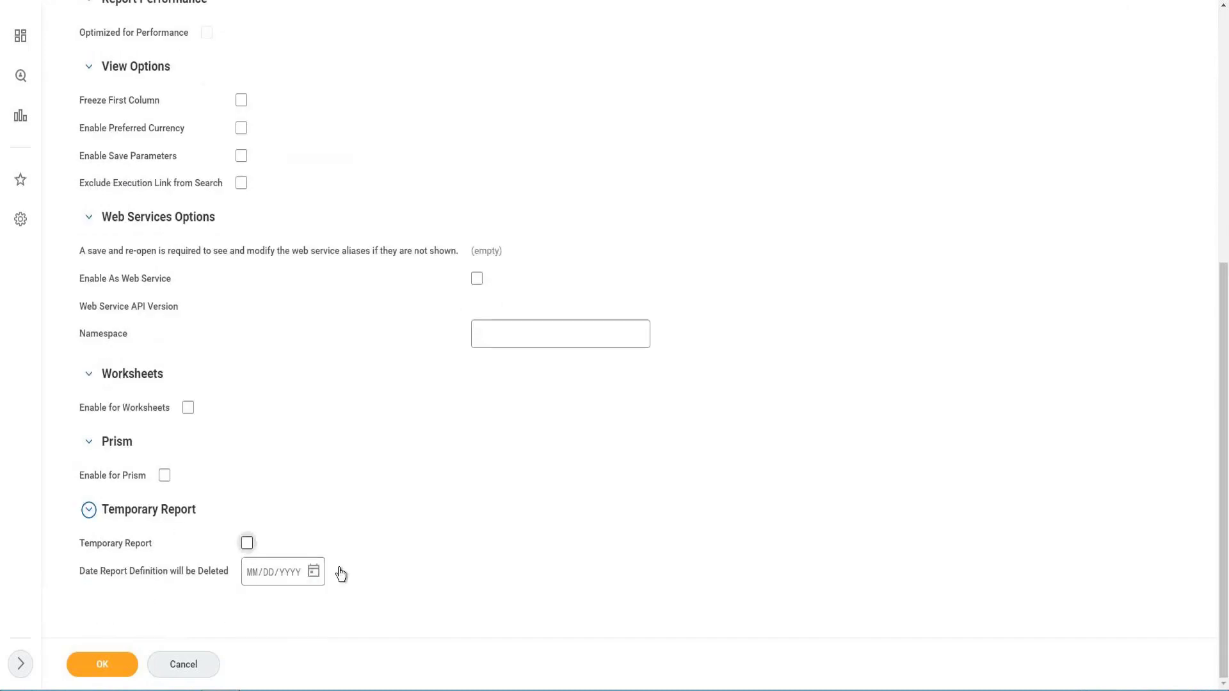